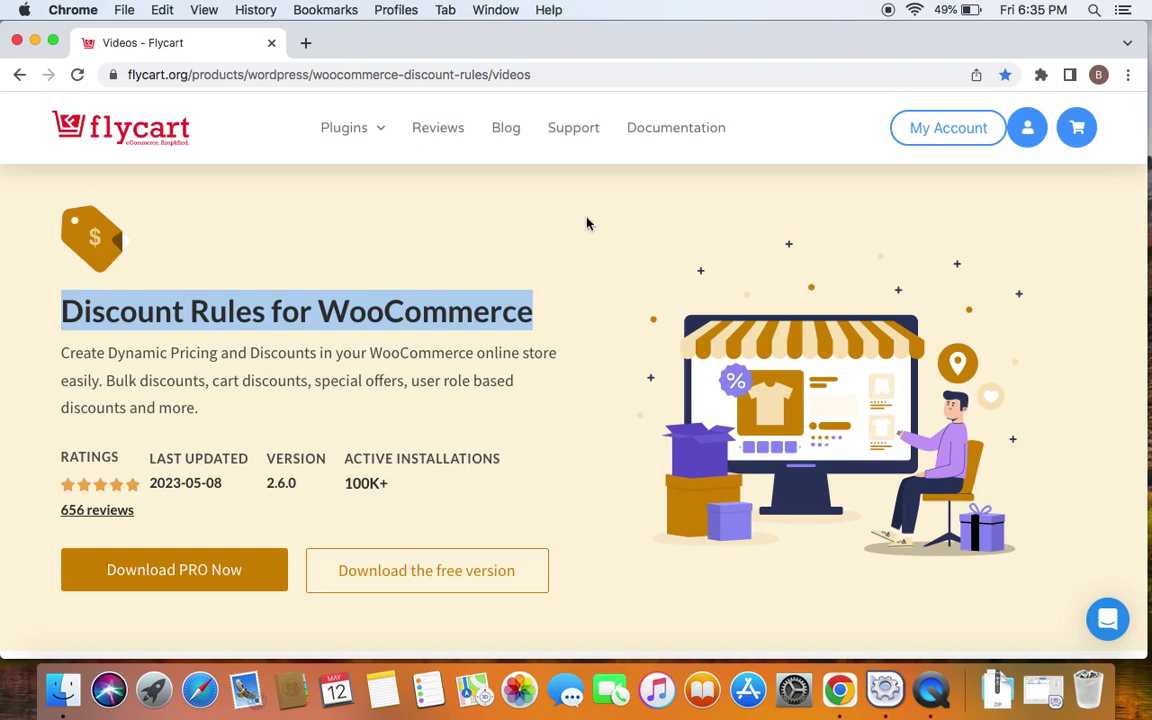
# Switch from the Flycart videos page to the Woo Discount Rules page of the WordPress site.
pyautogui.click(569, 75)
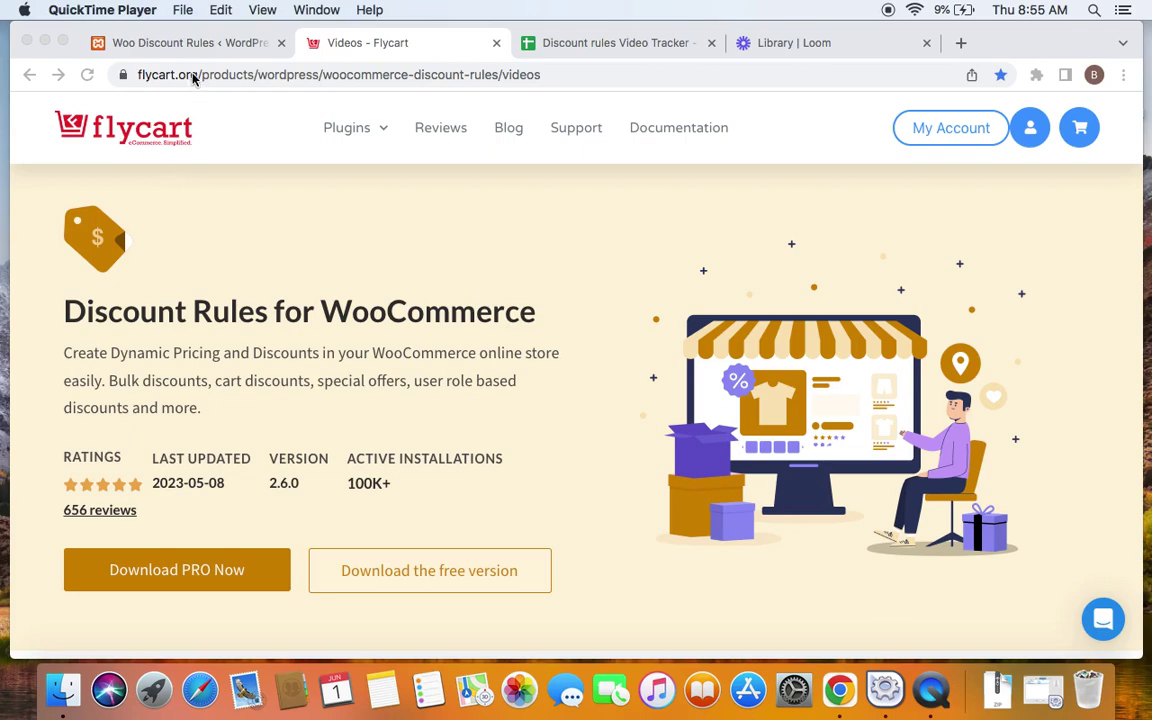
pyautogui.click(174, 42)
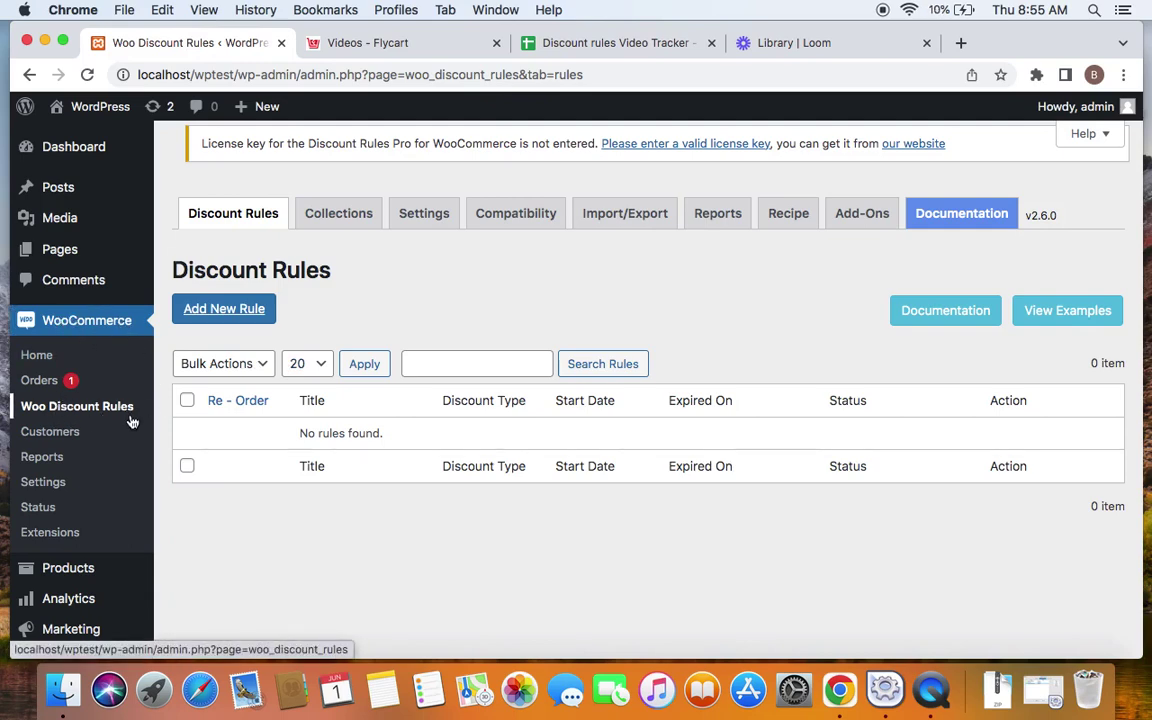
# Examine the condition types offered in a draft Product Adjustment rule, and return to the rules list without saving.
pyautogui.click(257, 309)
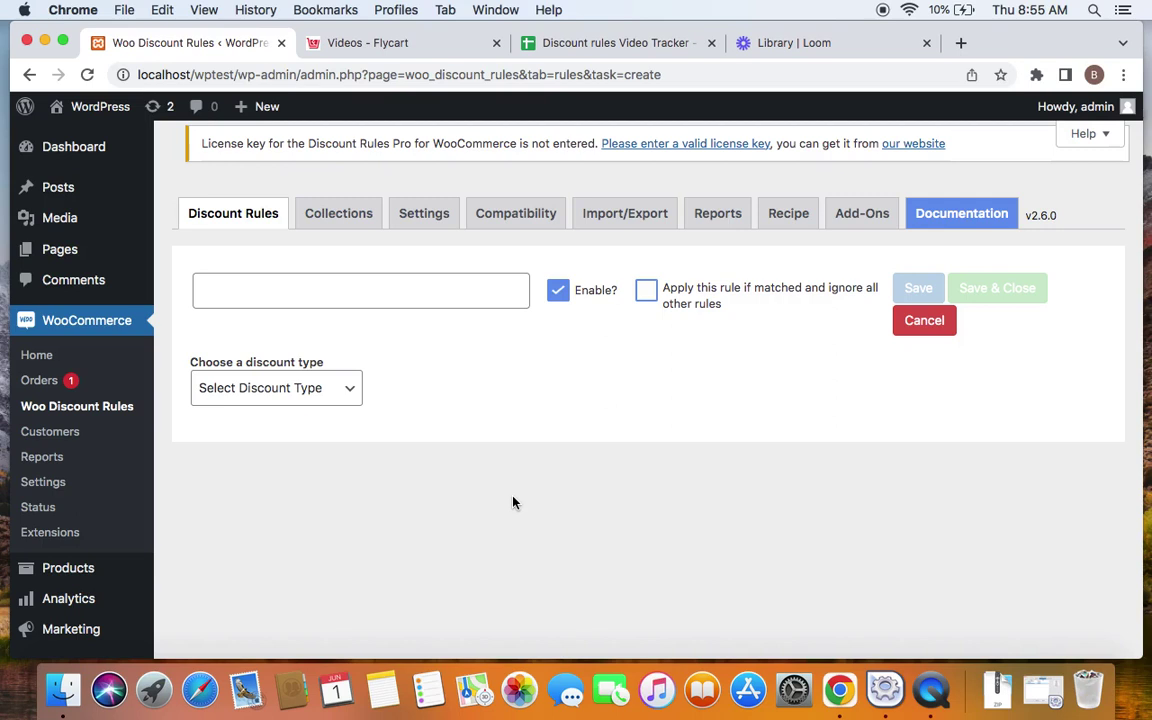
pyautogui.click(334, 398)
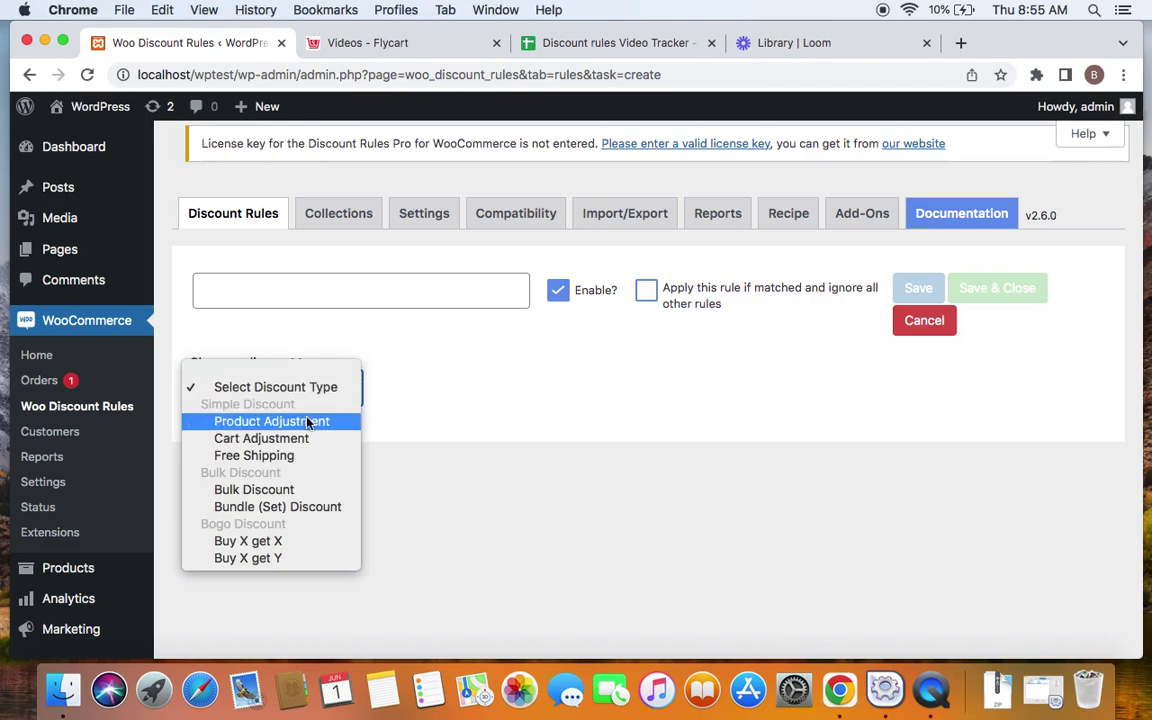
pyautogui.click(313, 425)
pyautogui.scroll(-5, 550, 501)
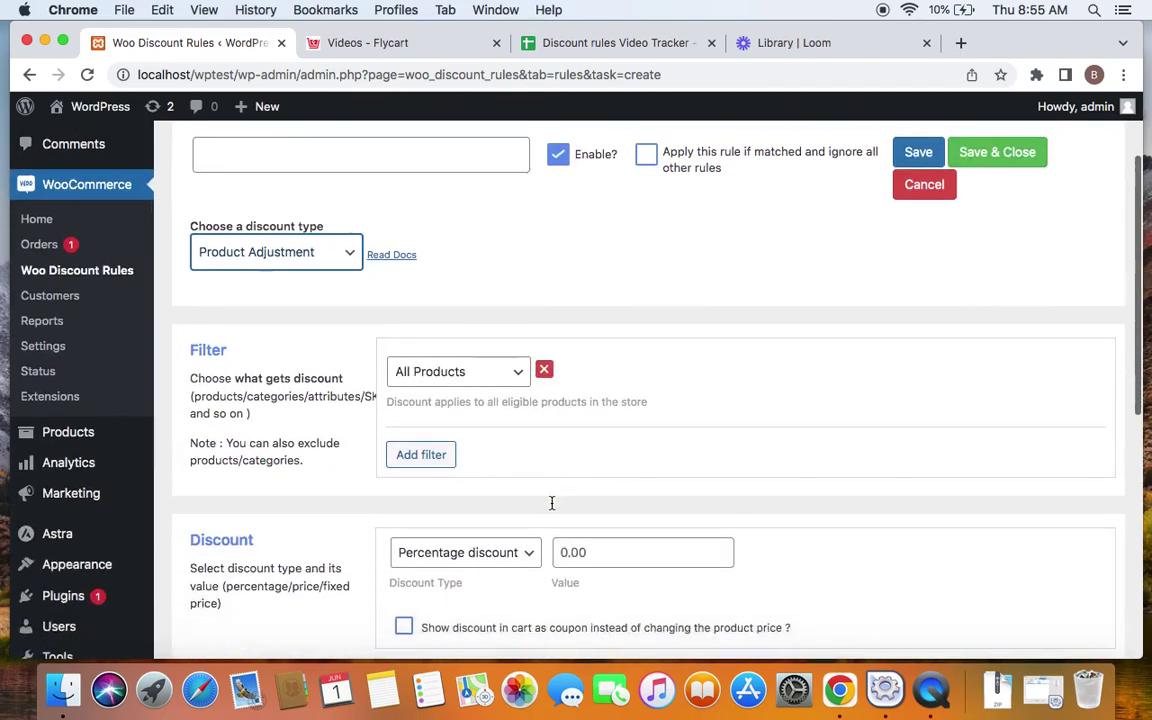
pyautogui.scroll(-5, 450, 501)
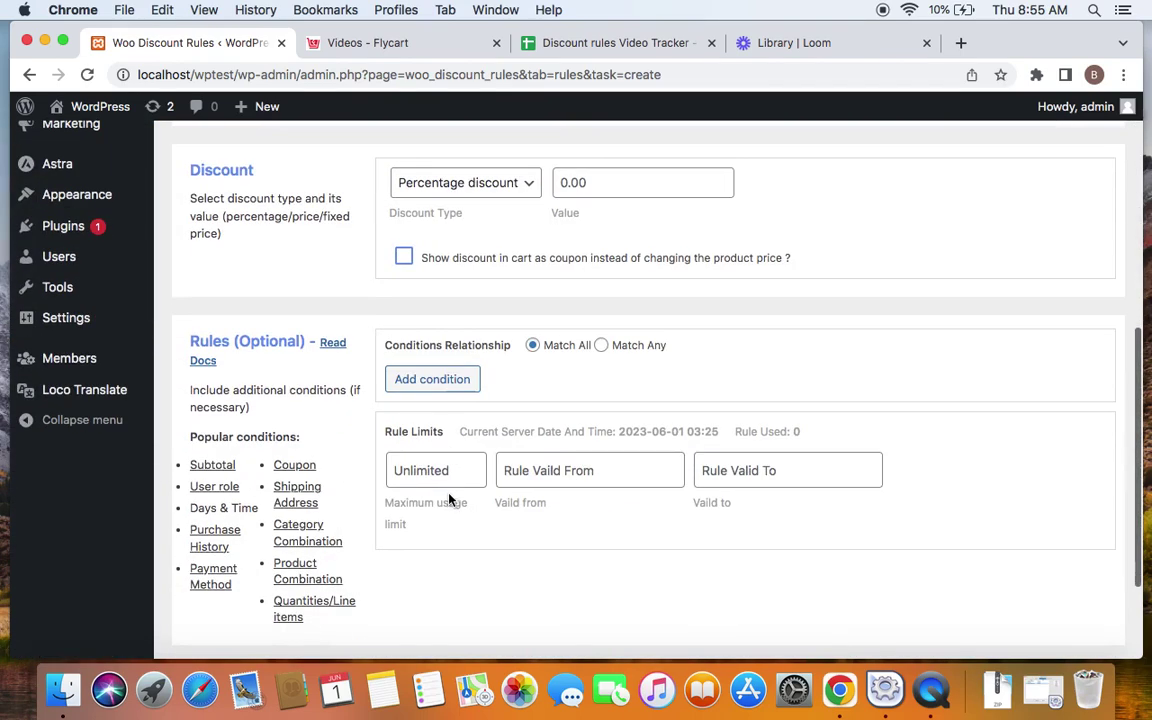
pyautogui.click(445, 389)
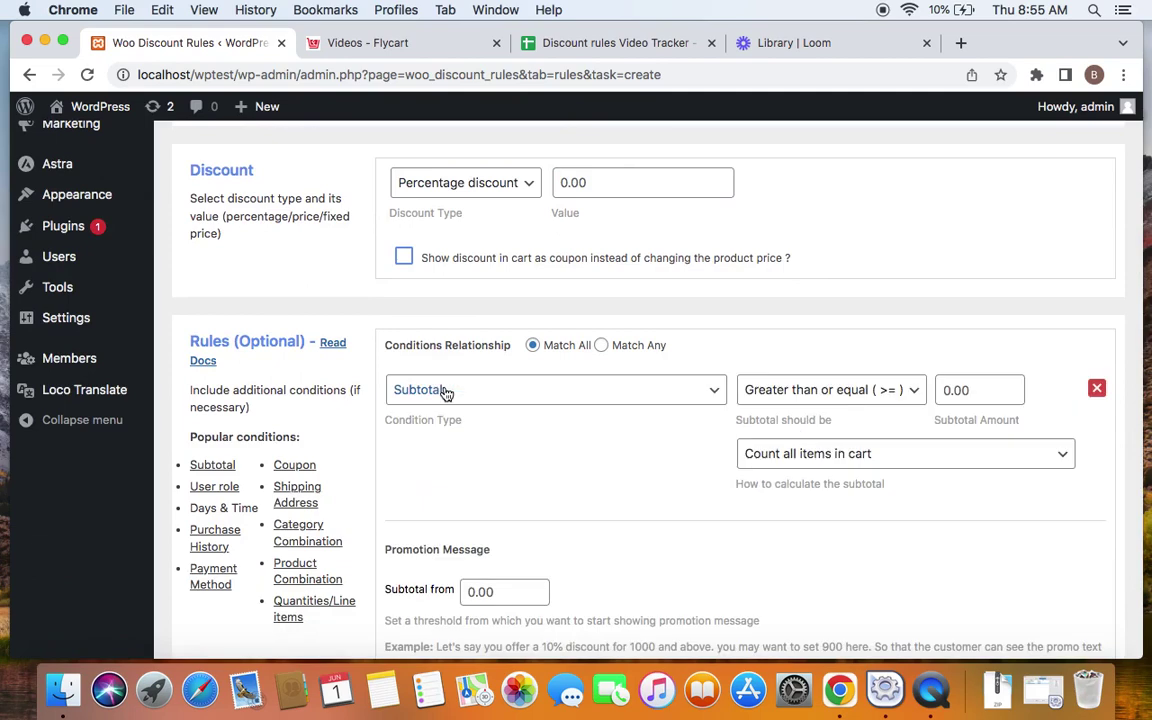
pyautogui.click(720, 389)
pyautogui.scroll(-5, 566, 517)
pyautogui.scroll(-2, 566, 517)
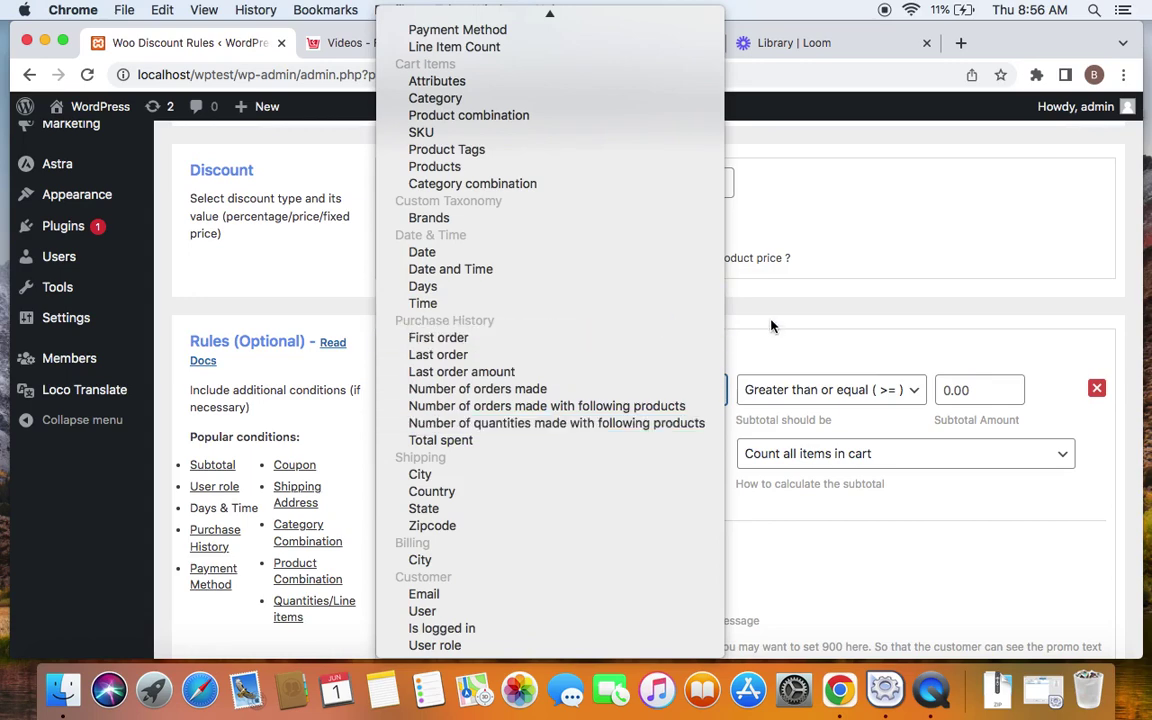
pyautogui.click(693, 289)
pyautogui.scroll(10, 693, 289)
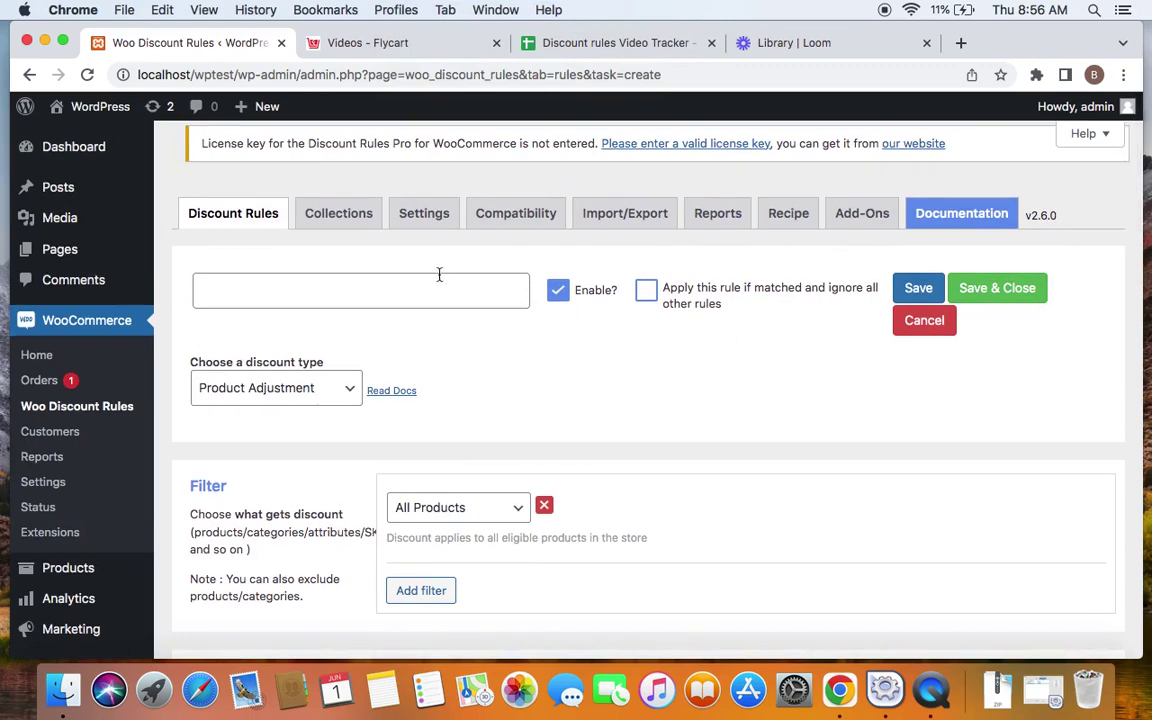
pyautogui.click(233, 210)
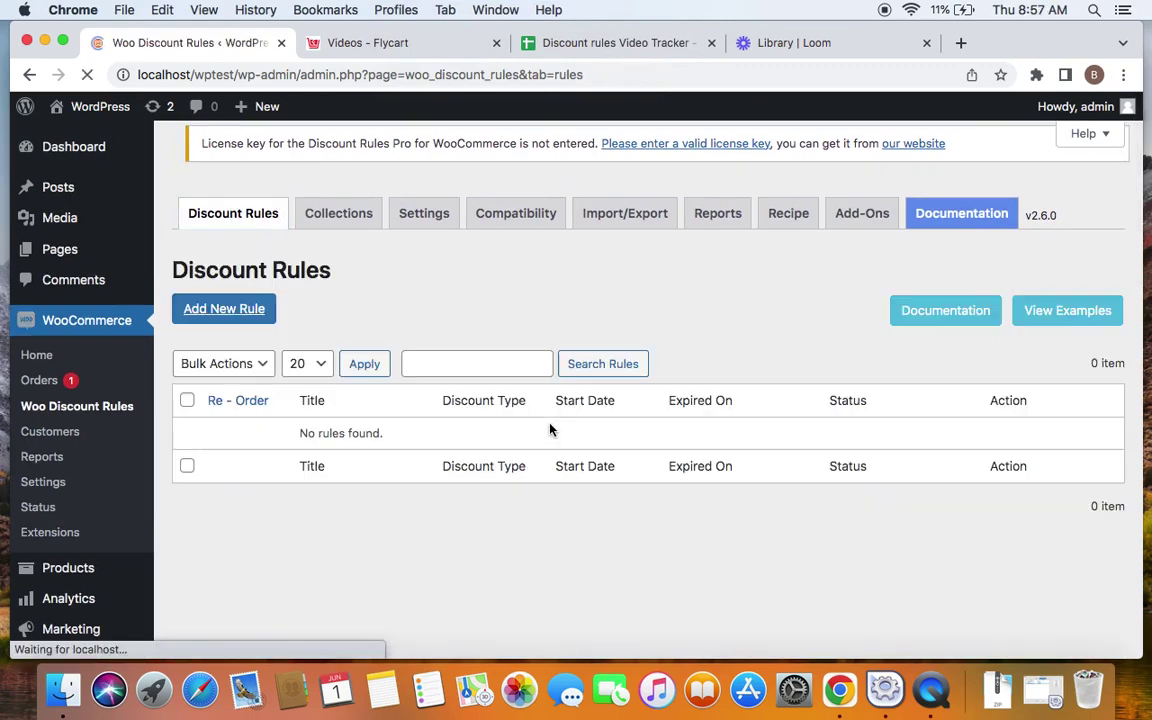
# Add a new discount rule titled "5% off if the last order amount is greater than $100".
pyautogui.click(224, 309)
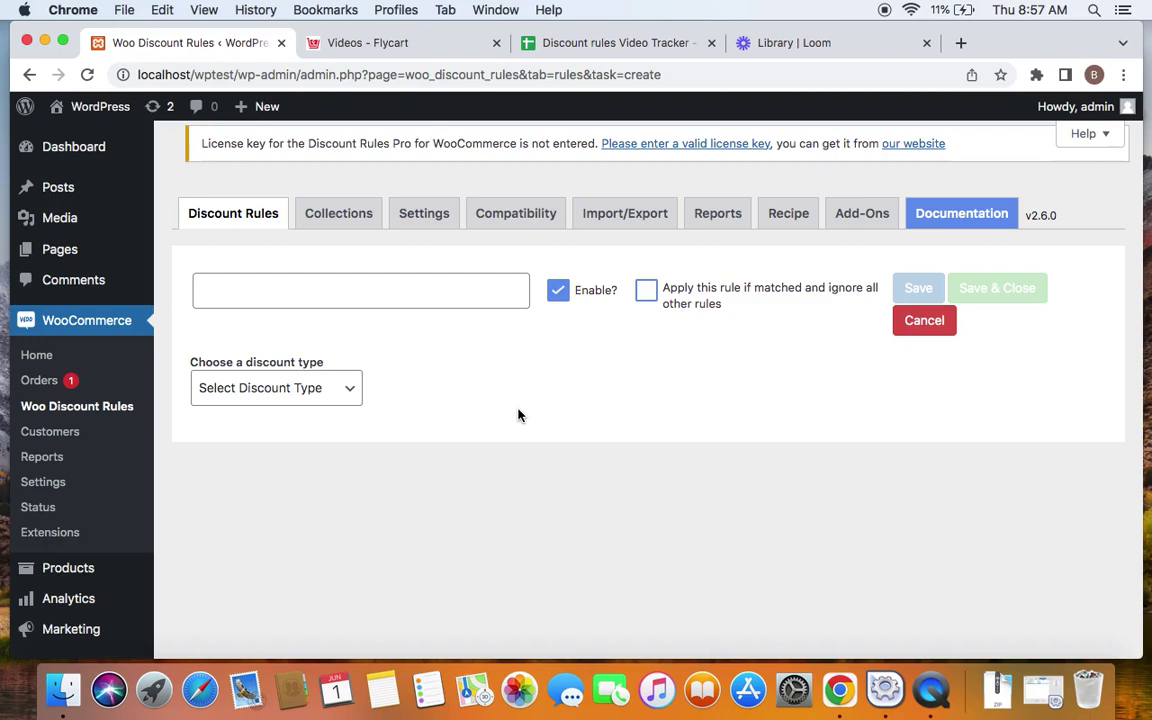
pyautogui.click(347, 300)
pyautogui.write('5')
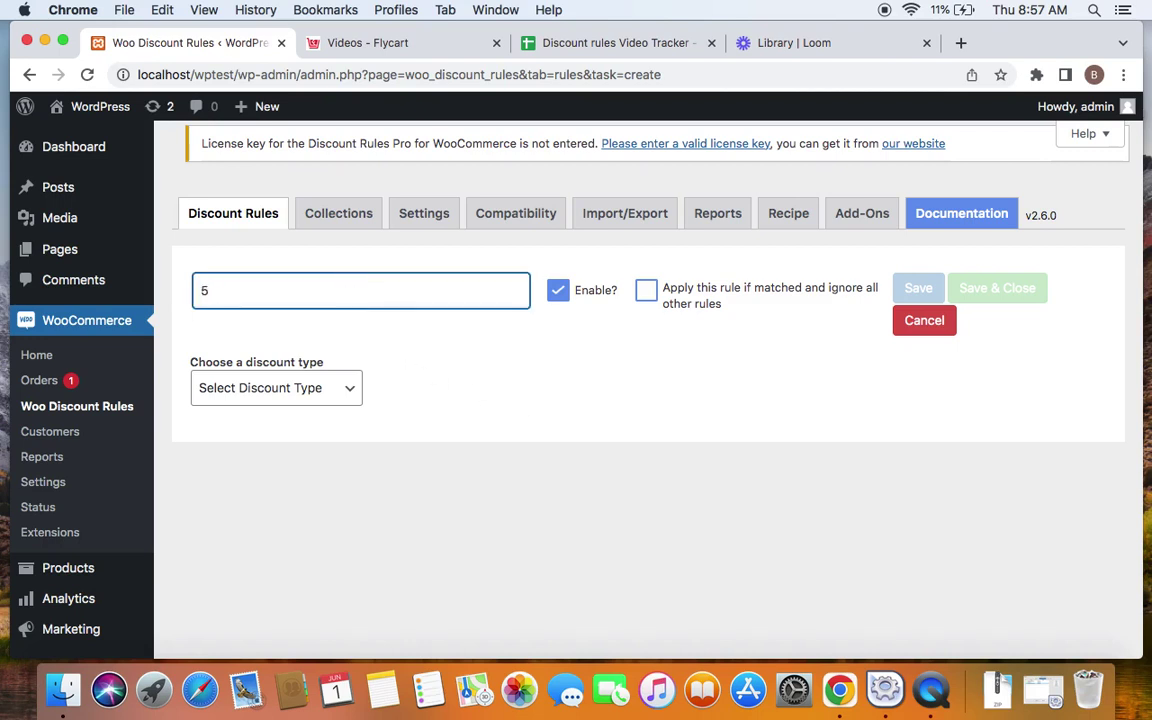
pyautogui.write('% off')
pyautogui.write('if the last ')
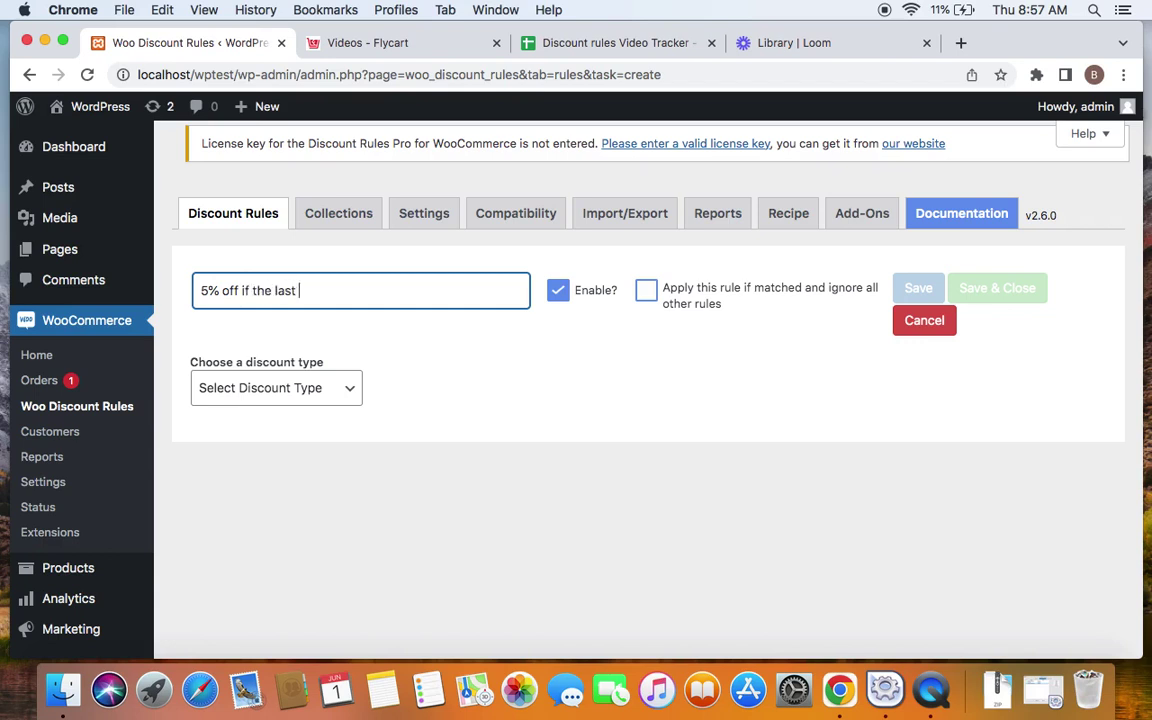
pyautogui.write('order amount is great')
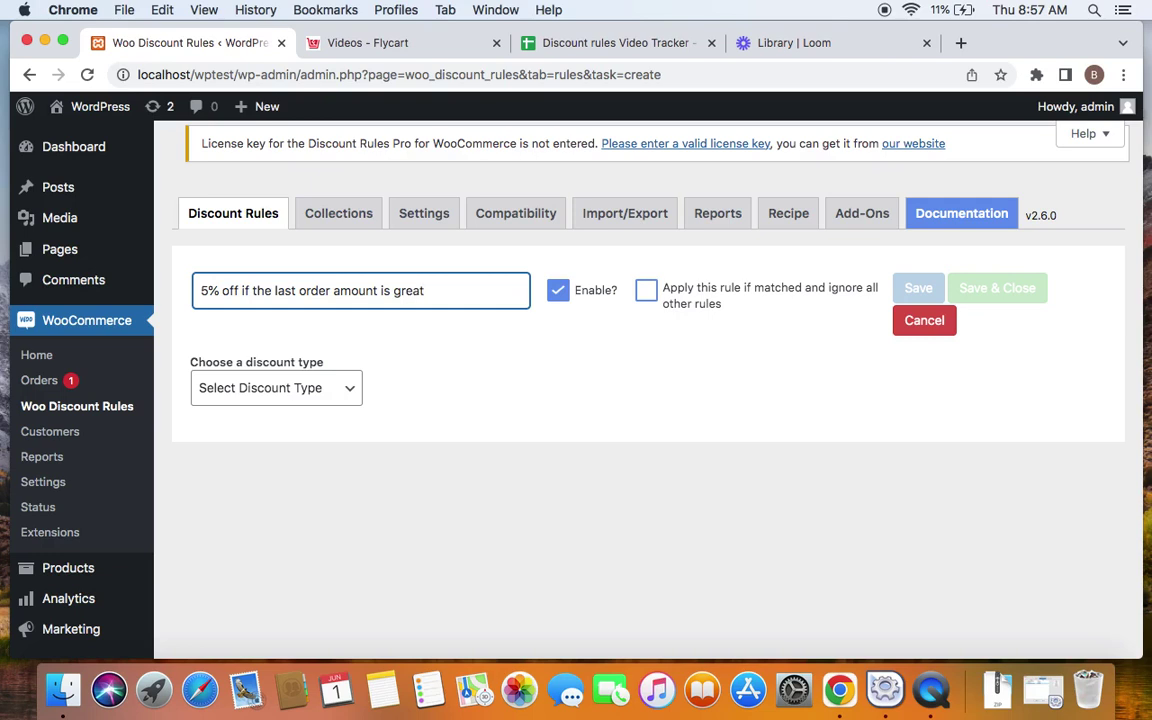
pyautogui.write('er than $100')
pyautogui.moveTo(467, 292); pyautogui.dragTo(499, 293)
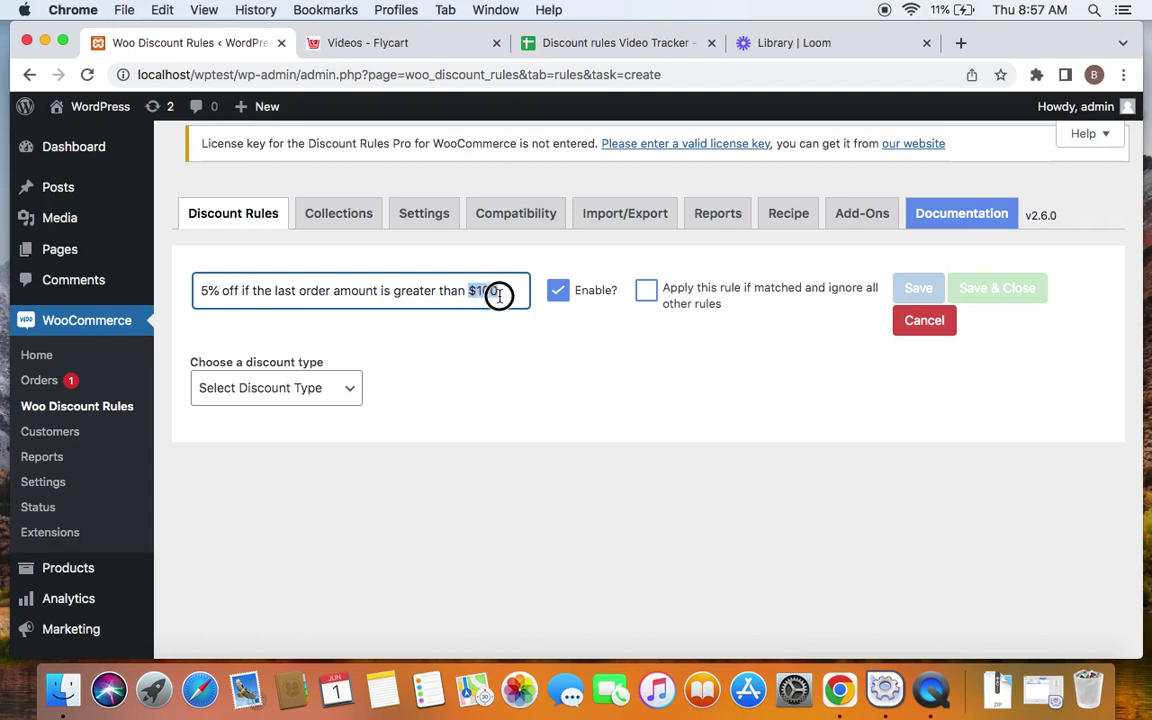
pyautogui.click(497, 360)
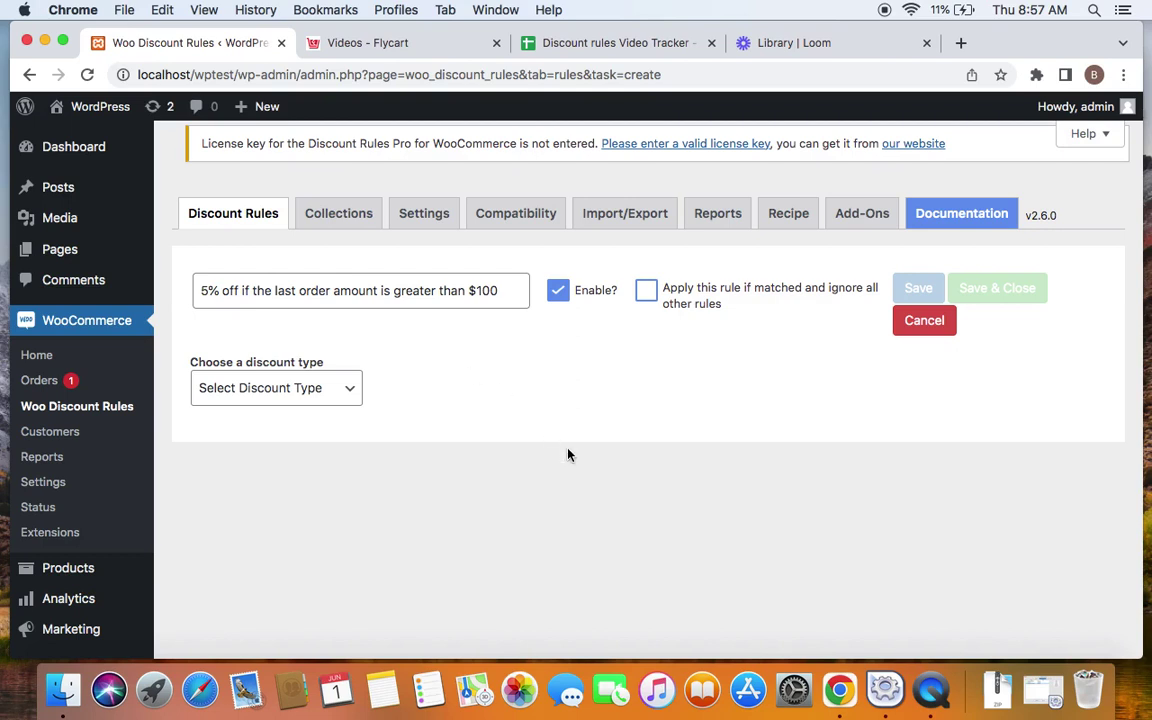
# Set the rule's discount type to Product Adjustment and its percentage discount value to 5.
pyautogui.click(331, 393)
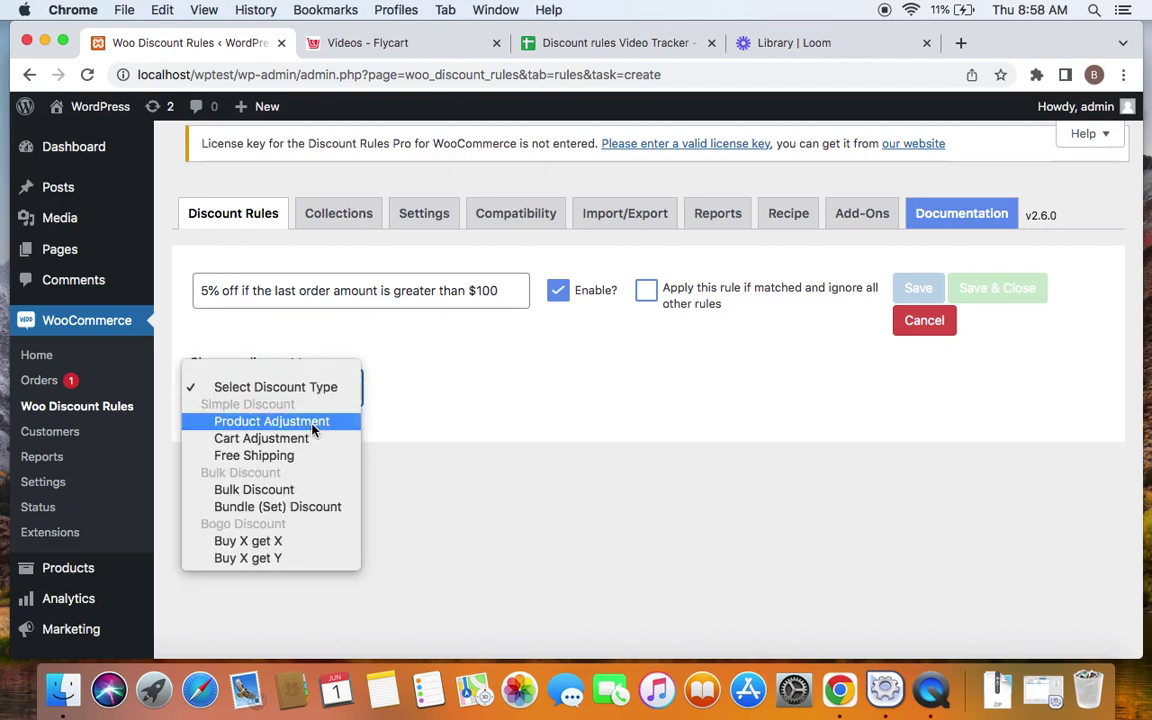
pyautogui.click(314, 422)
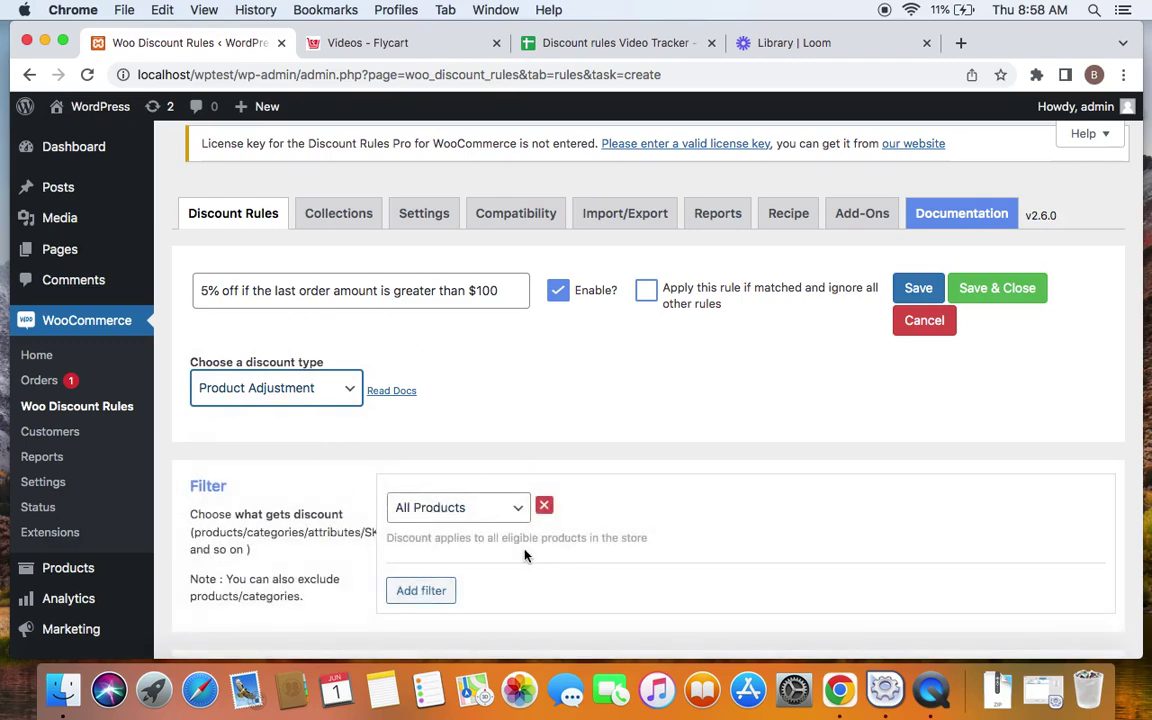
pyautogui.scroll(-5, 525, 555)
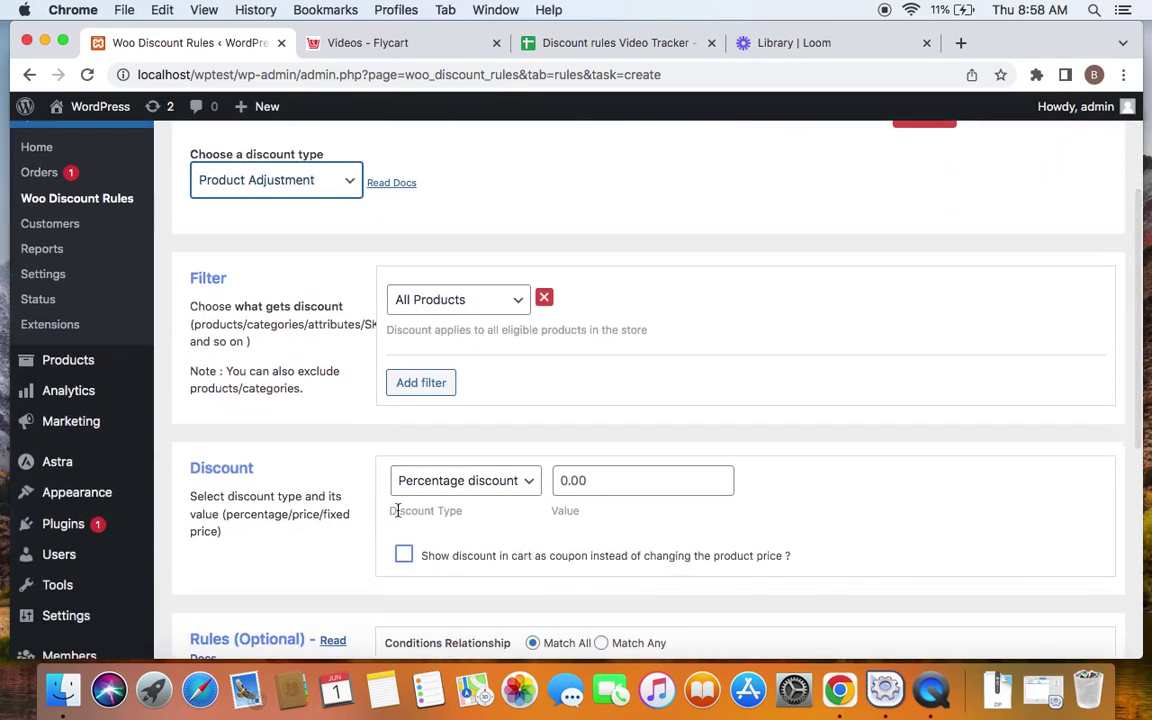
pyautogui.moveTo(389, 511); pyautogui.dragTo(481, 514)
pyautogui.click(560, 506)
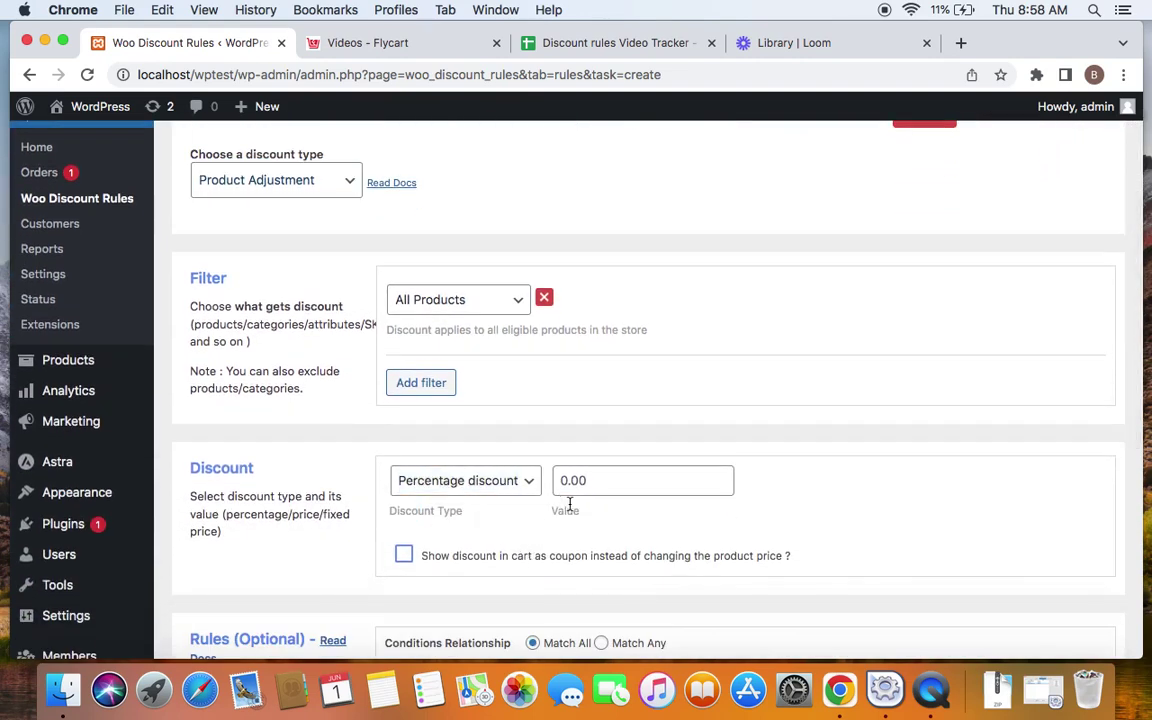
pyautogui.scroll(5, 540, 450)
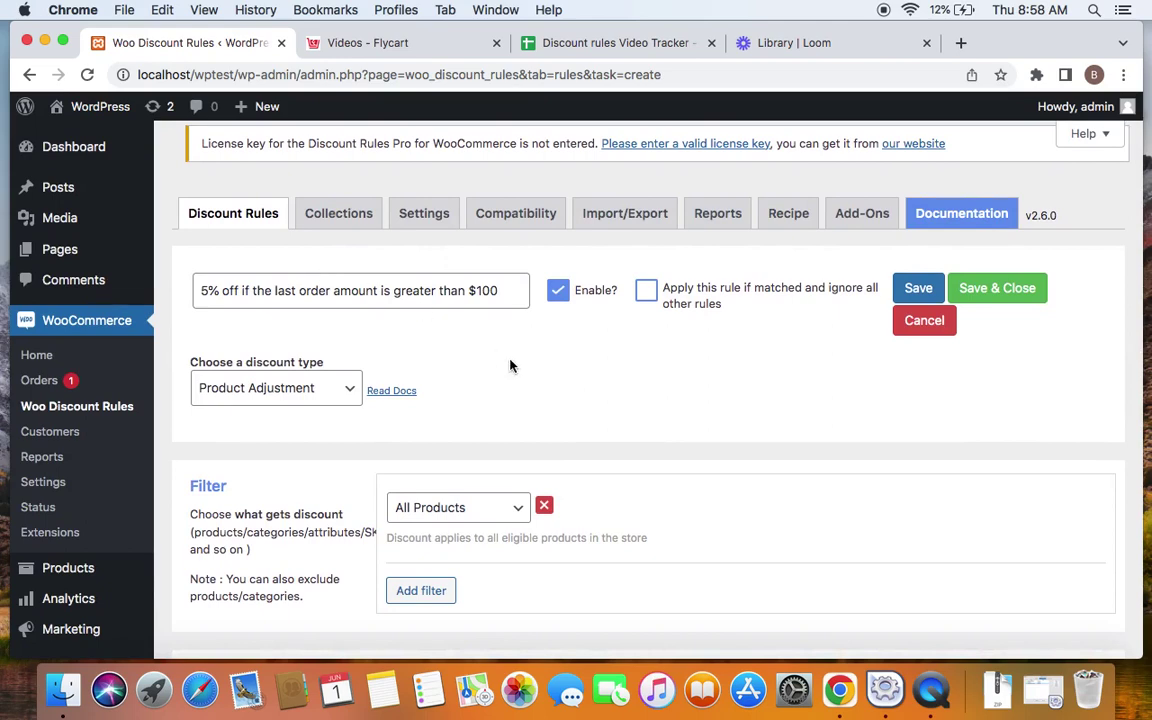
pyautogui.scroll(-5, 510, 366)
pyautogui.click(572, 489)
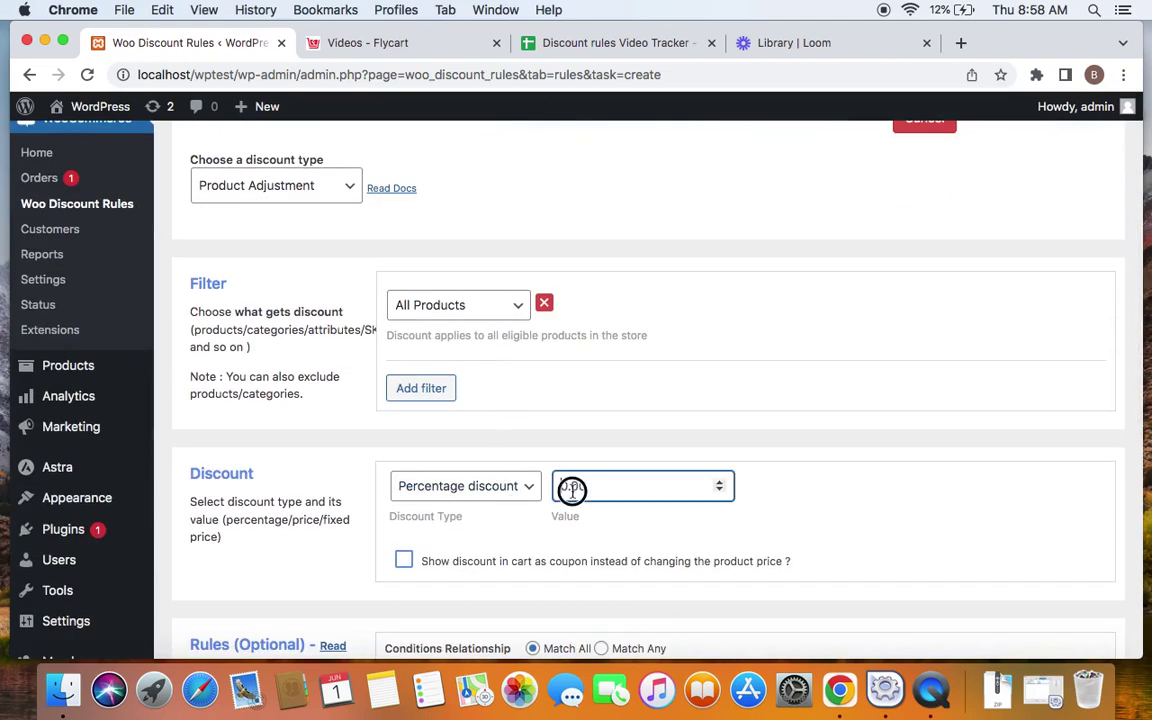
pyautogui.write('5')
pyautogui.click(808, 428)
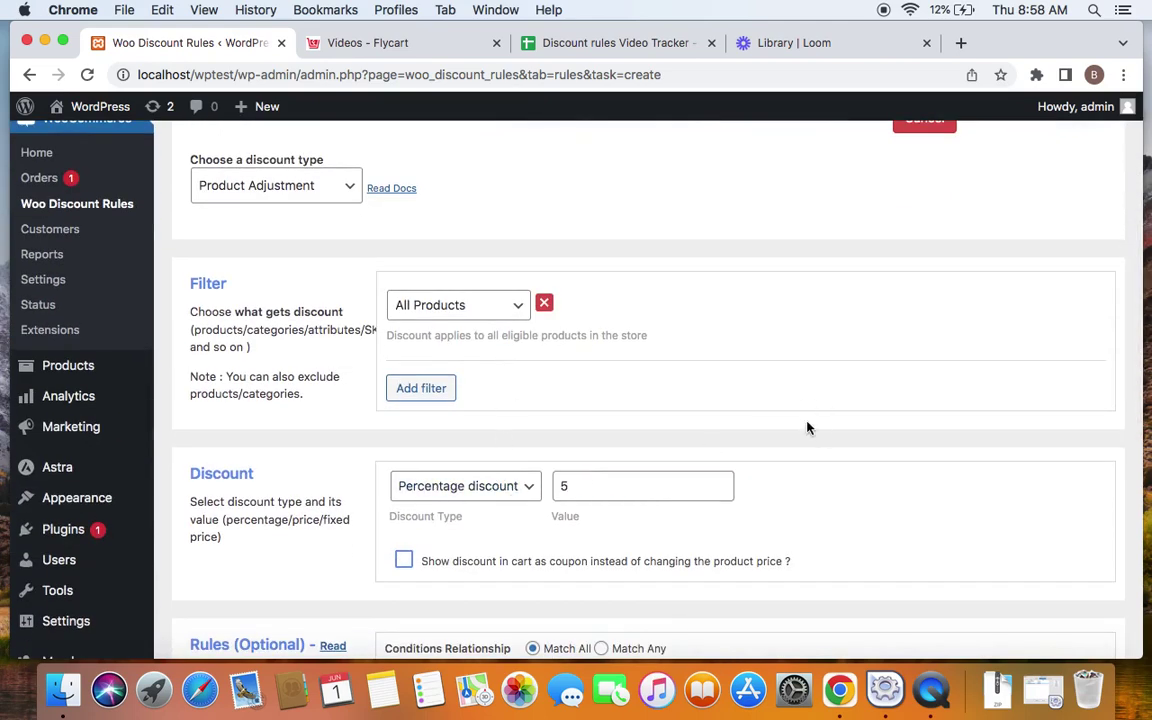
# Add a Last order amount condition to the rule with an order amount of 100.
pyautogui.scroll(-3, 808, 428)
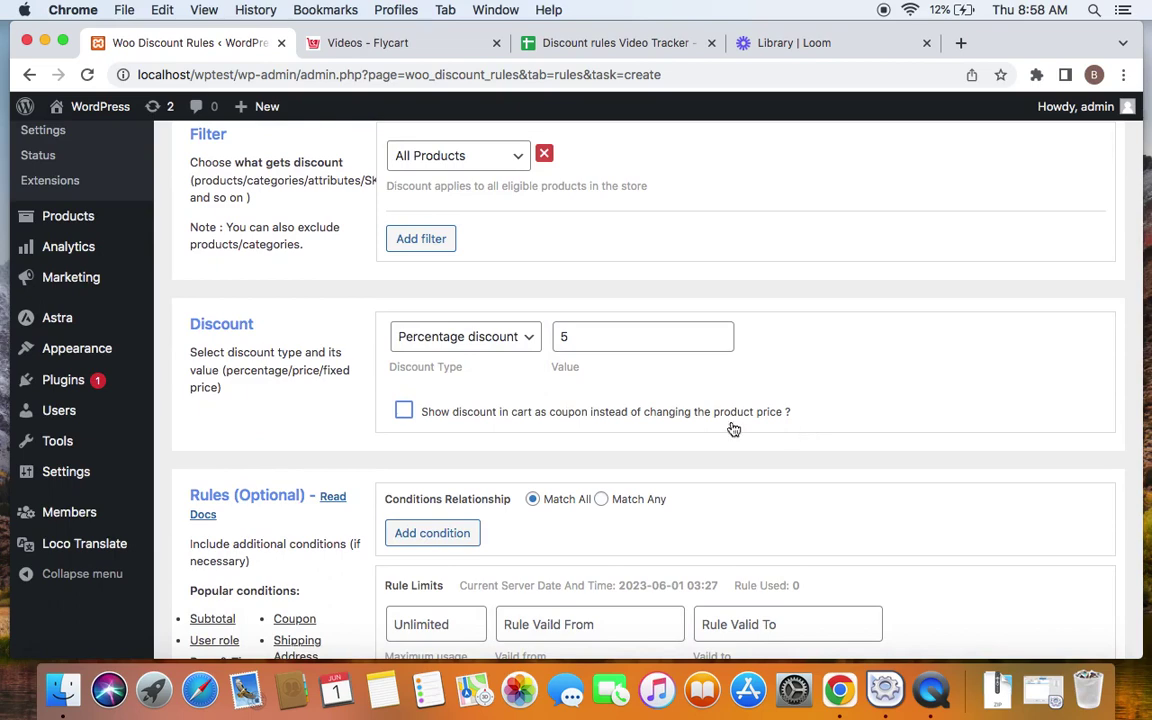
pyautogui.click(450, 532)
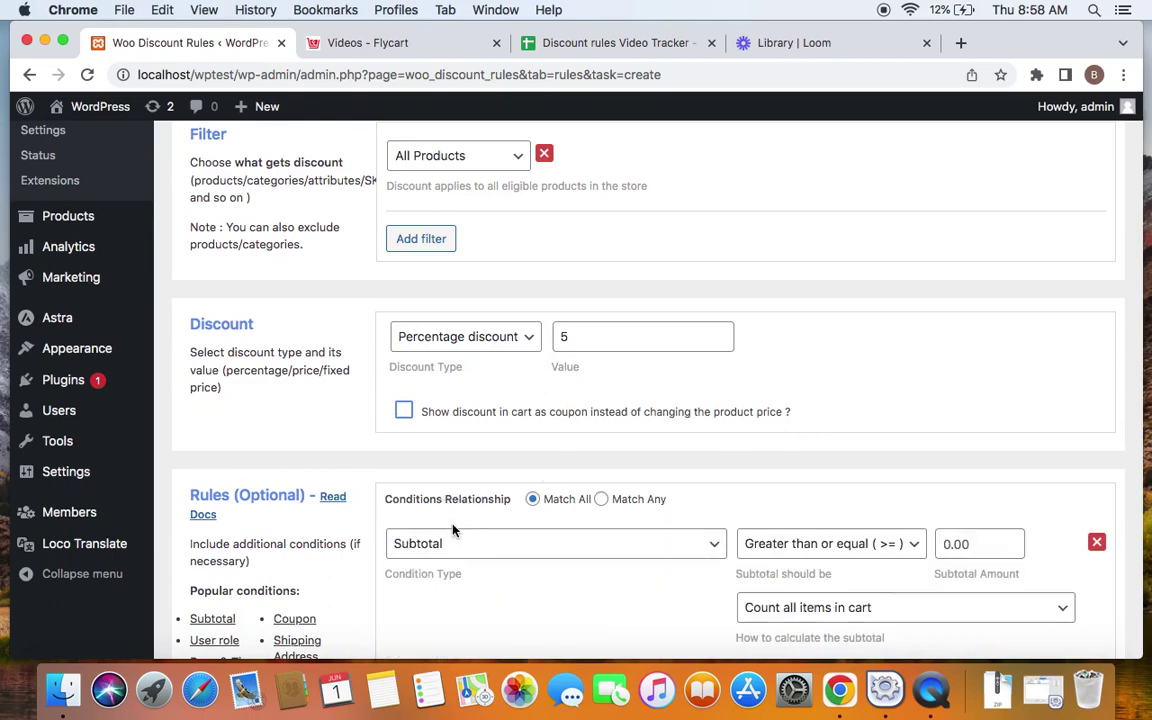
pyautogui.click(586, 550)
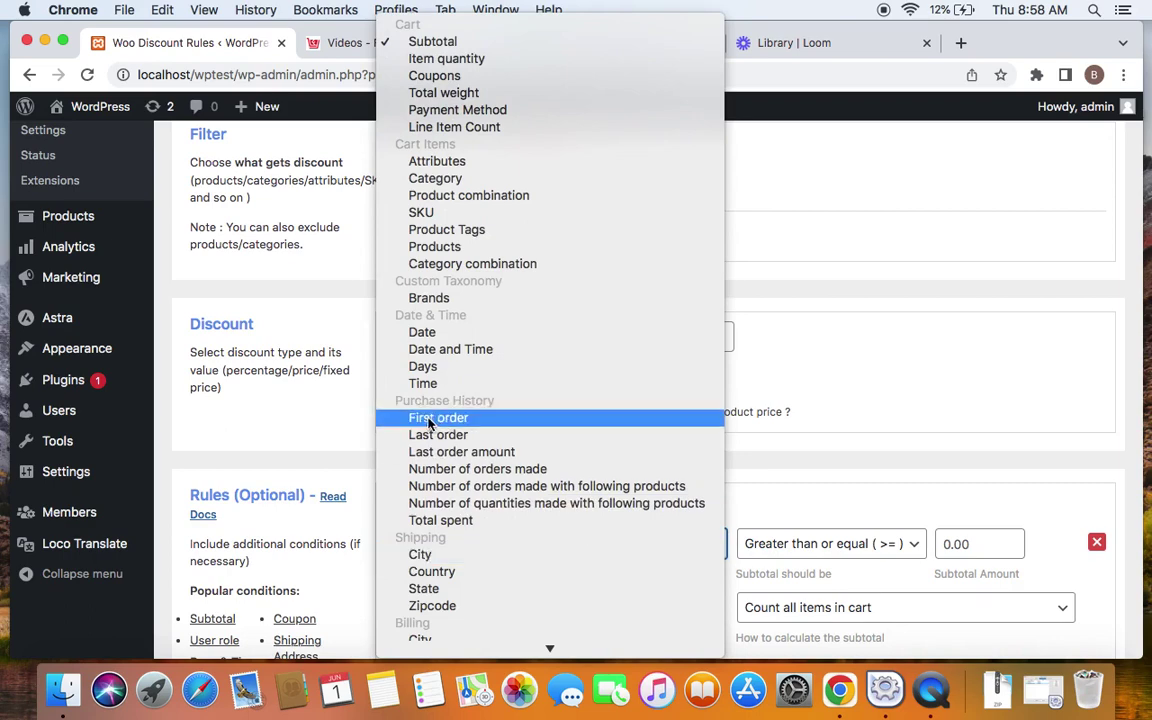
pyautogui.click(514, 452)
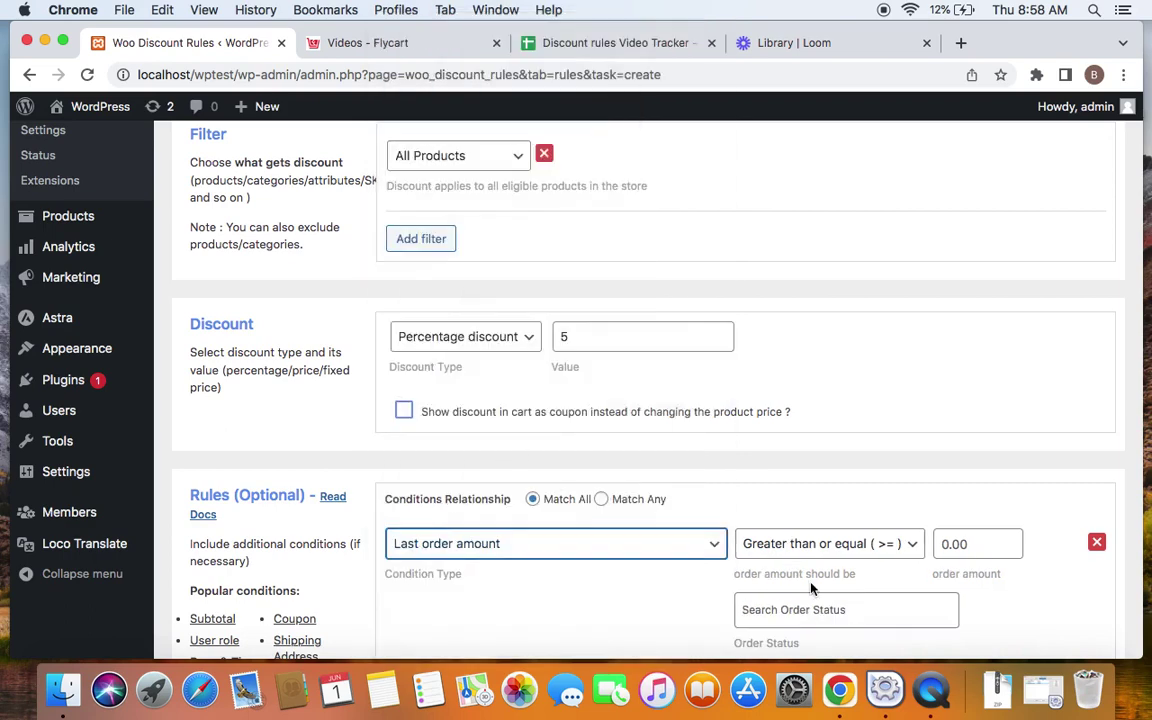
pyautogui.scroll(-1, 811, 588)
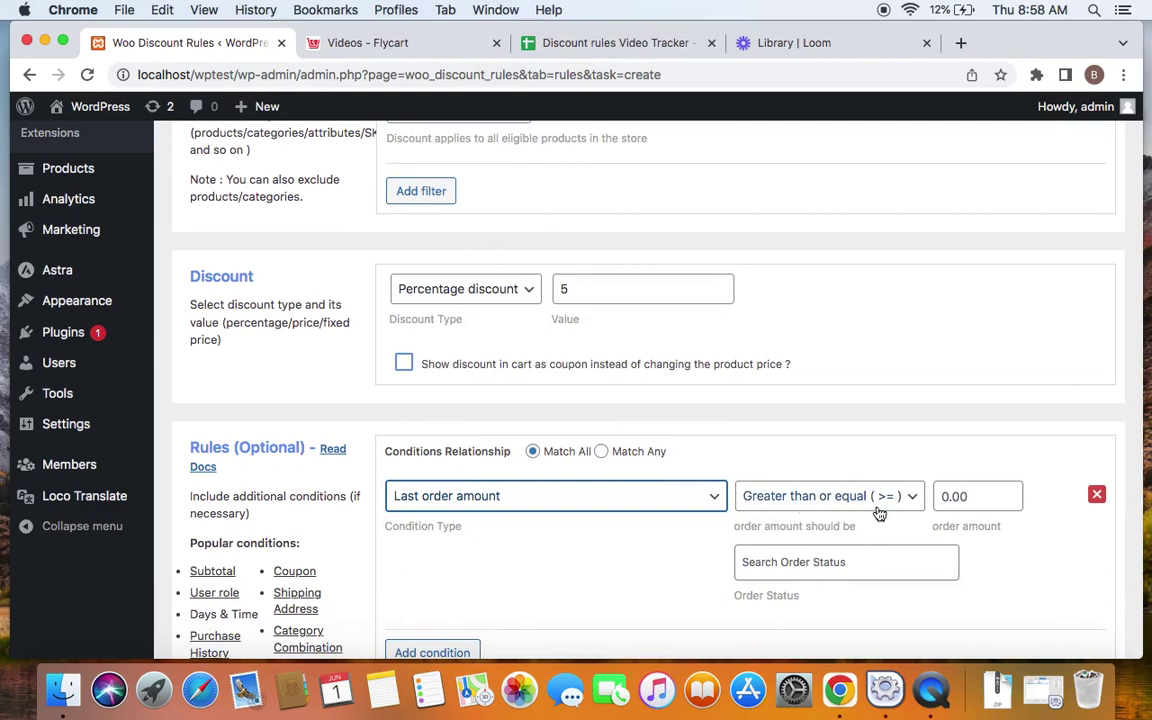
pyautogui.click(984, 499)
pyautogui.write('1')
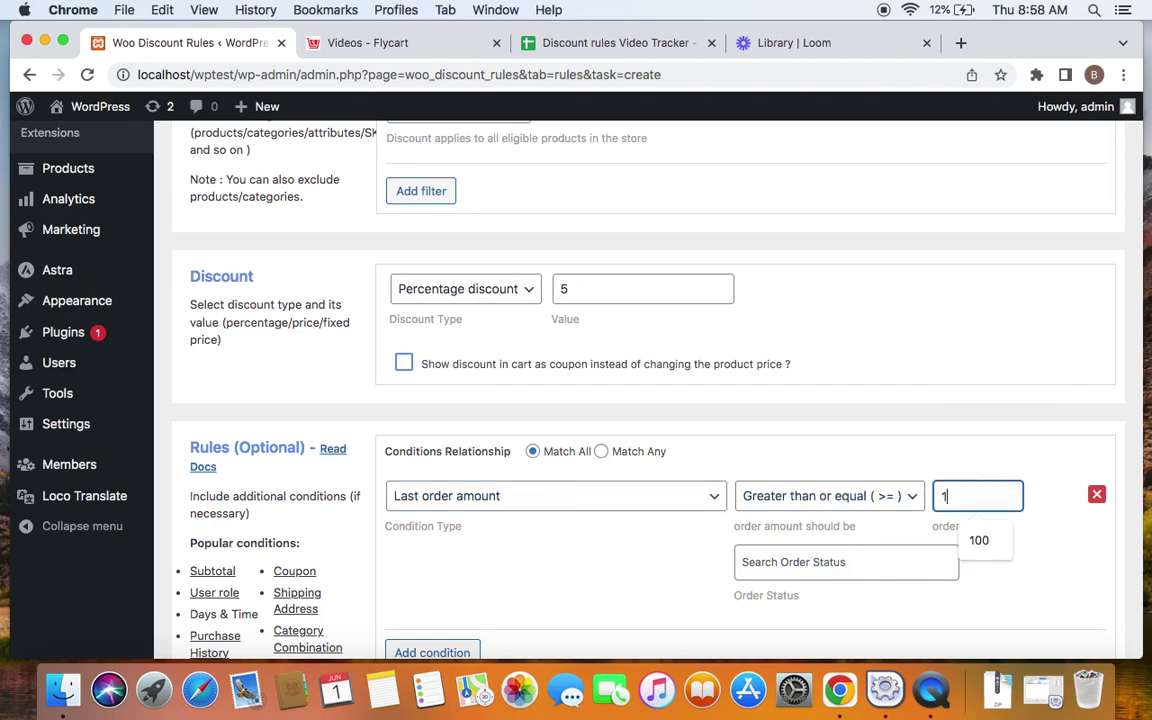
pyautogui.write('00')
pyautogui.click(985, 432)
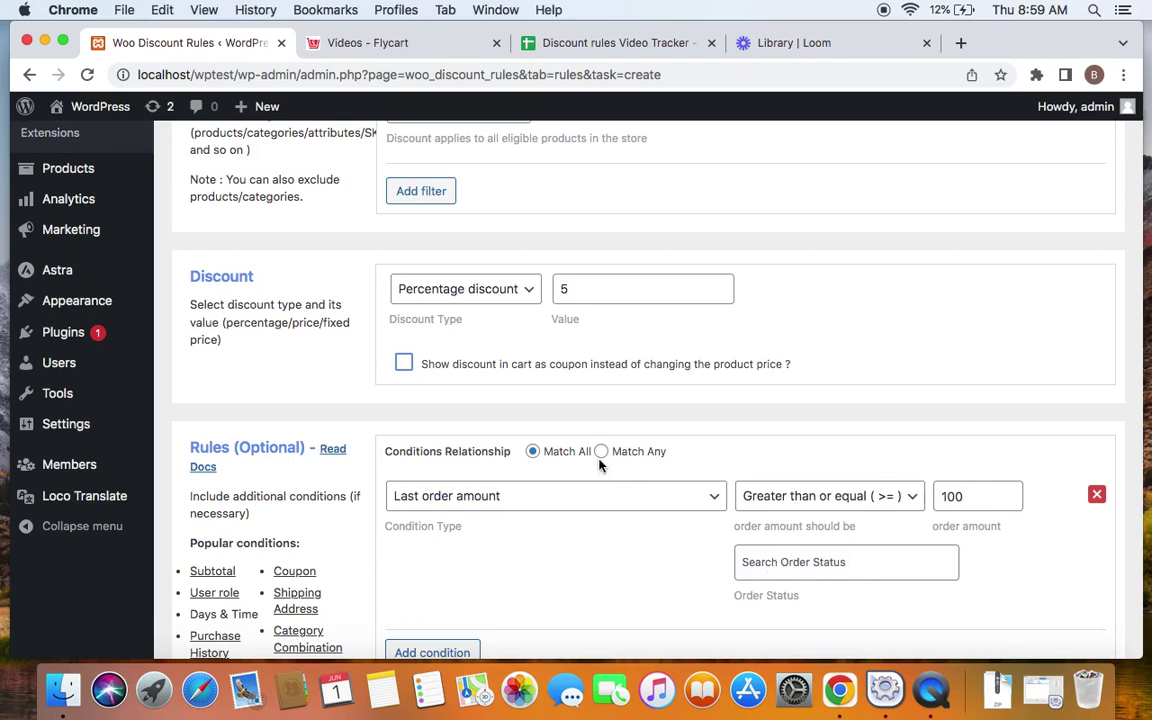
# Add Completed, On hold and Processing as the order statuses for the last order amount condition.
pyautogui.click(781, 563)
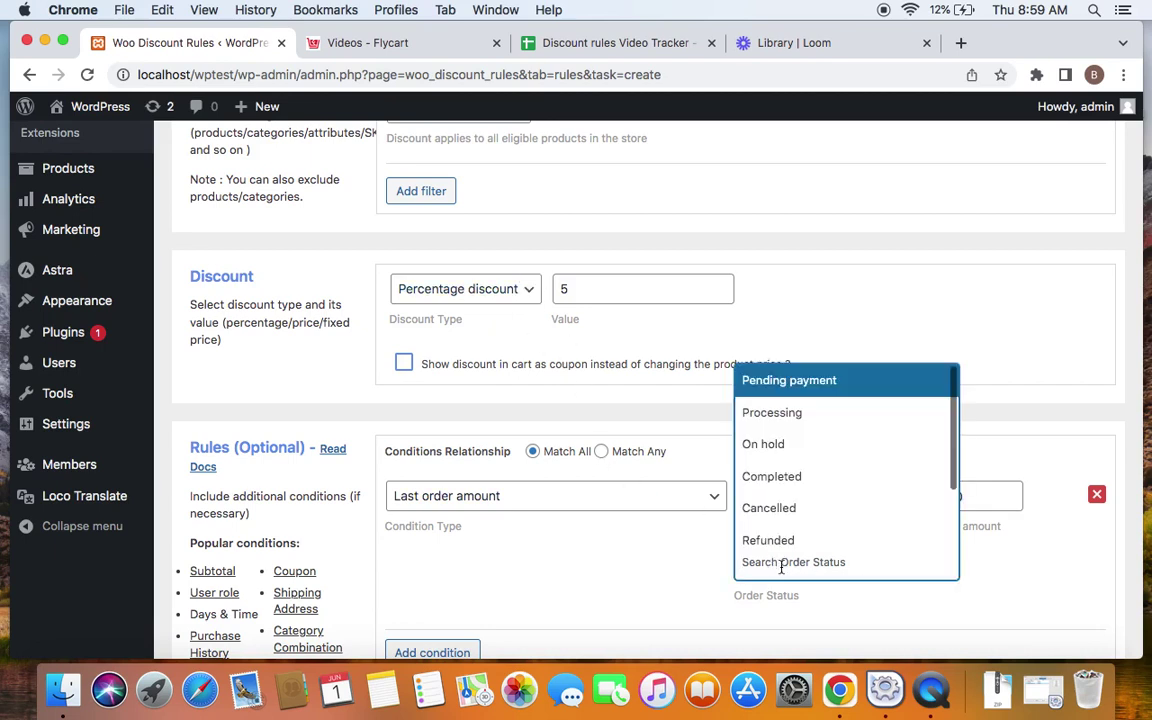
pyautogui.click(771, 476)
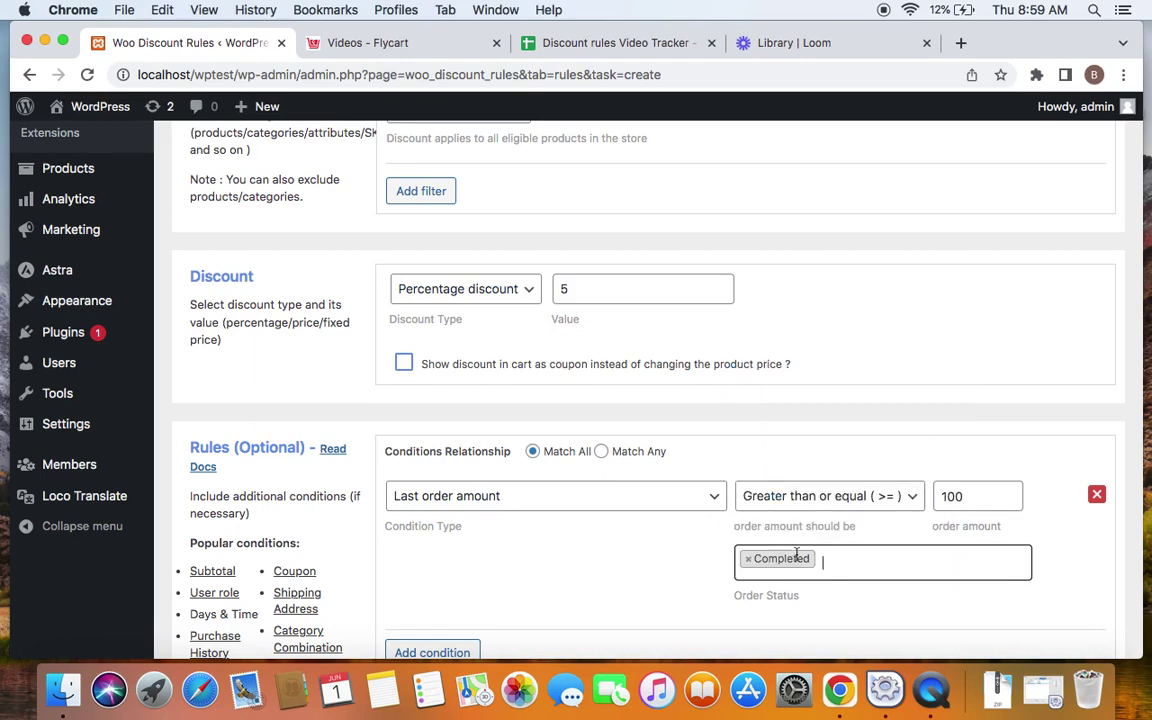
pyautogui.click(800, 560)
pyautogui.click(784, 442)
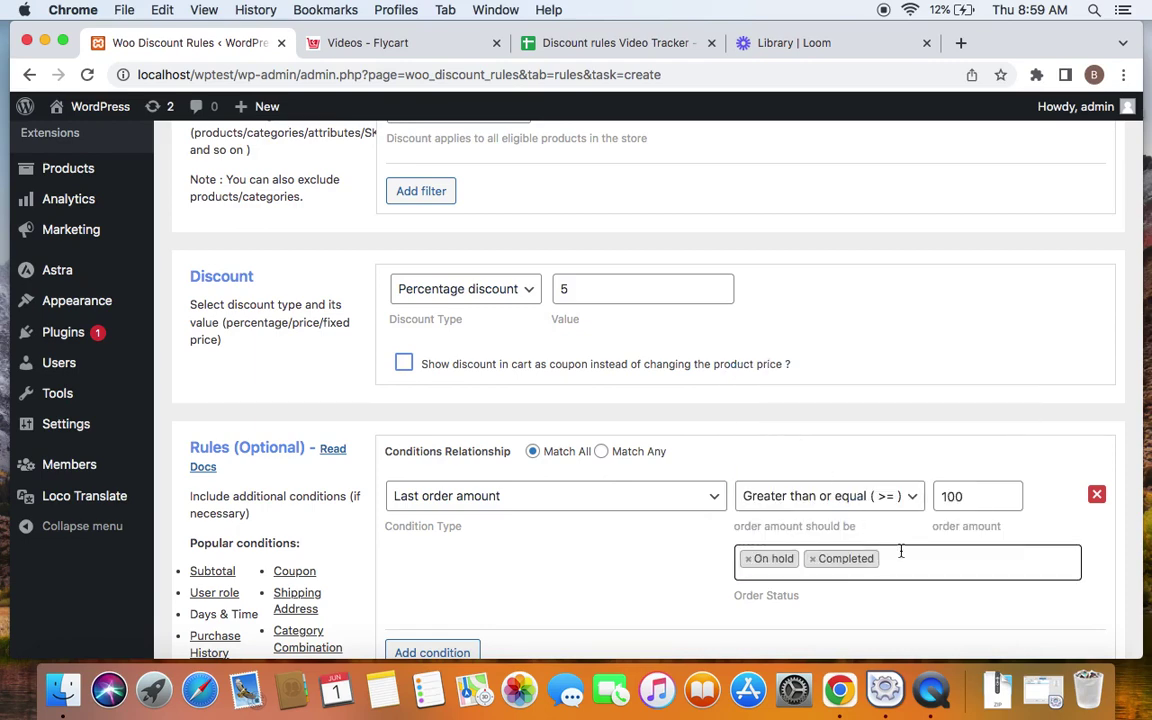
pyautogui.click(901, 551)
pyautogui.click(810, 411)
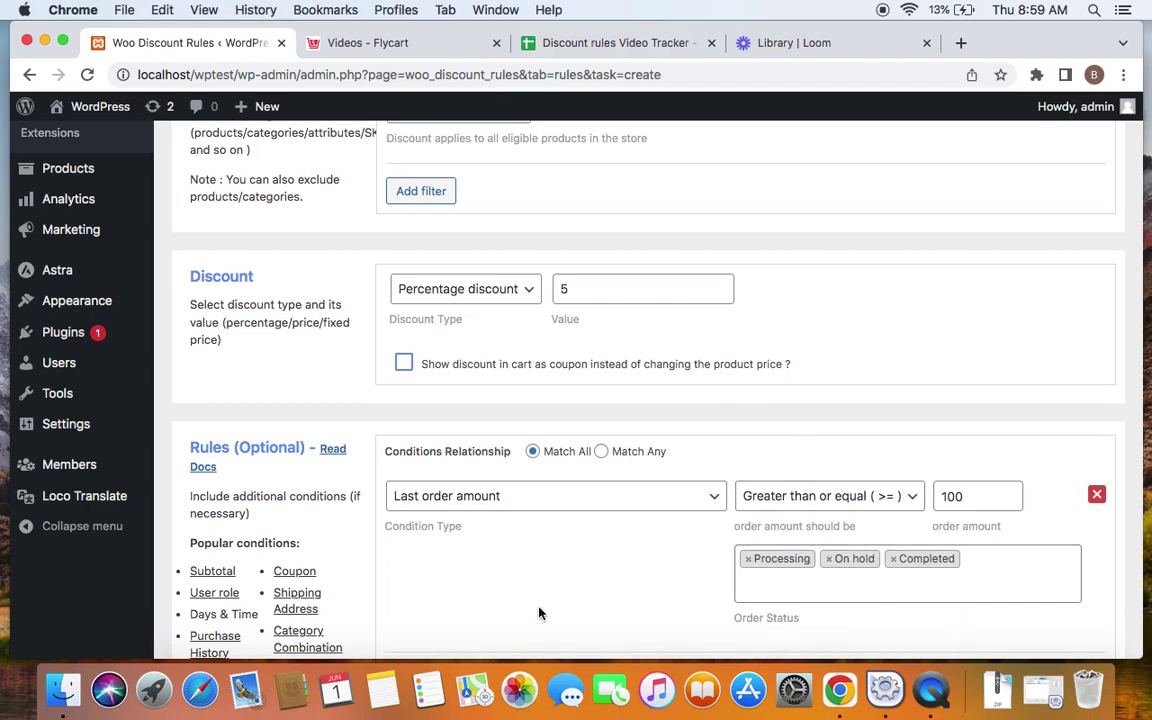
pyautogui.scroll(-2, 544, 607)
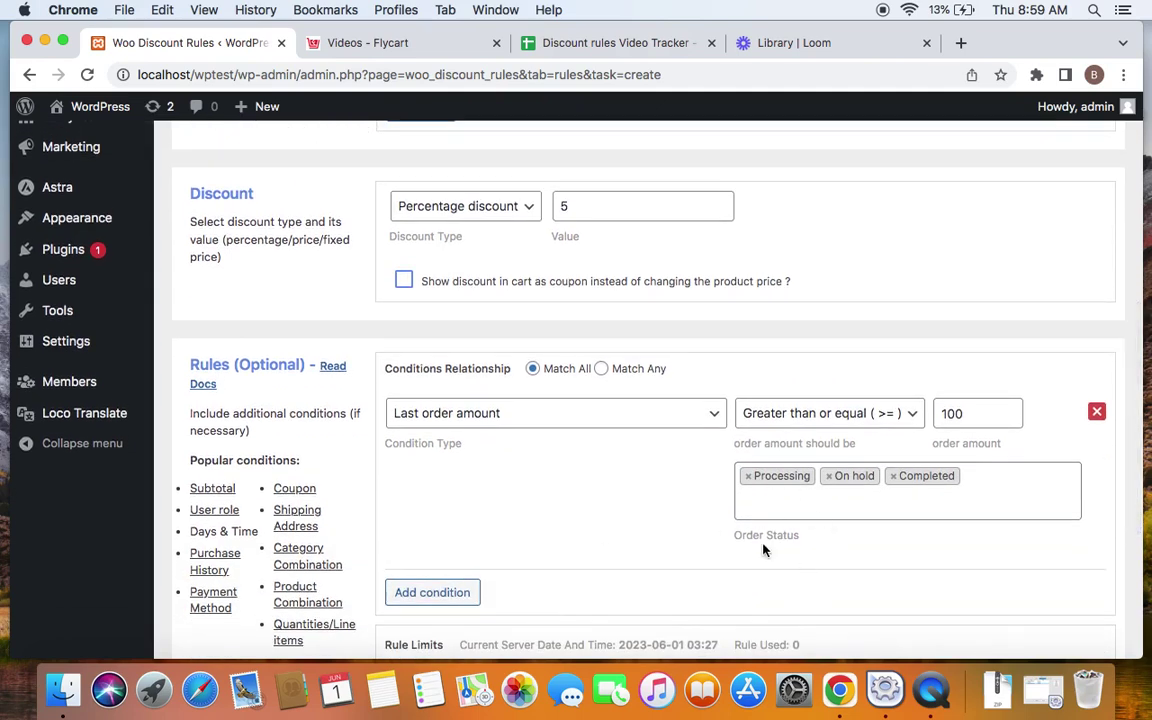
# Save the 5% last-order-amount discount rule and close its editor.
pyautogui.scroll(10, 763, 549)
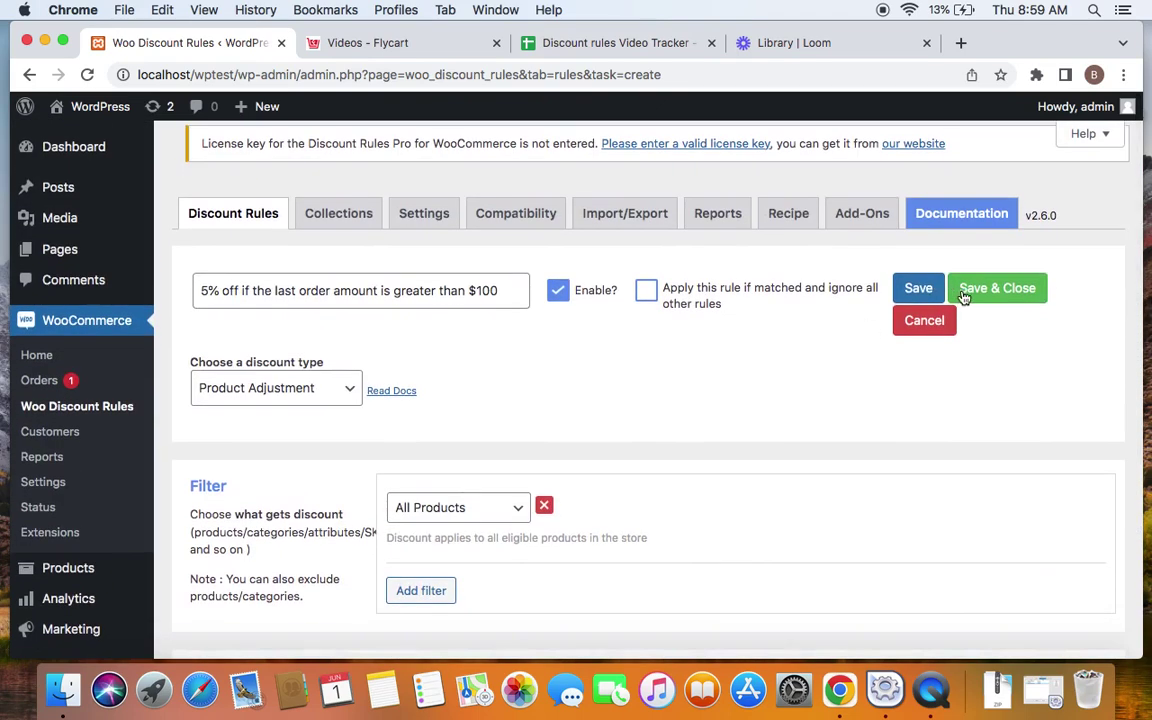
pyautogui.click(963, 294)
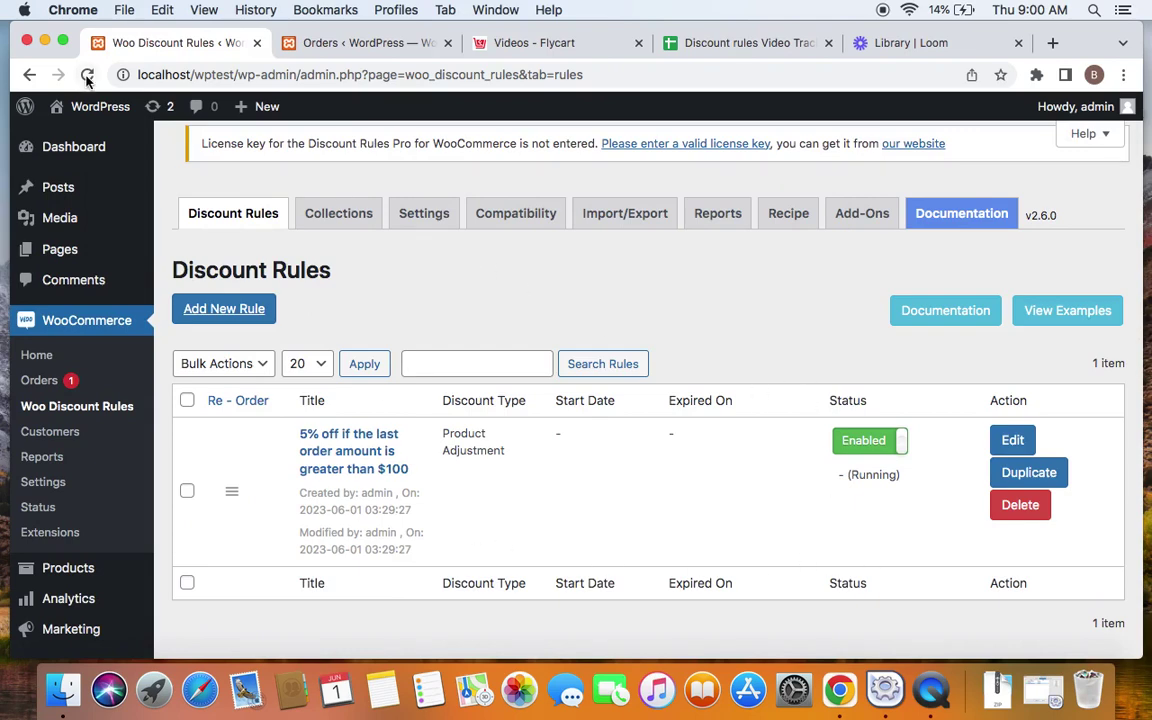
# Open the storefront in a new browser tab and check the product prices on the Shop page.
pyautogui.rightClick(100, 116)
pyautogui.click(160, 115)
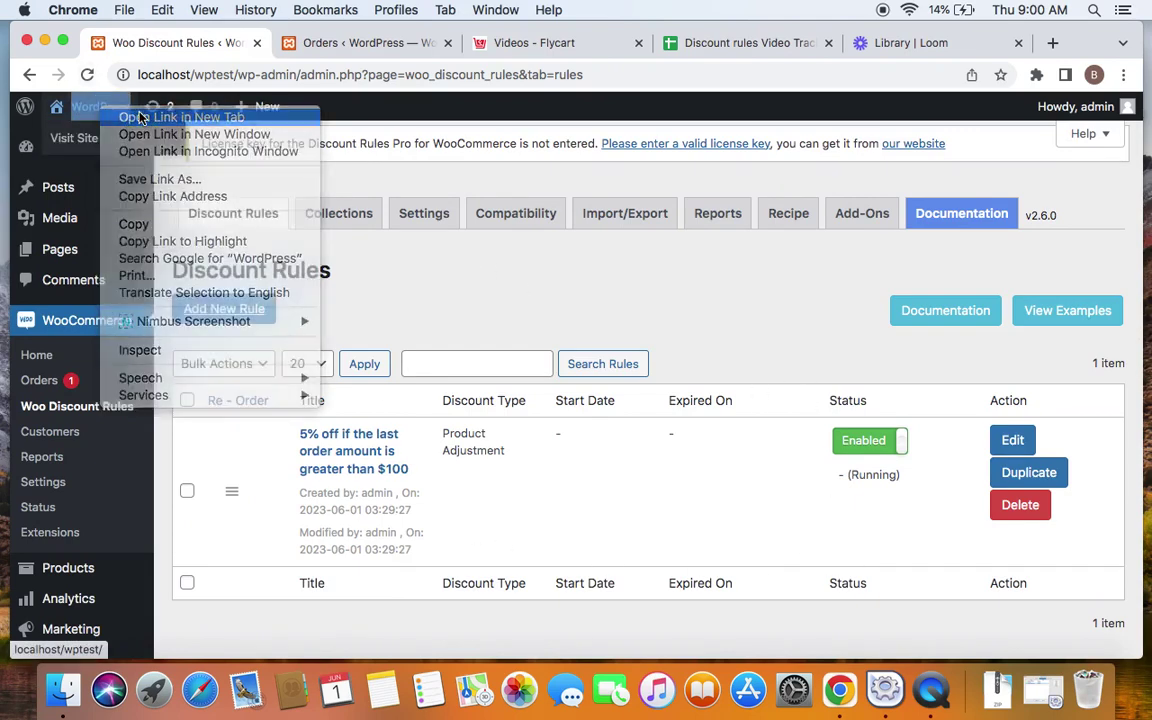
pyautogui.click(465, 46)
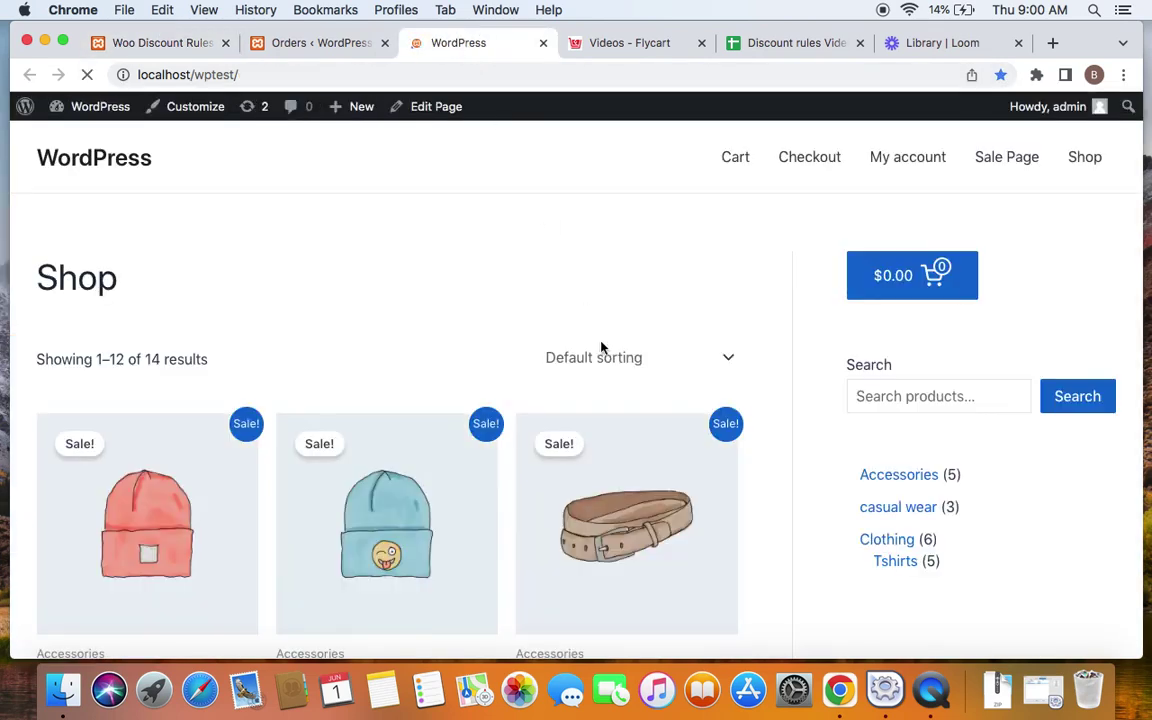
pyautogui.scroll(-2, 616, 375)
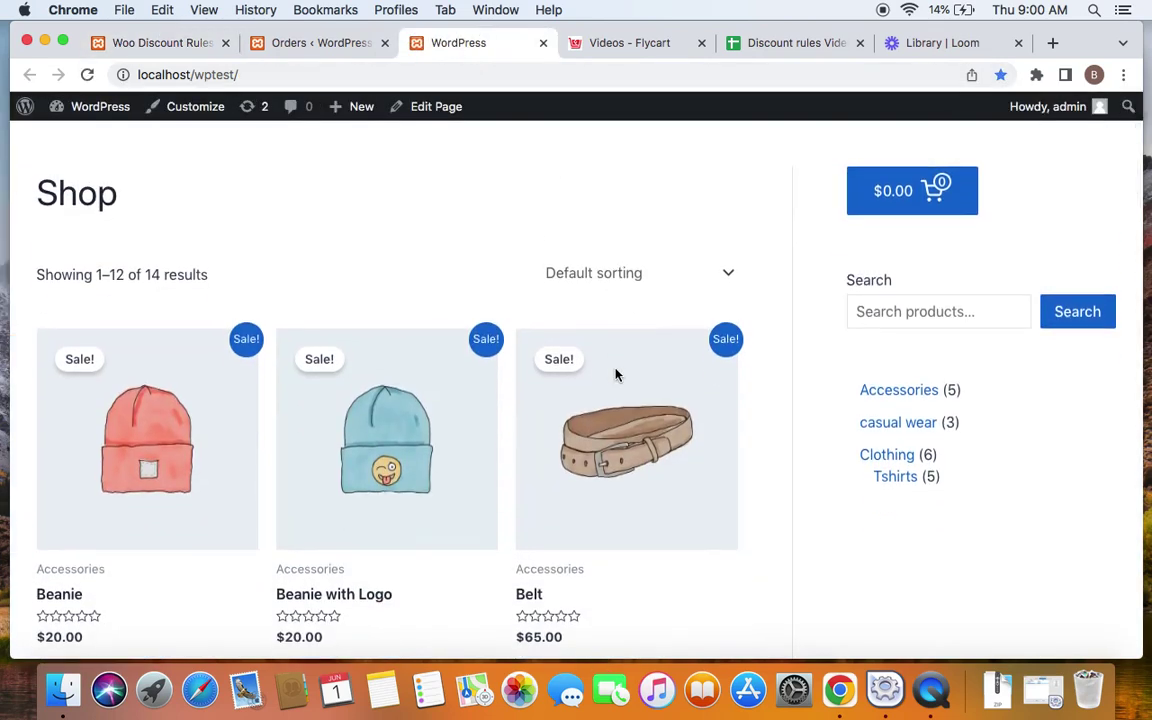
pyautogui.scroll(2, 616, 375)
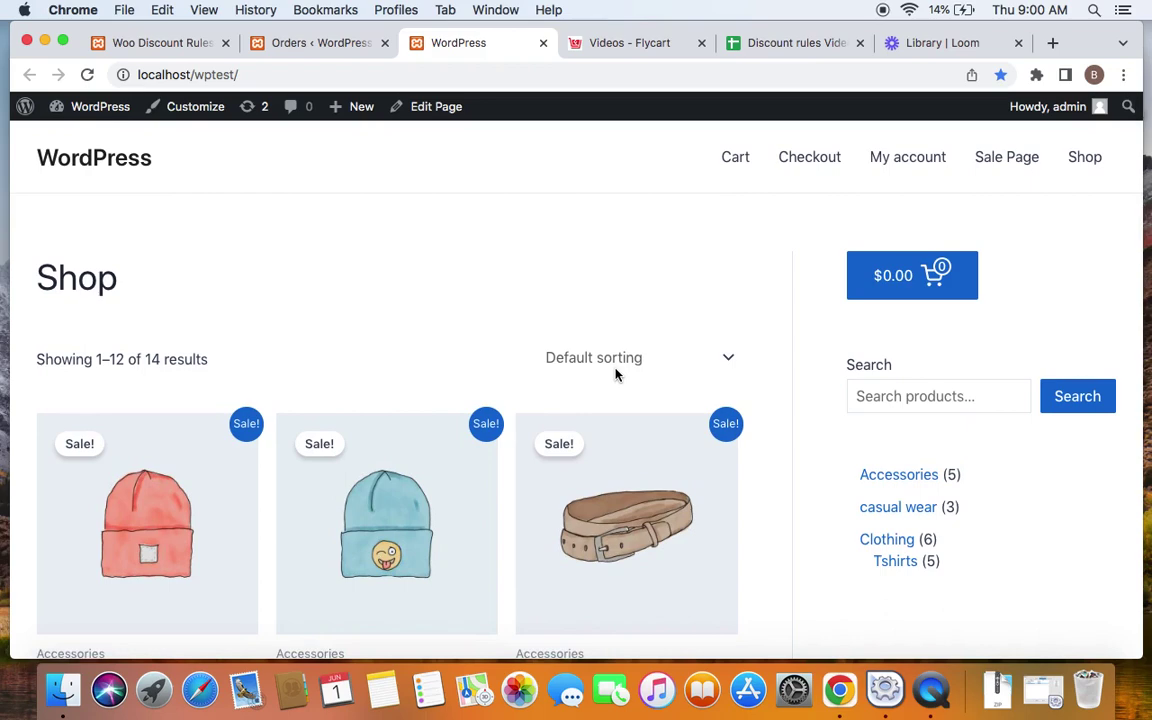
pyautogui.scroll(-3, 616, 375)
pyautogui.scroll(3, 620, 375)
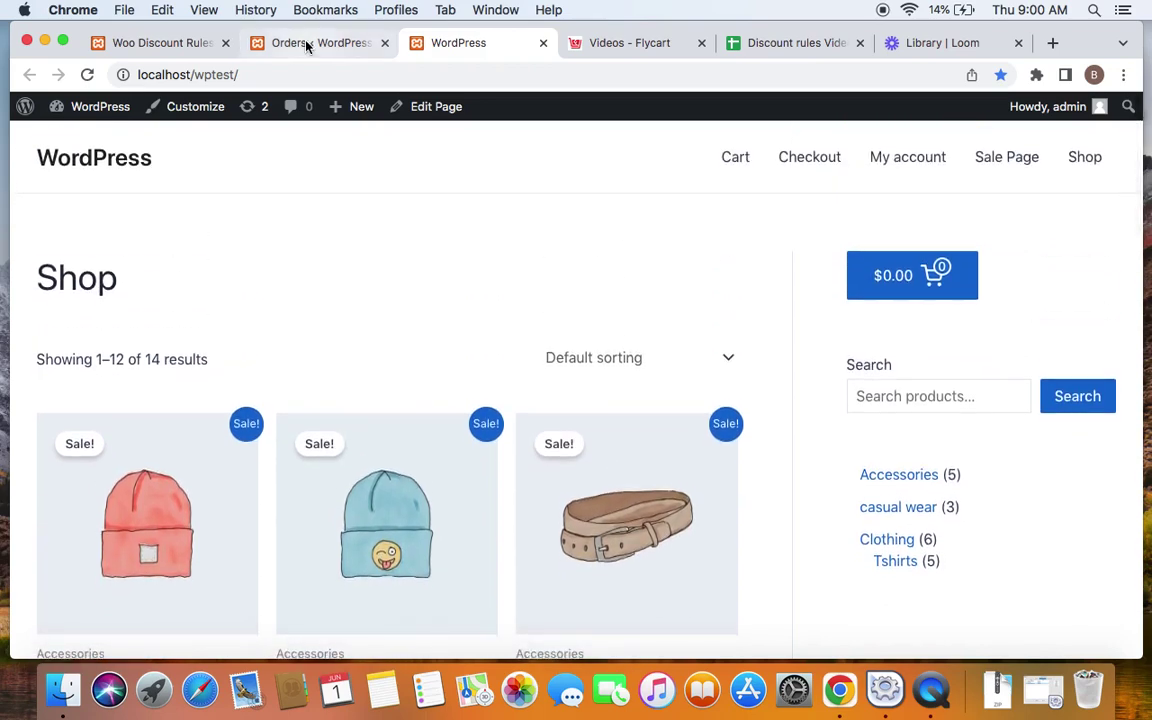
# Check the total of the most recent order in the WooCommerce orders list.
pyautogui.click(308, 44)
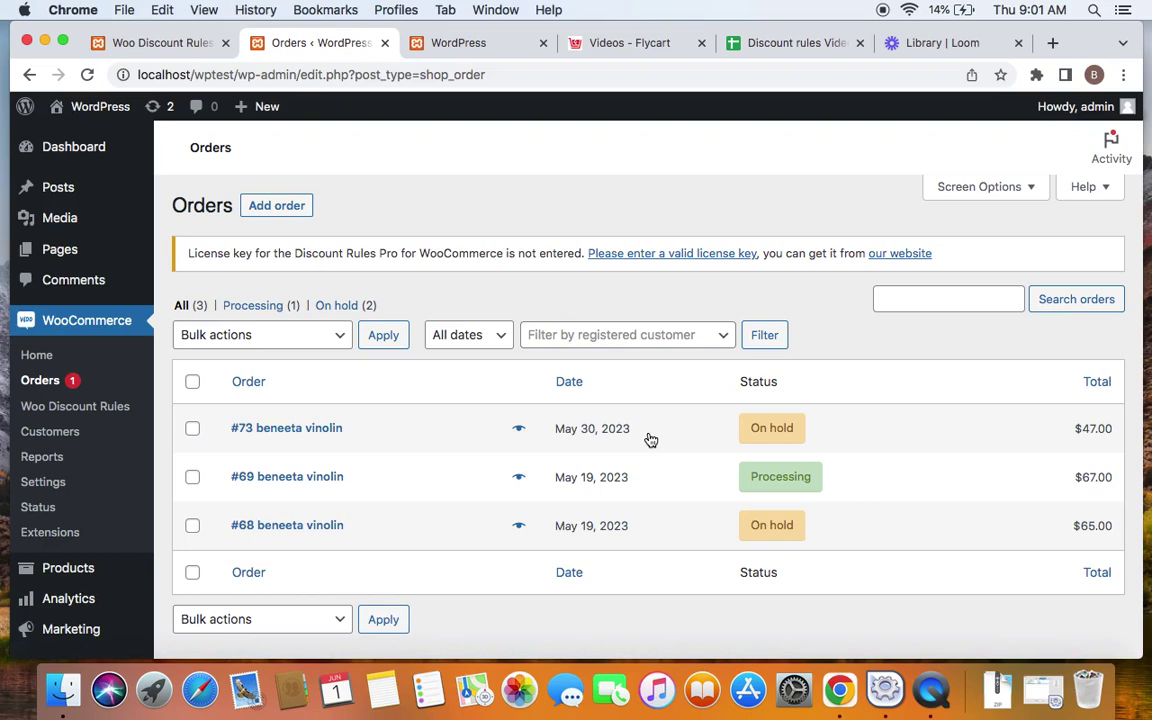
pyautogui.moveTo(606, 433)
pyautogui.moveTo(1058, 431); pyautogui.dragTo(1120, 431)
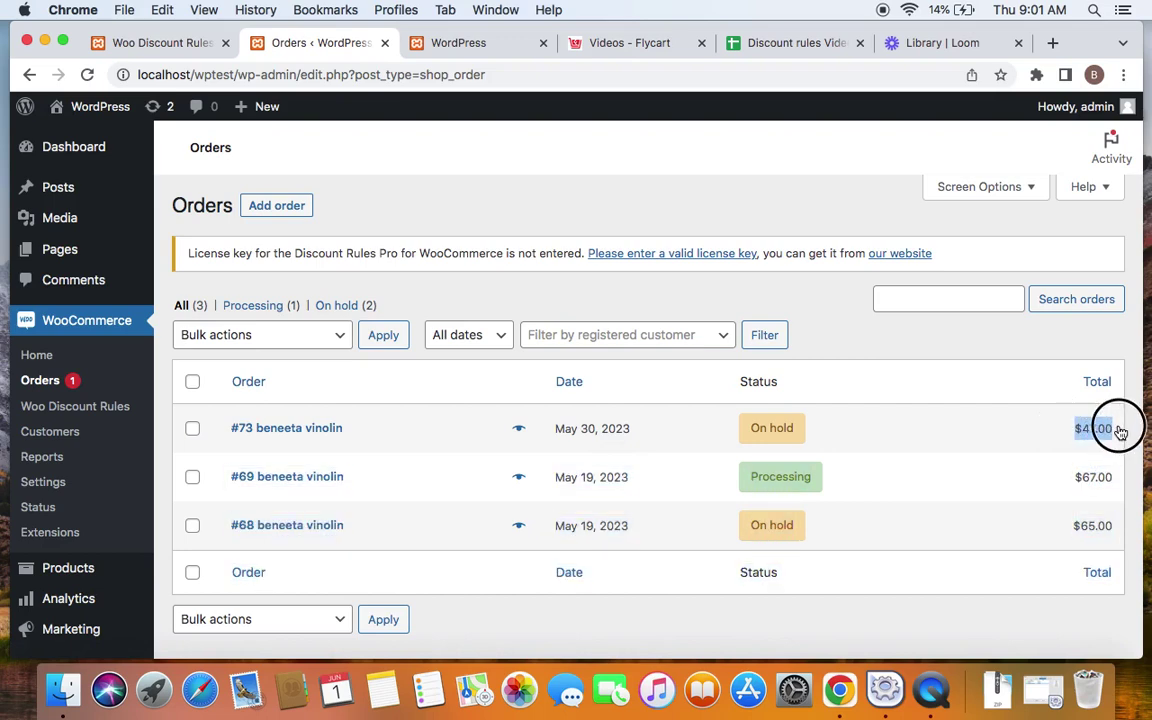
pyautogui.click(1000, 448)
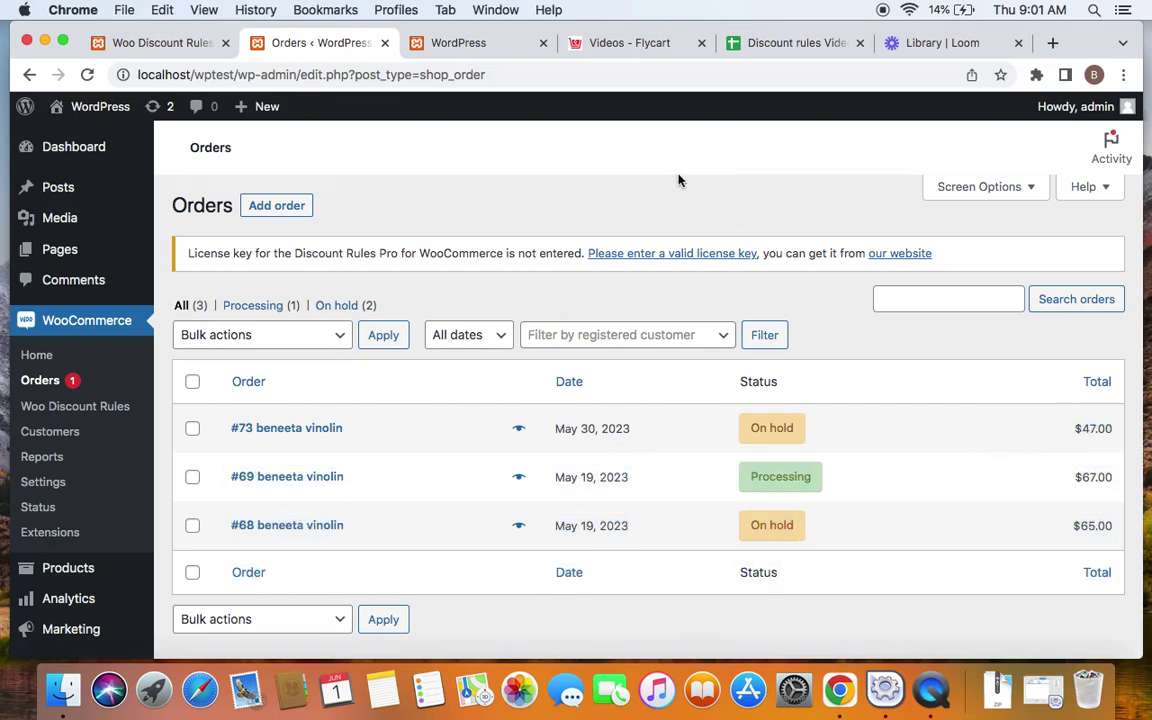
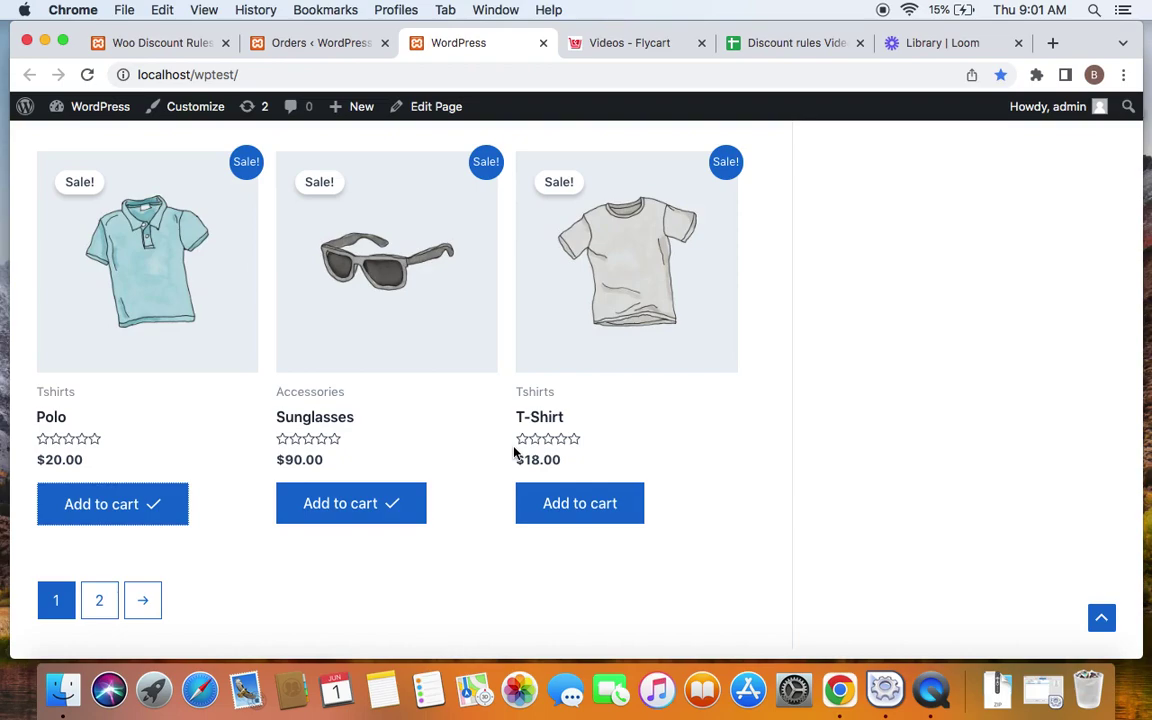
# Open the full cart page from the shop's mini cart and review the Sunglasses and Polo prices and the cart subtotal.
pyautogui.scroll(15, 514, 453)
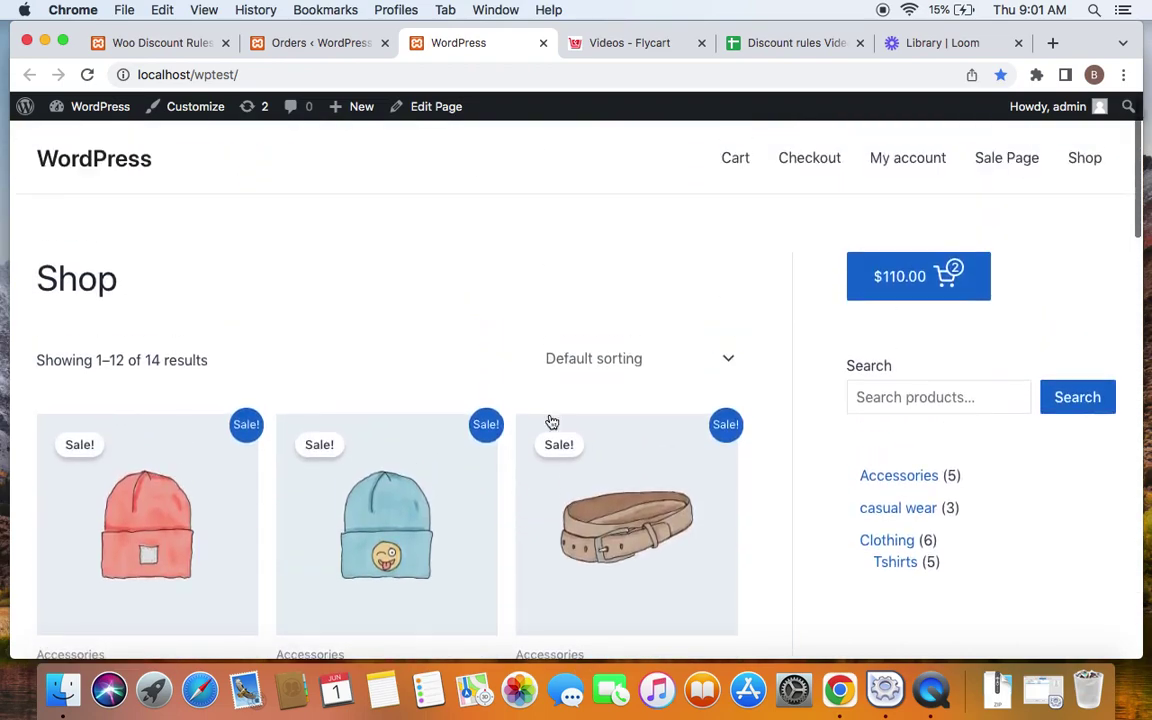
pyautogui.click(866, 290)
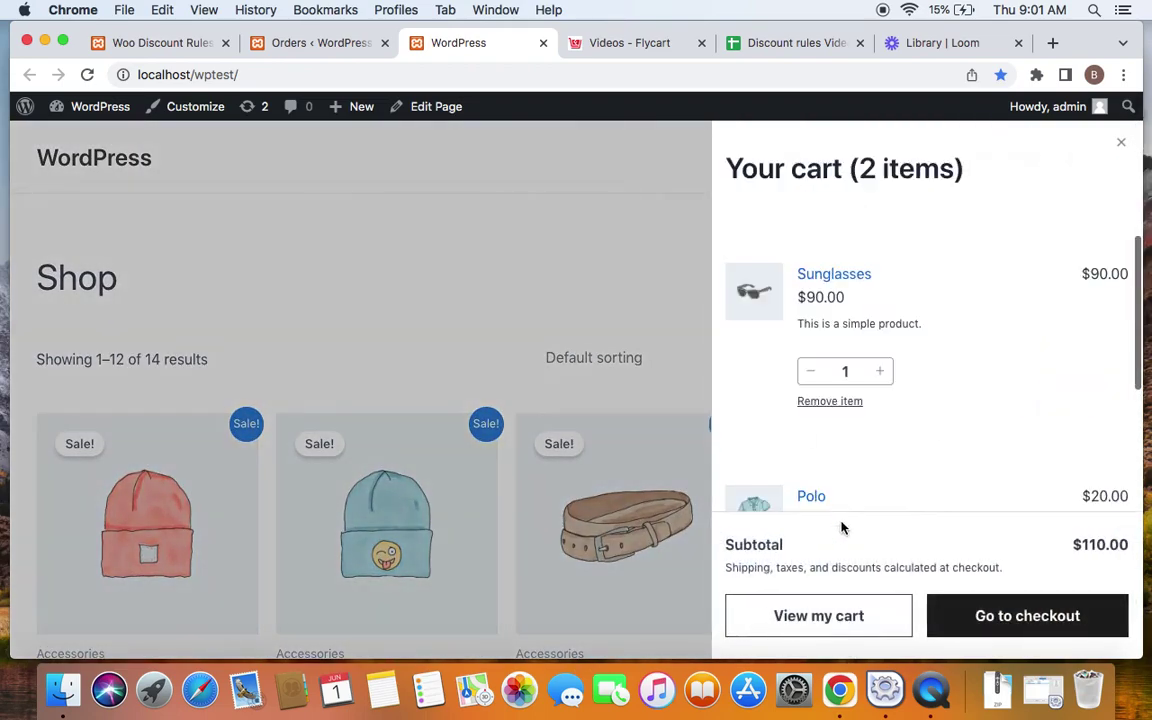
pyautogui.click(846, 617)
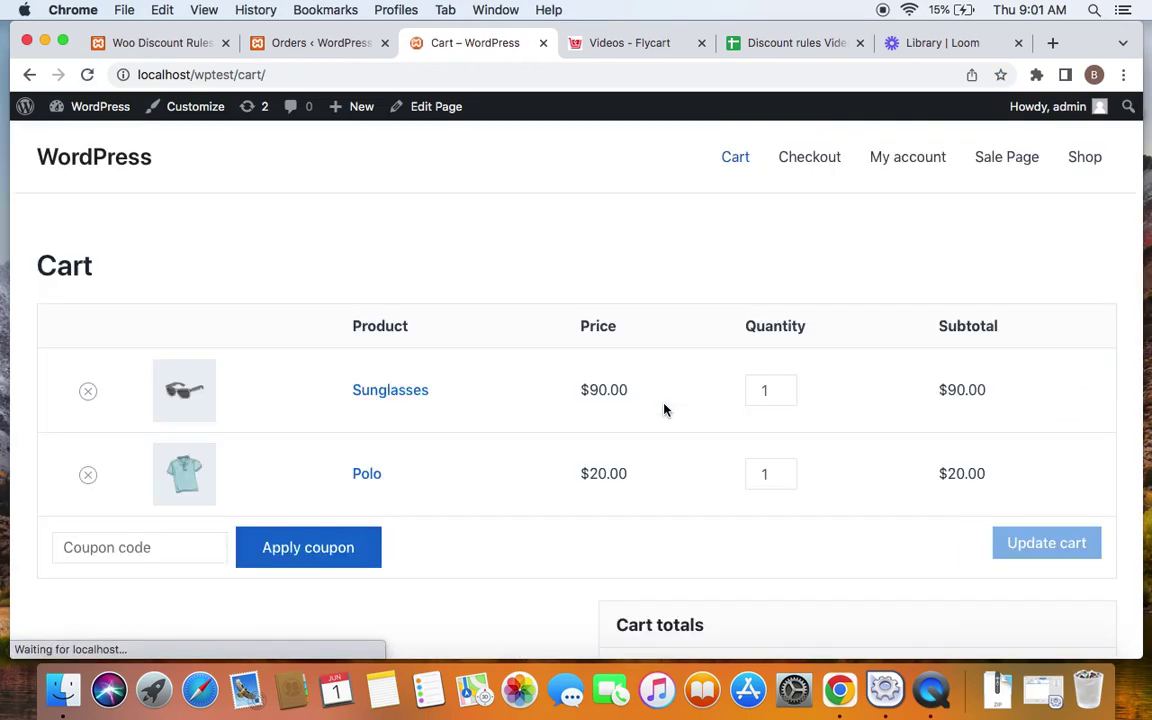
pyautogui.scroll(-5, 664, 409)
pyautogui.click(836, 437)
pyautogui.doubleClick(836, 437)
pyautogui.click(905, 443)
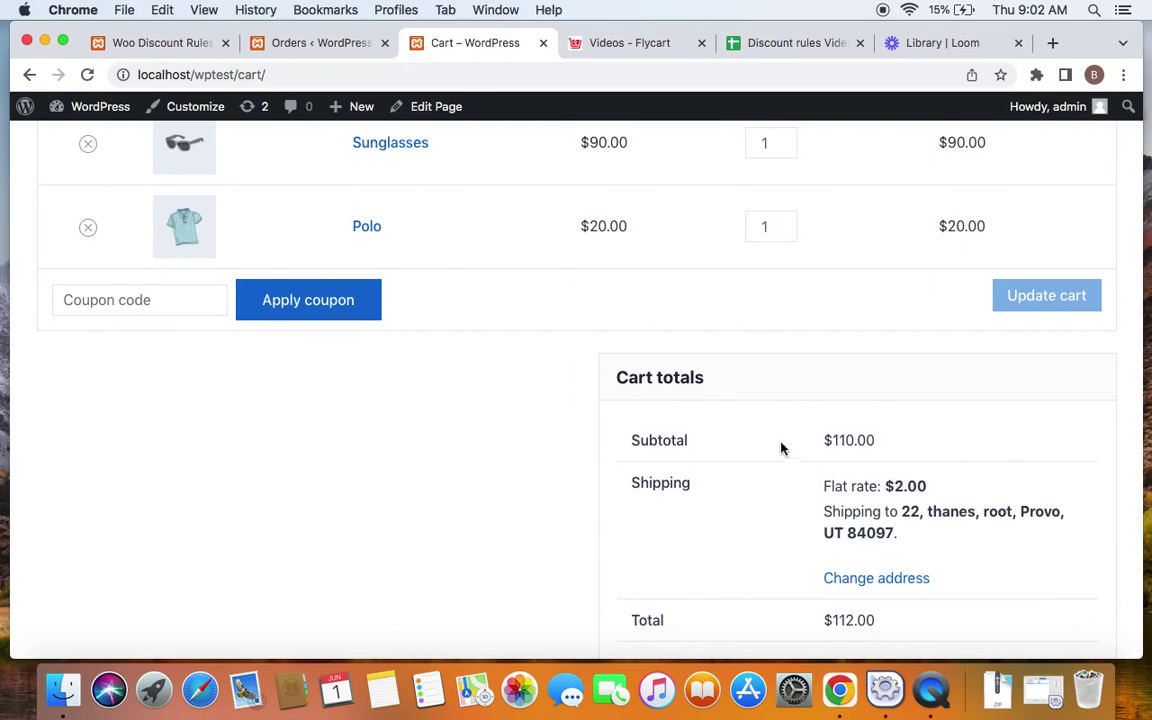
pyautogui.scroll(5, 804, 442)
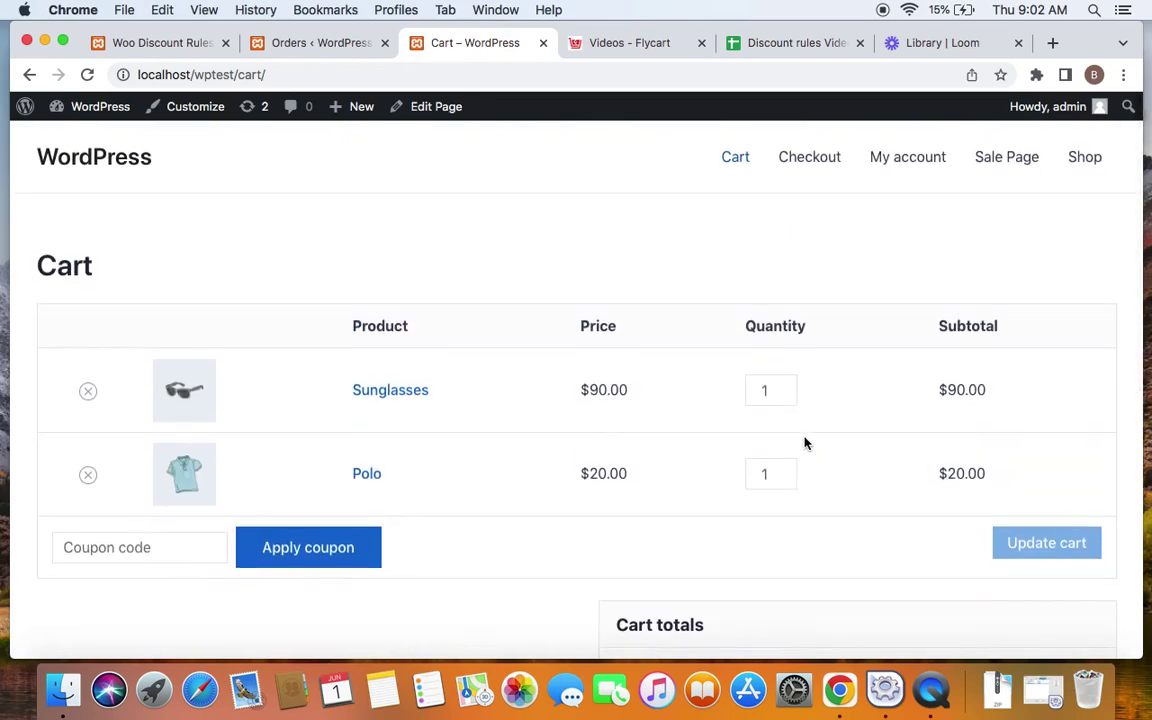
# Proceed to checkout, place the Sunglasses and Polo order with Direct bank transfer, and review the order confirmation.
pyautogui.scroll(-5, 806, 443)
pyautogui.click(792, 455)
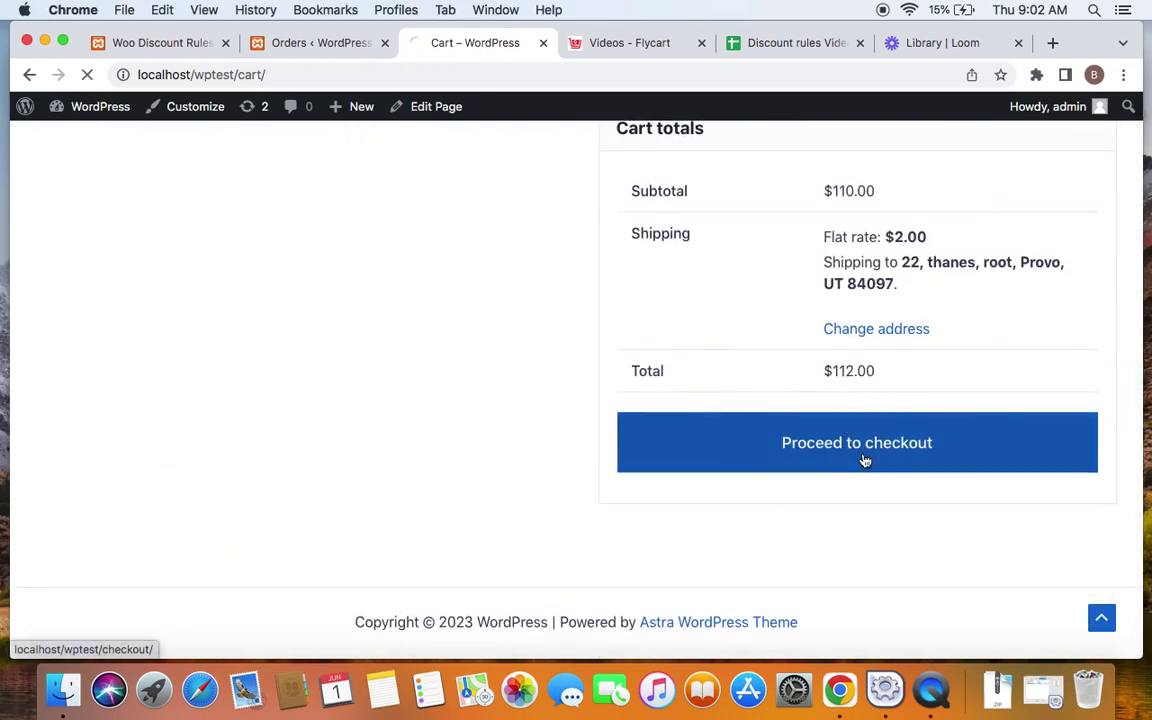
pyautogui.scroll(-5, 633, 447)
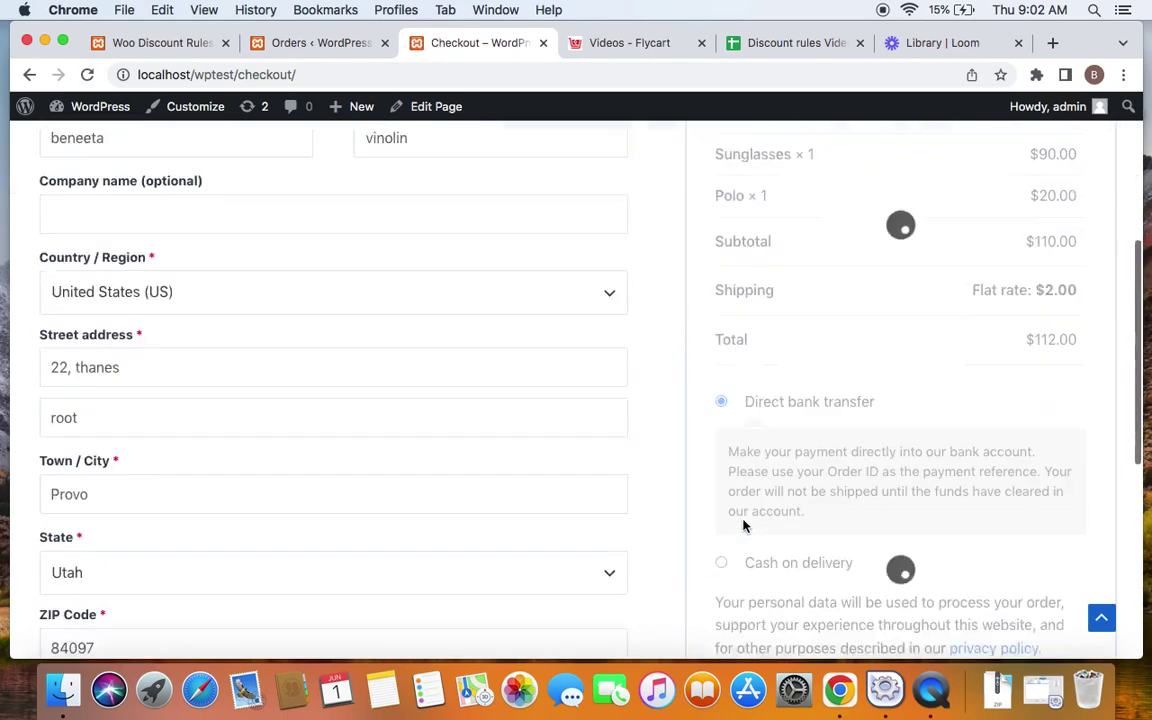
pyautogui.scroll(-2, 743, 525)
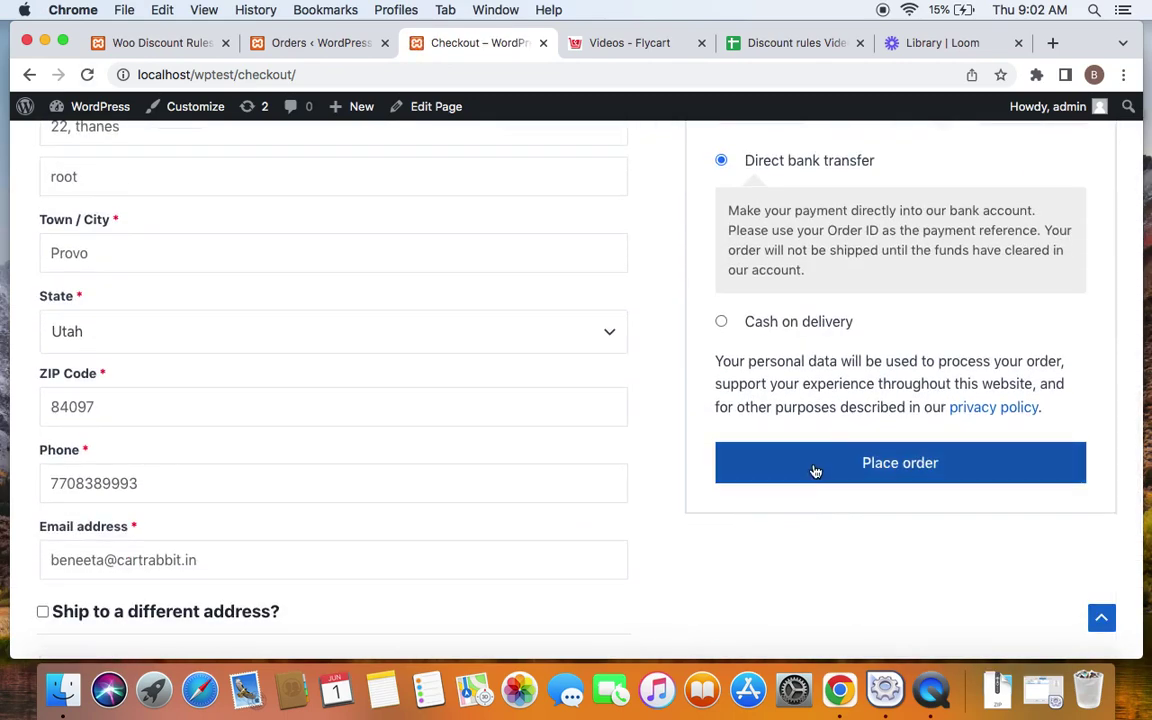
pyautogui.scroll(4, 815, 468)
pyautogui.scroll(2, 905, 290)
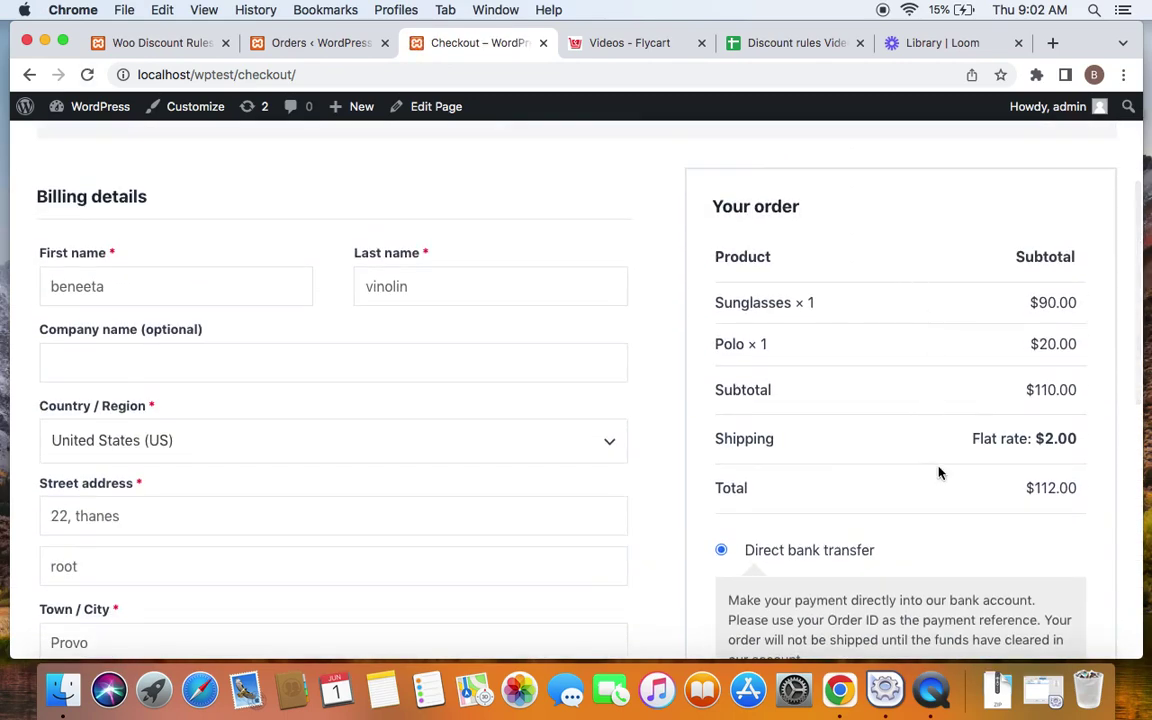
pyautogui.scroll(-4, 941, 470)
pyautogui.scroll(-3, 939, 472)
pyautogui.click(874, 376)
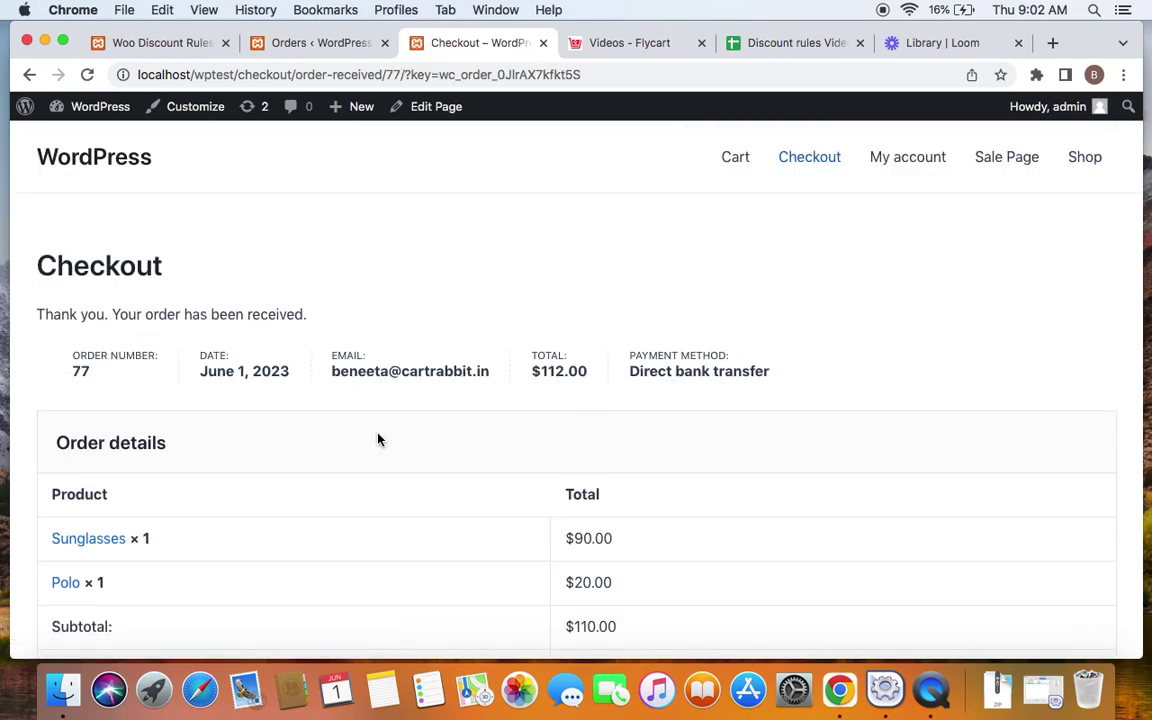
pyautogui.scroll(-5, 567, 509)
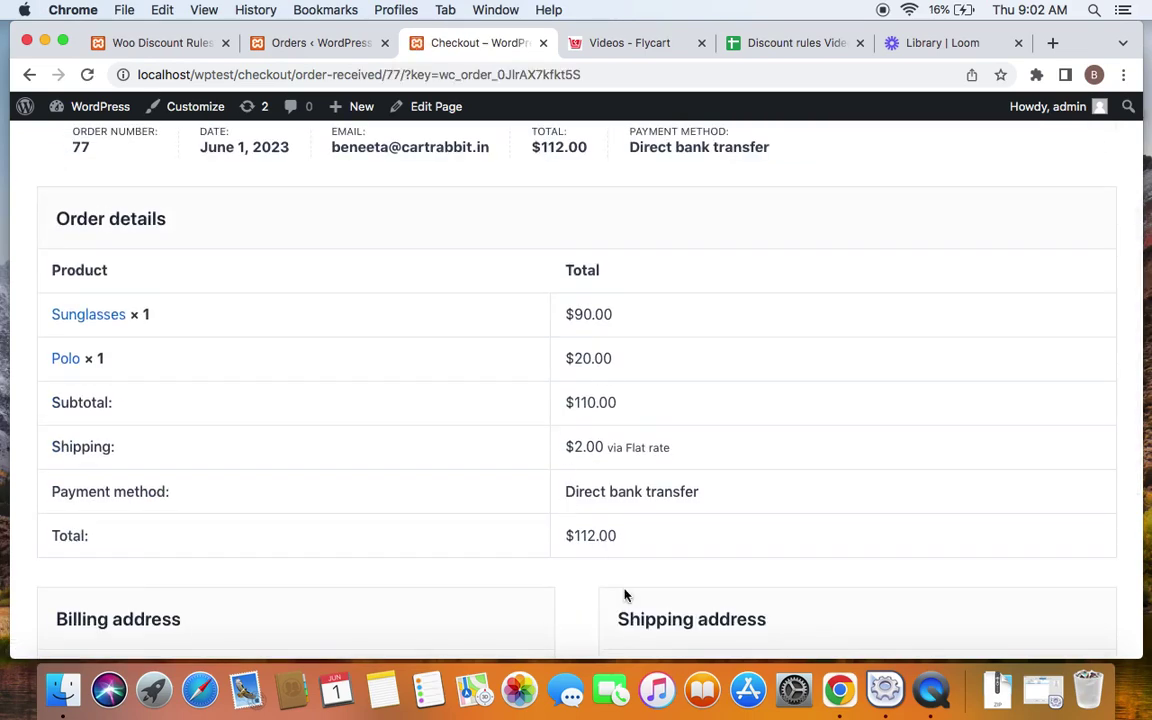
pyautogui.scroll(5, 658, 370)
# Reload the WooCommerce orders list and check the newly placed order's total.
pyautogui.click(315, 42)
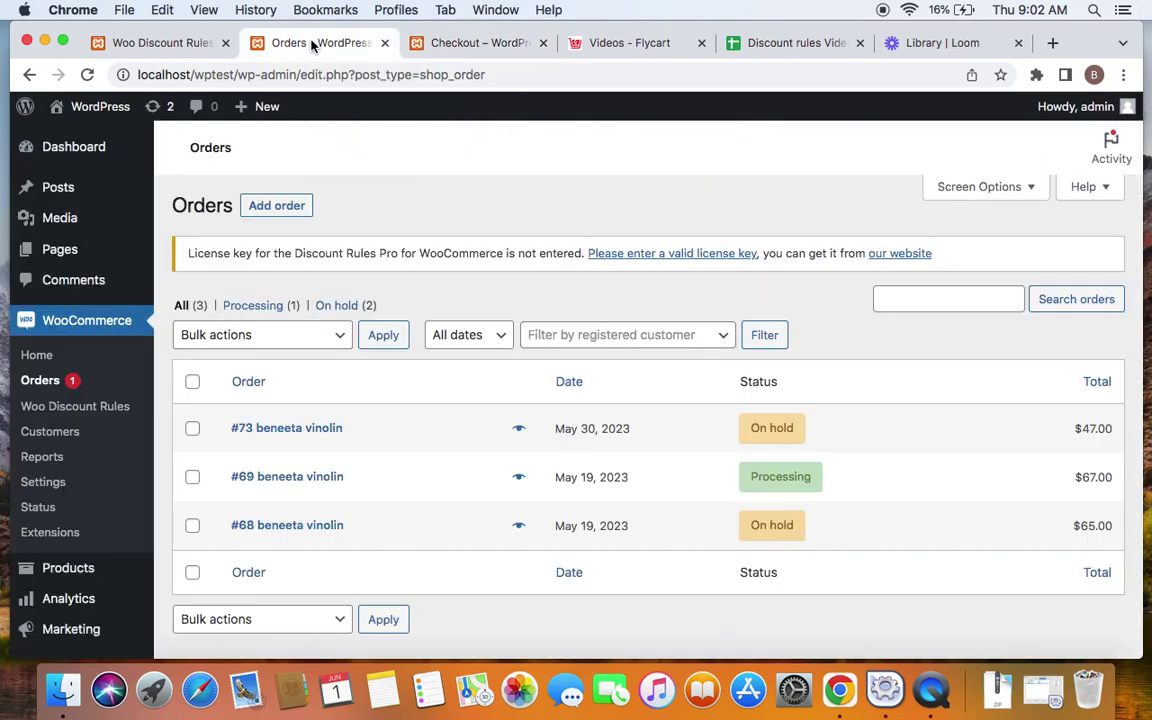
pyautogui.rightClick(437, 180)
pyautogui.click(480, 218)
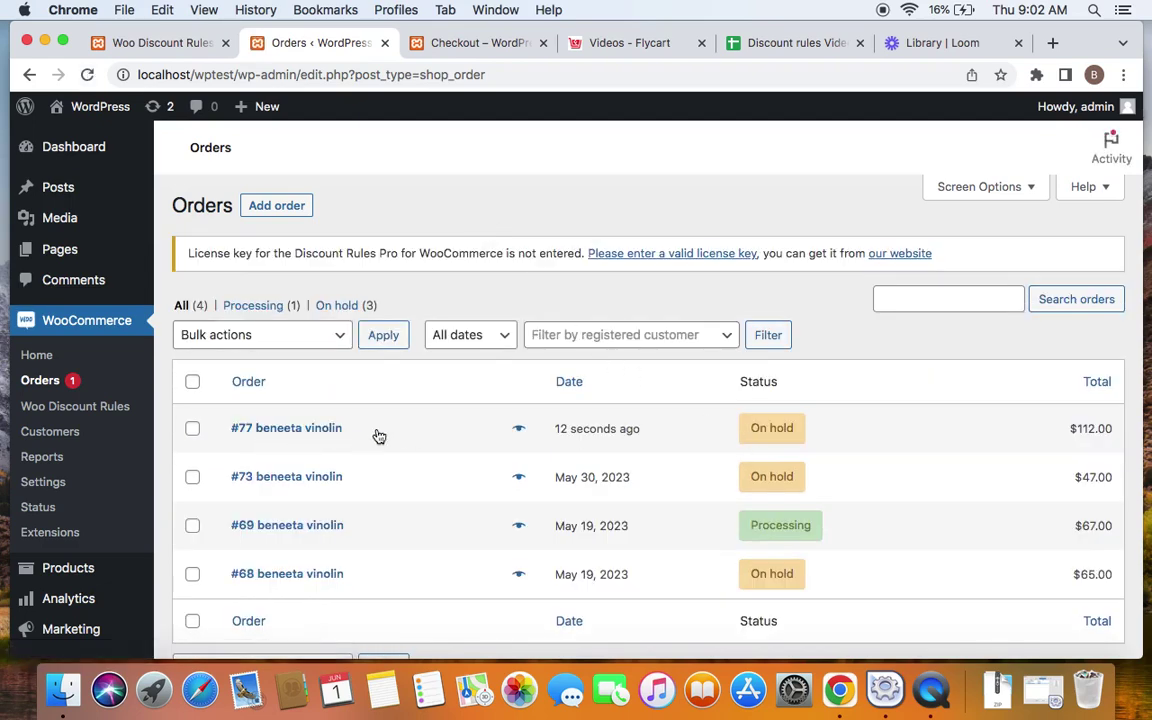
pyautogui.click(1066, 430)
pyautogui.moveTo(1066, 430); pyautogui.dragTo(1121, 429)
pyautogui.click(1121, 430)
pyautogui.moveTo(1113, 429); pyautogui.dragTo(1068, 430)
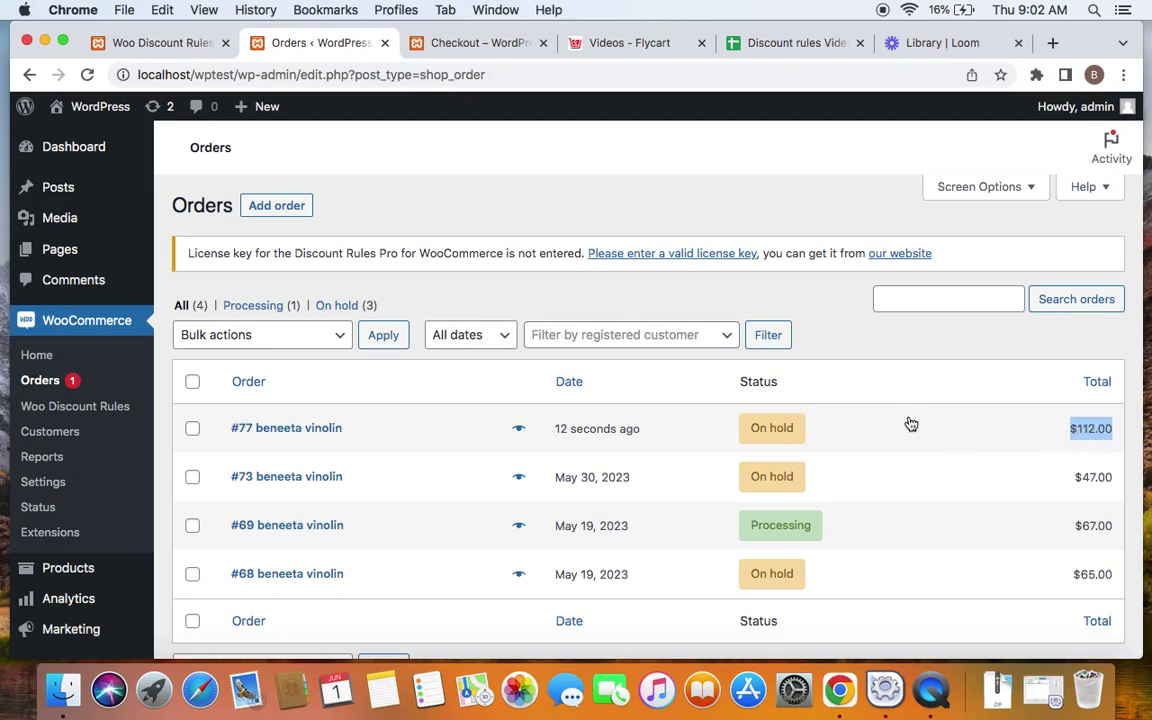
pyautogui.click(893, 373)
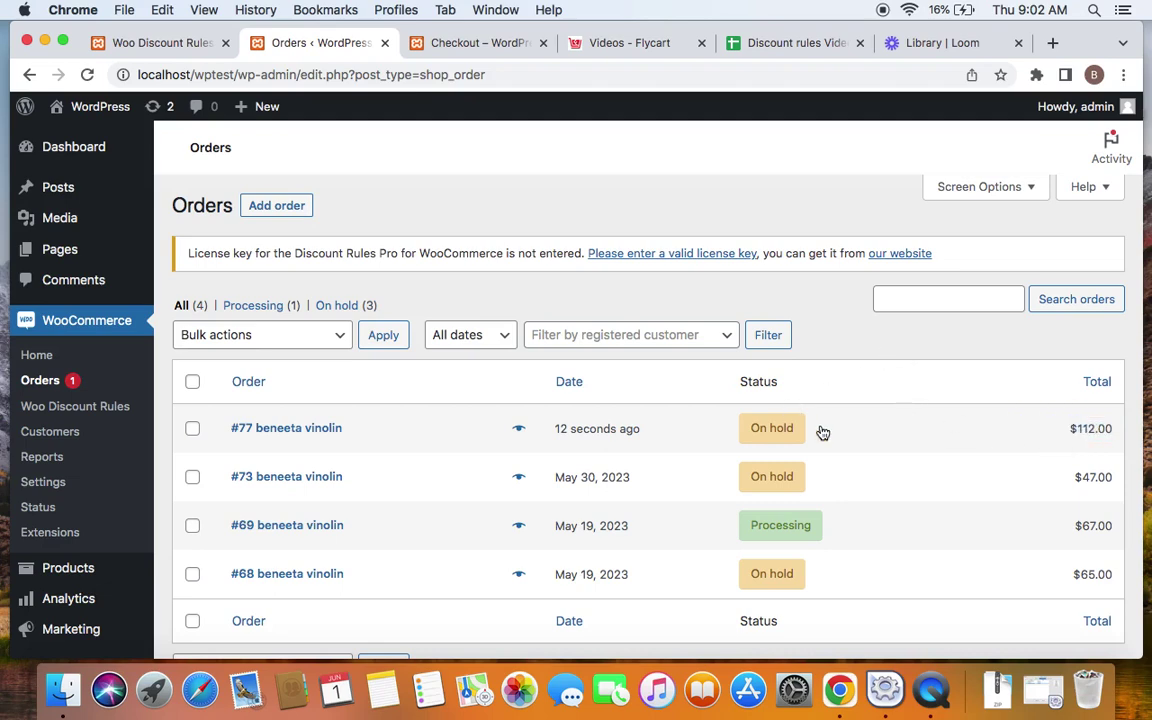
# Reopen the discount rule to review its Last order amount condition, and compare it with the newest order's status in the orders list.
pyautogui.click(165, 42)
pyautogui.click(1010, 440)
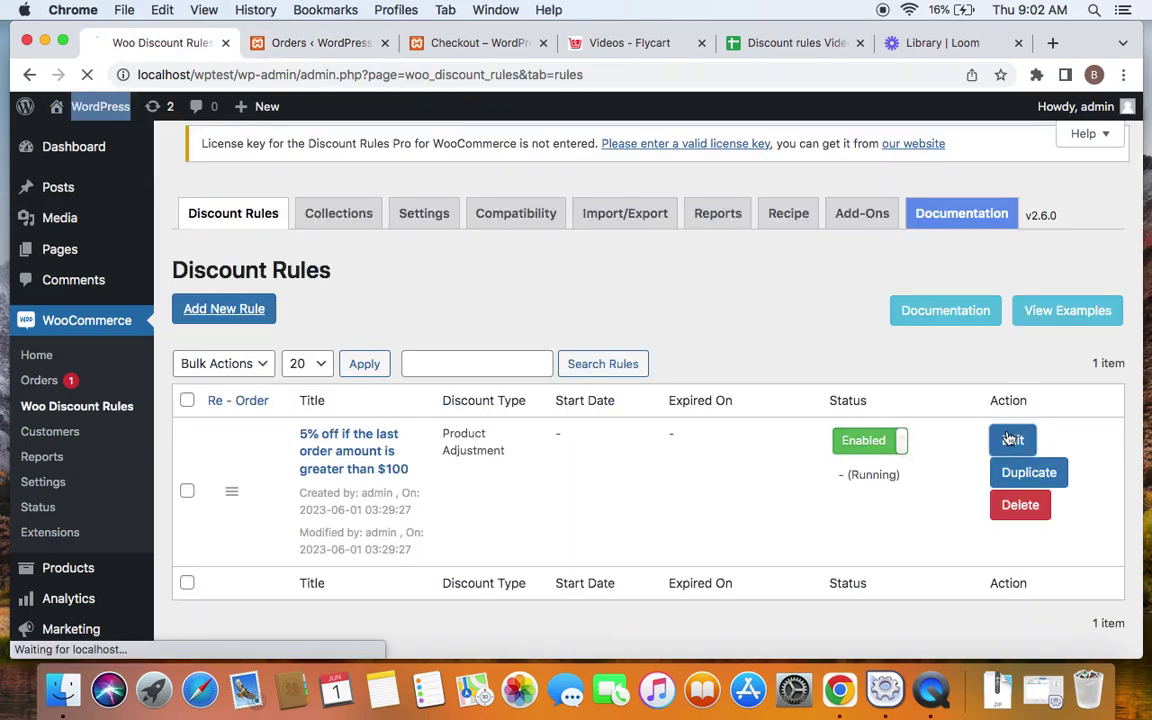
pyautogui.scroll(-5, 793, 425)
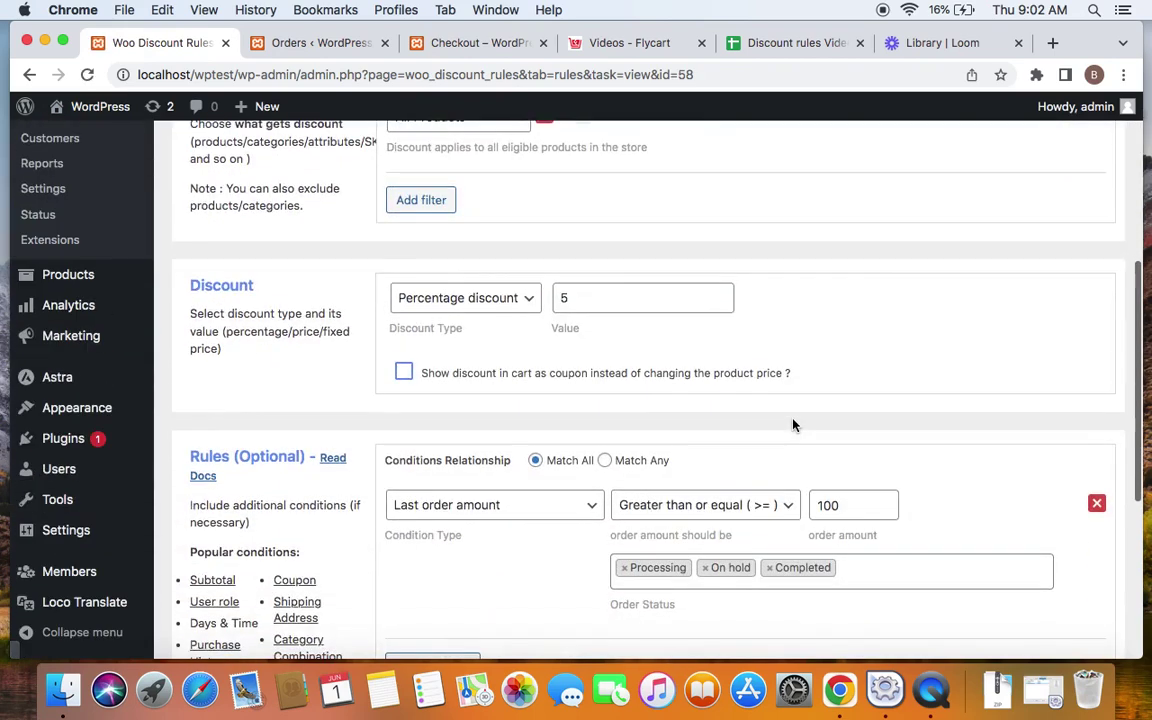
pyautogui.scroll(-2, 793, 425)
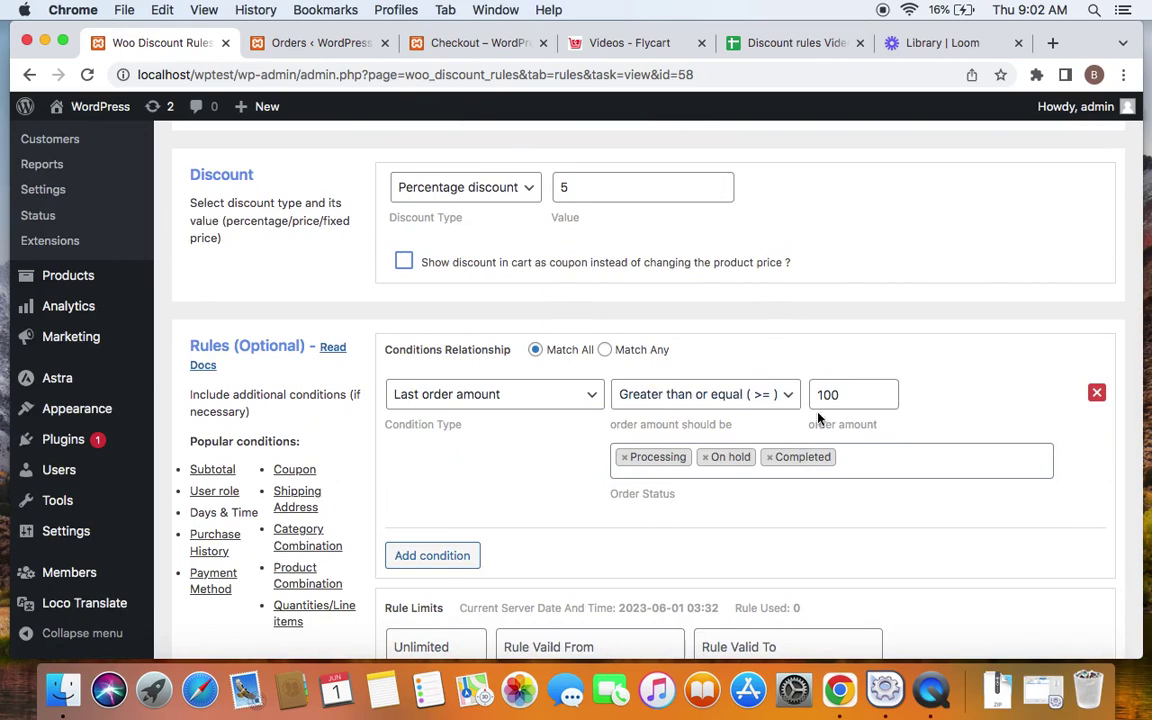
pyautogui.click(322, 44)
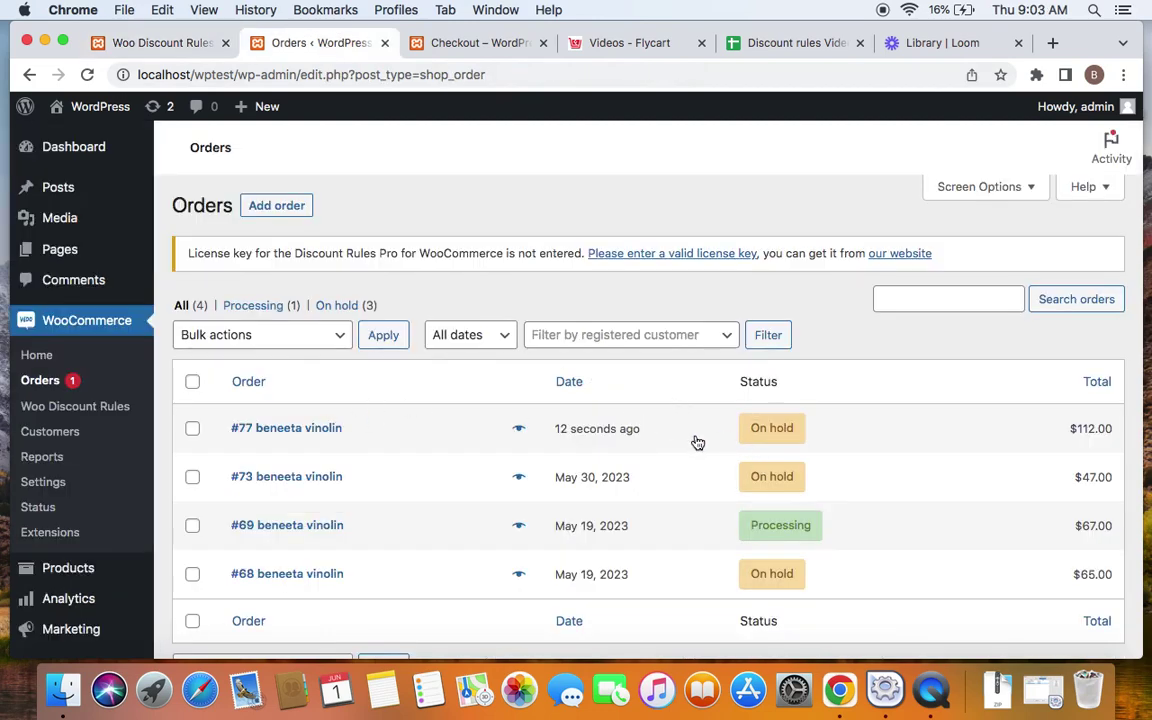
pyautogui.moveTo(772, 439)
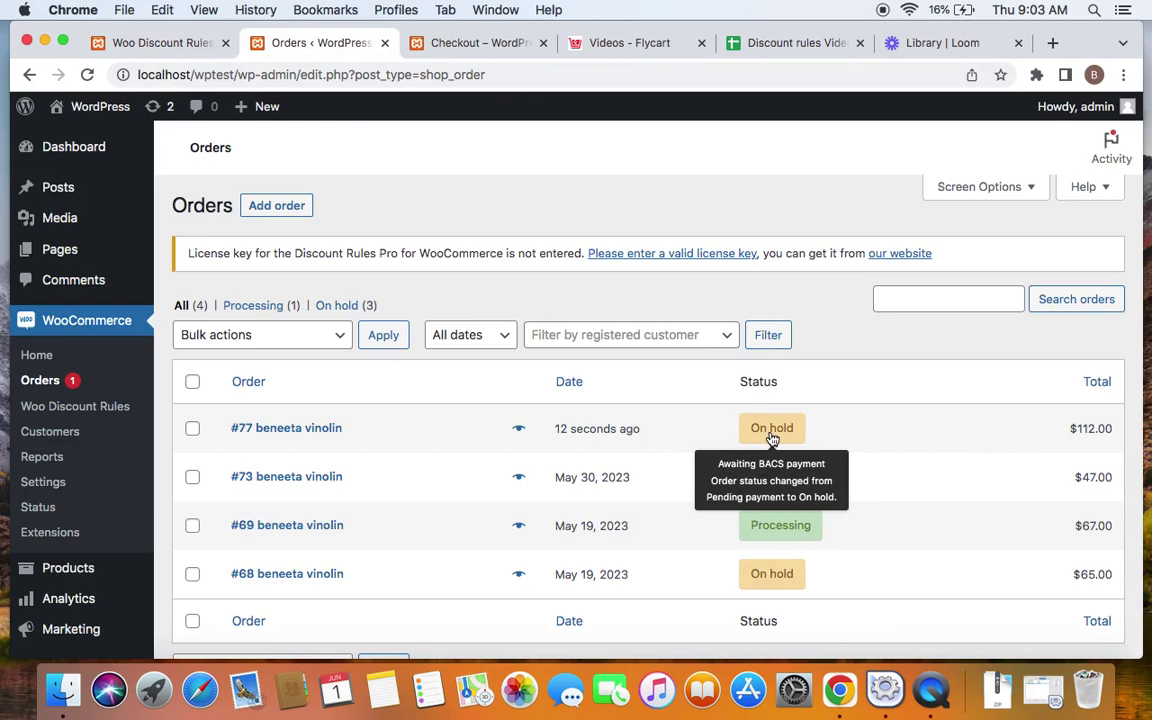
# Close the checkout page and reopen the storefront in a new browser tab to check the Shop page for the rule's discount.
pyautogui.click(544, 43)
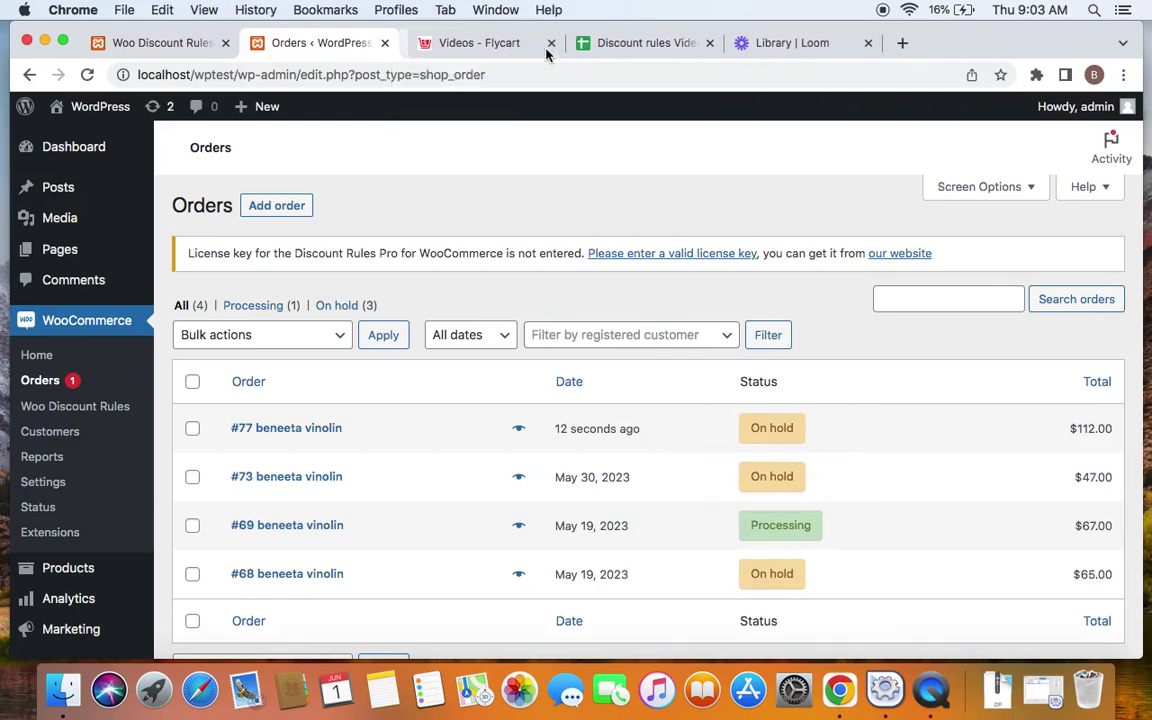
pyautogui.click(177, 46)
pyautogui.rightClick(98, 106)
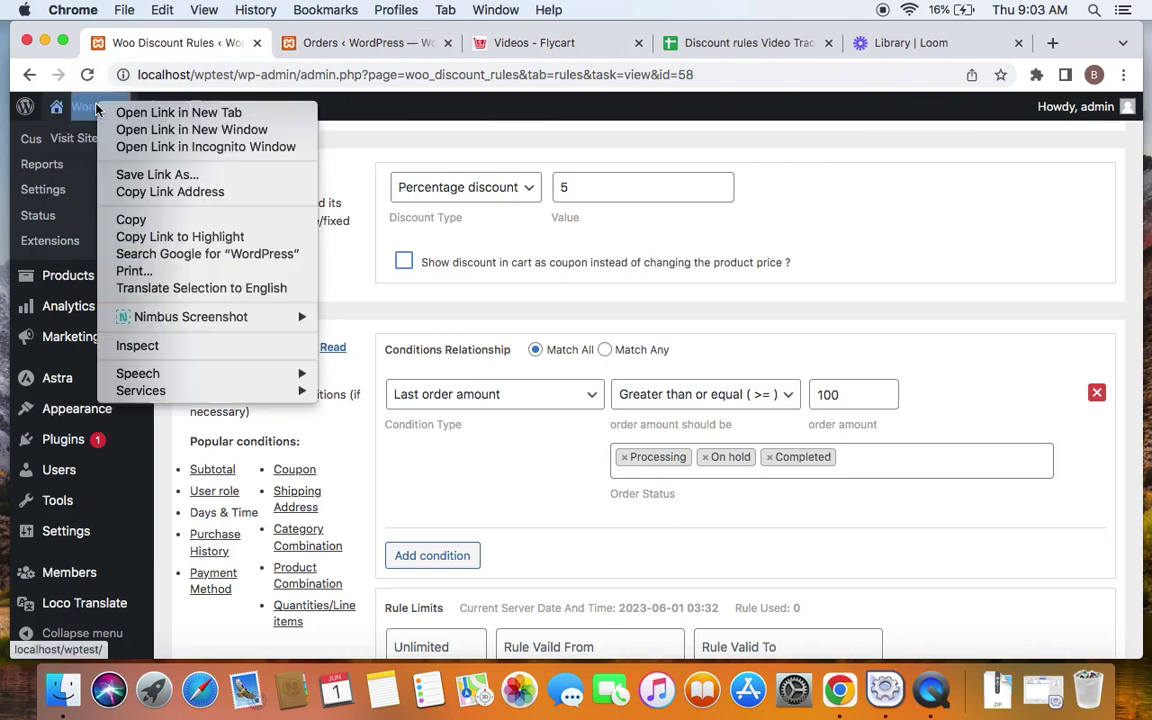
pyautogui.click(144, 113)
pyautogui.click(434, 46)
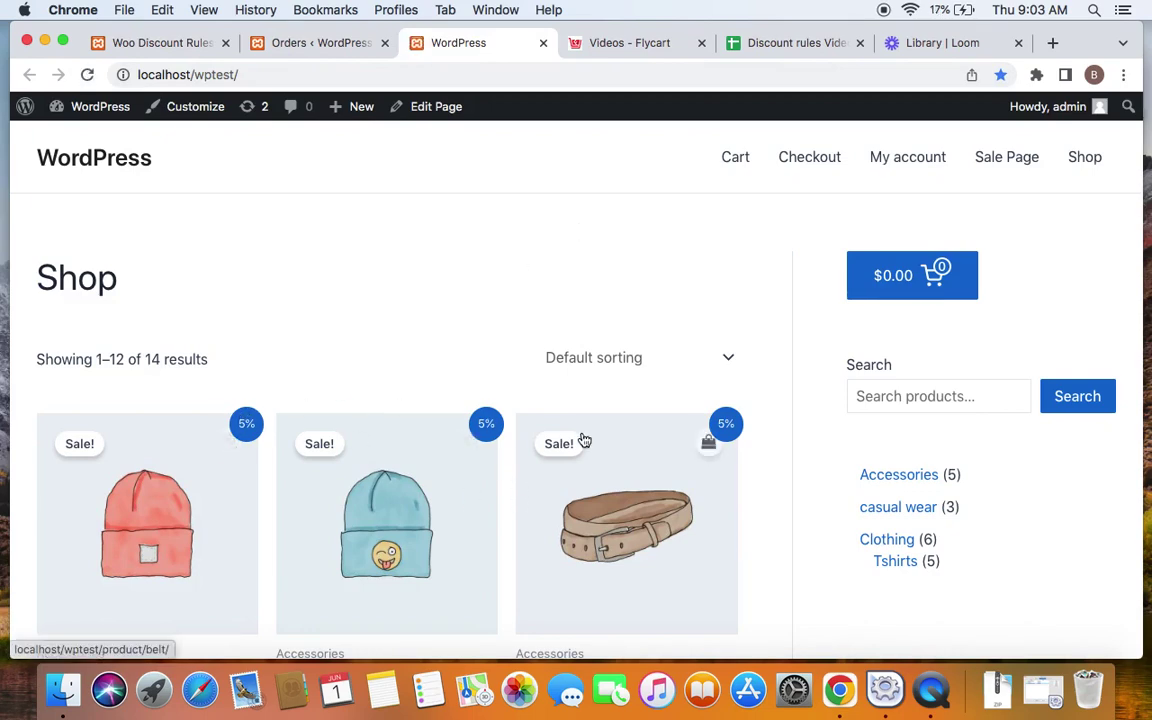
pyautogui.scroll(-3, 584, 440)
# Check the newest order's total in the orders list, and compare it with the discounted prices on the Shop page.
pyautogui.click(334, 44)
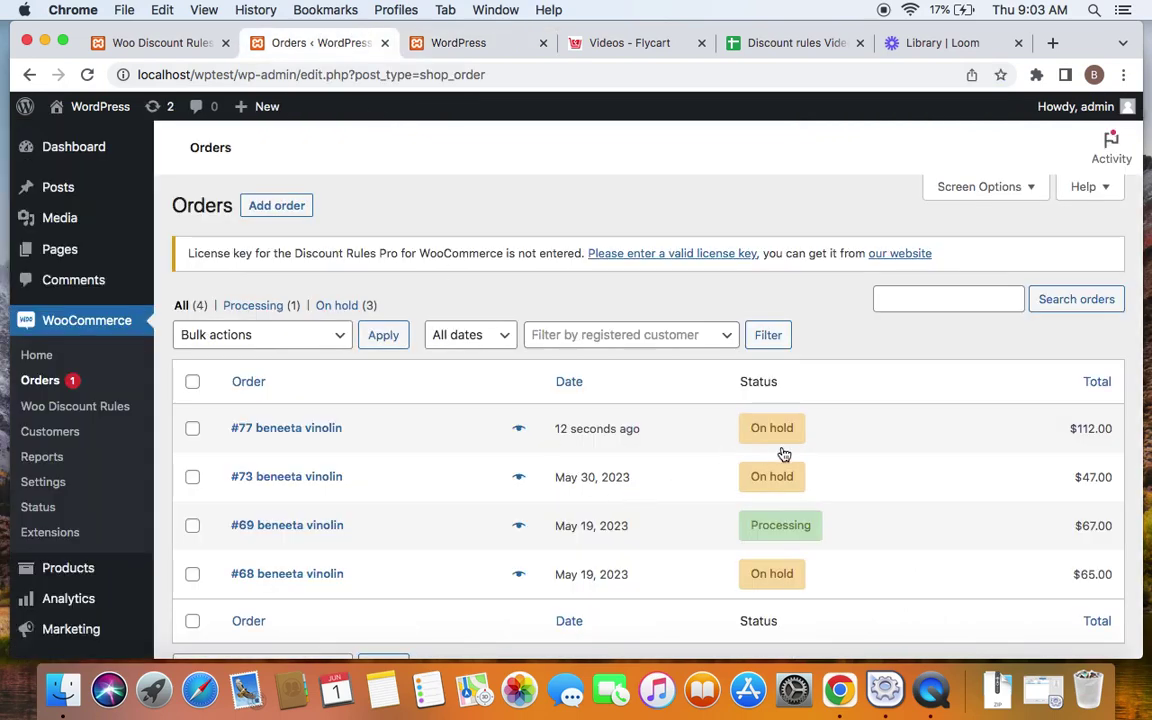
pyautogui.moveTo(1070, 428); pyautogui.dragTo(1120, 440)
pyautogui.click(1013, 401)
pyautogui.click(446, 45)
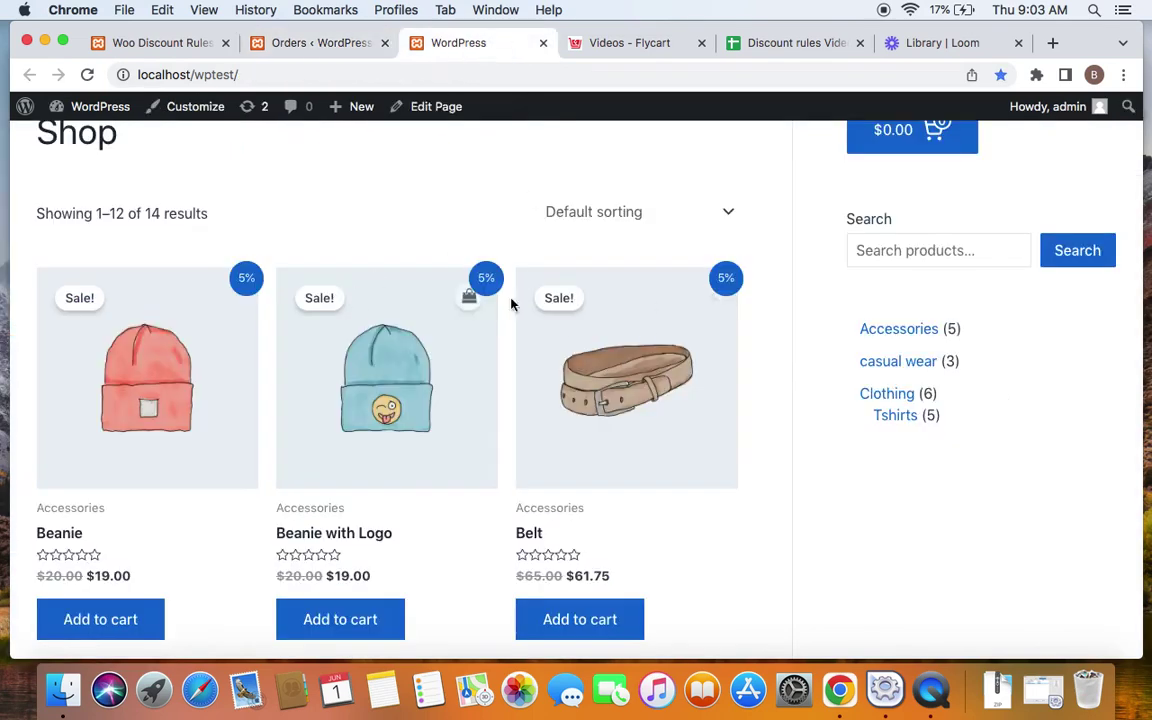
pyautogui.scroll(-4, 669, 458)
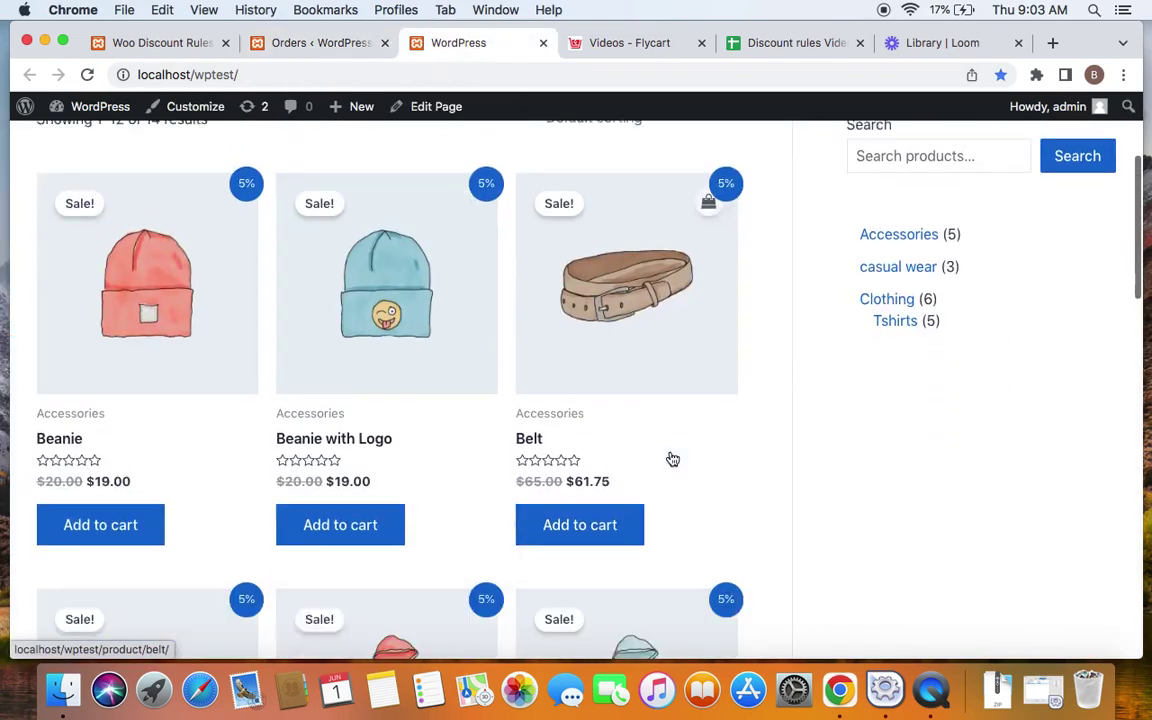
# Open the Belt product page and examine its discounted price.
pyautogui.click(635, 315)
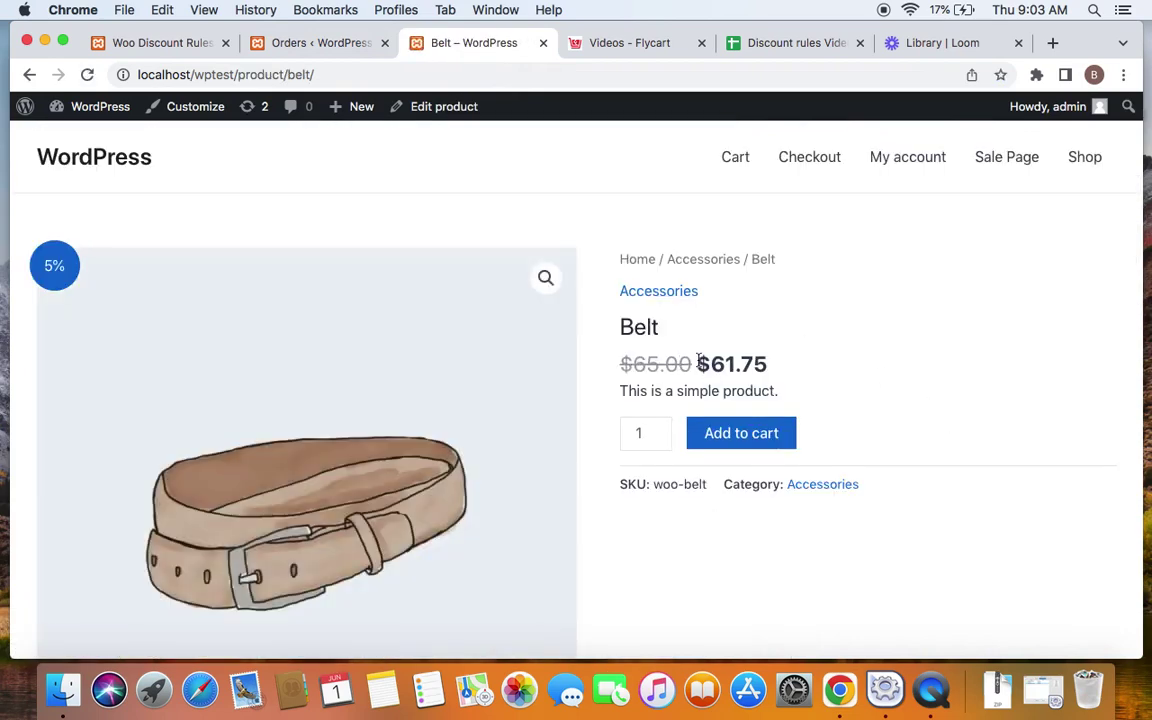
pyautogui.moveTo(697, 359); pyautogui.dragTo(787, 357)
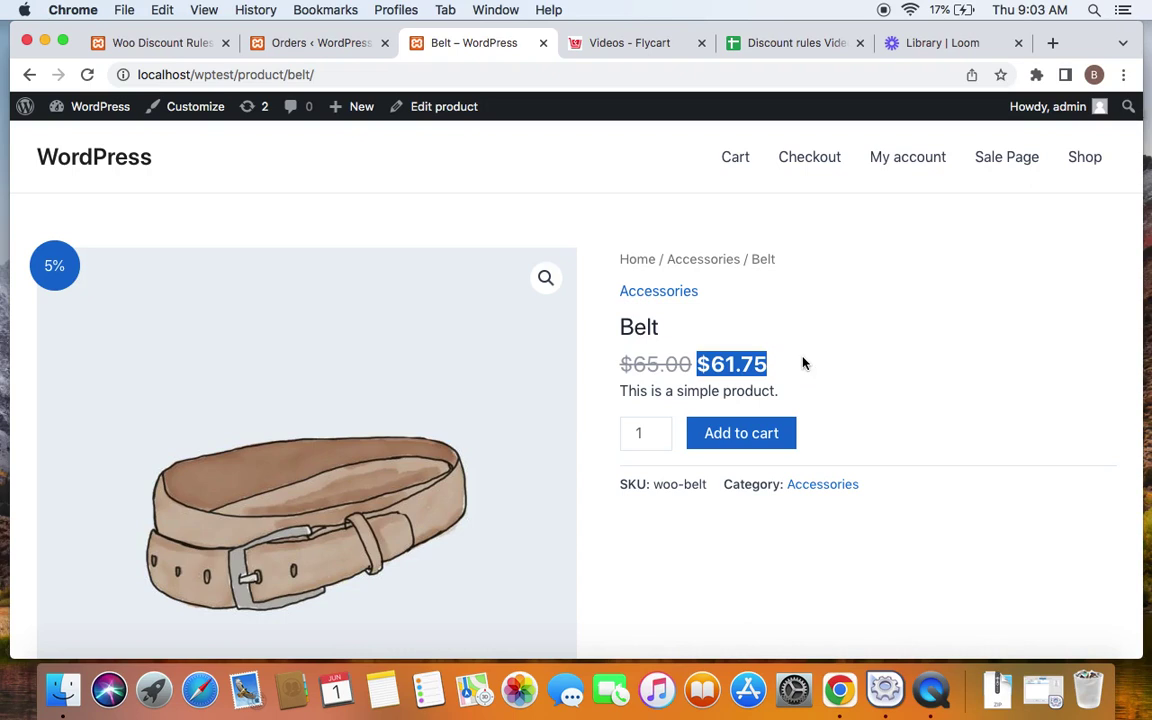
pyautogui.click(802, 360)
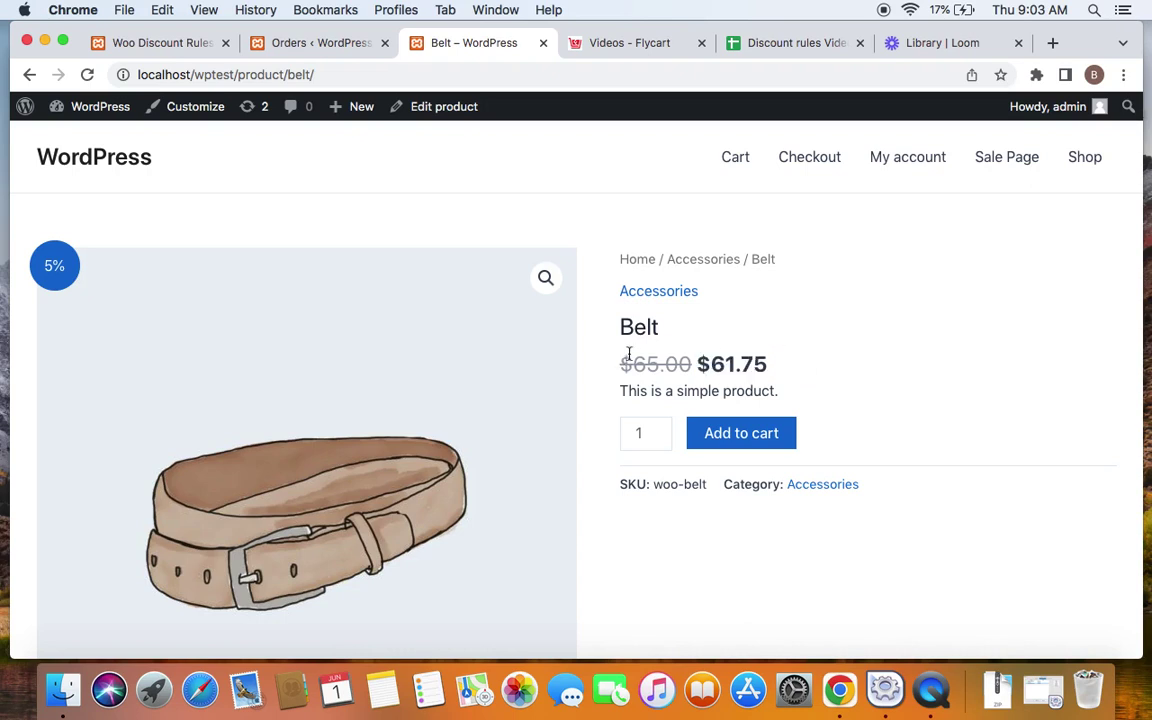
# Add one Belt to the cart and review its discounted price and totals in the cart.
pyautogui.click(767, 434)
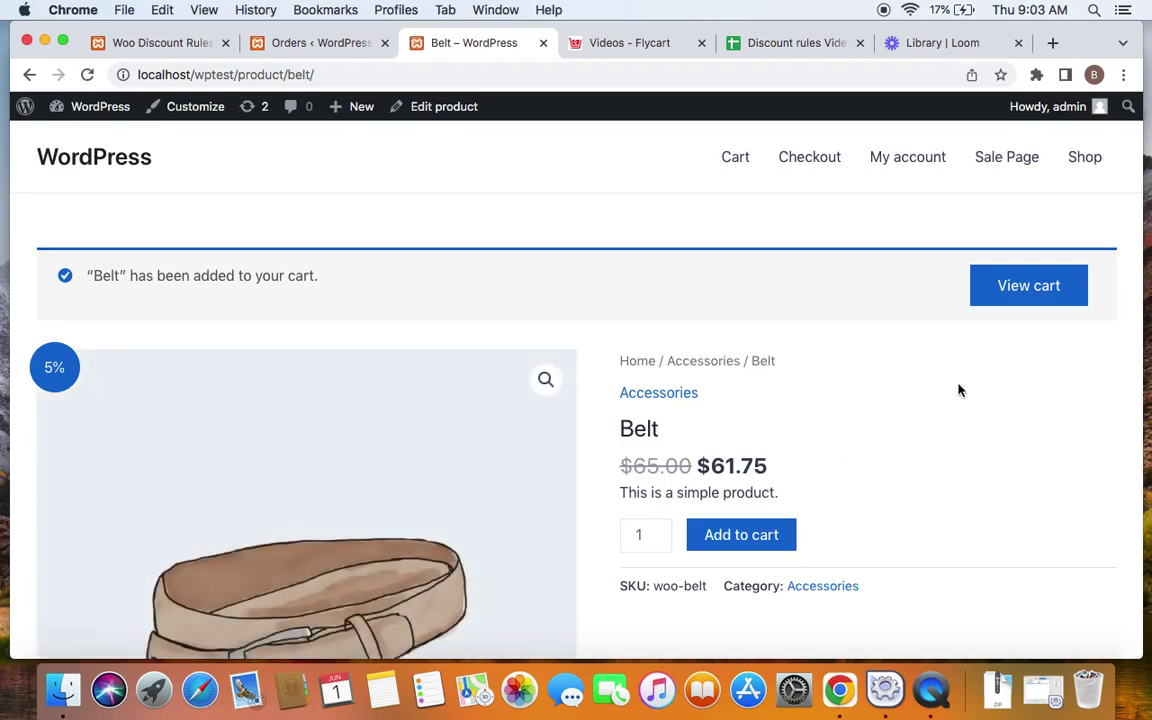
pyautogui.click(1032, 297)
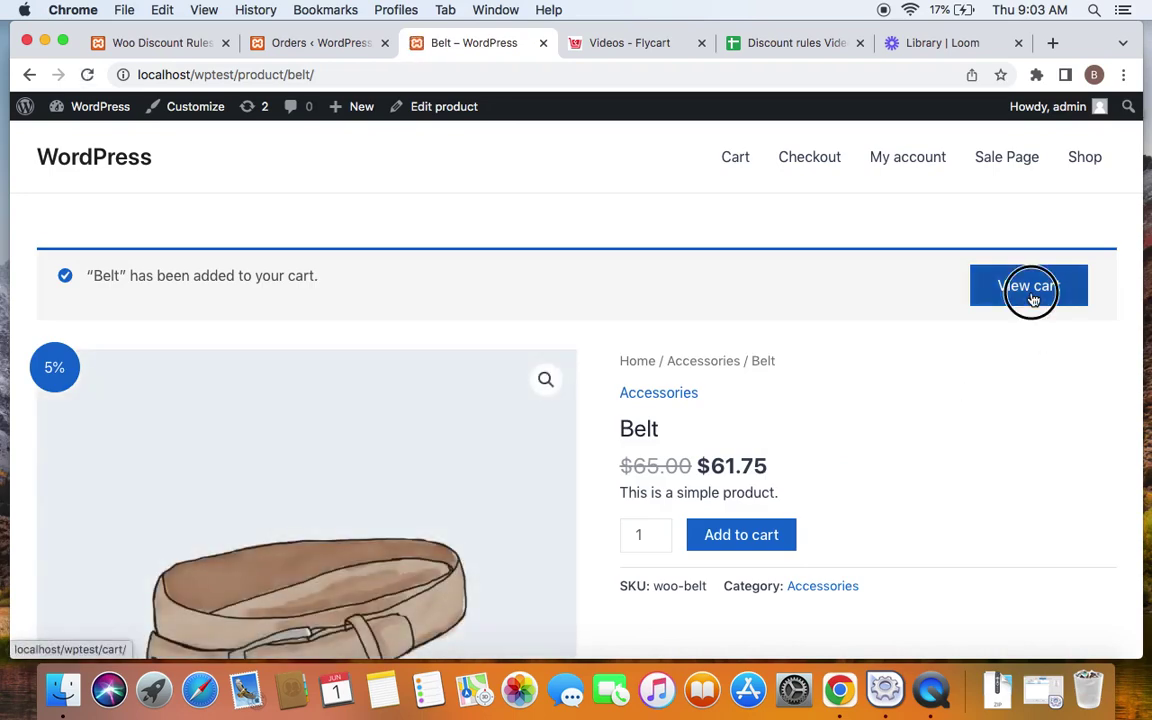
pyautogui.scroll(-3, 666, 429)
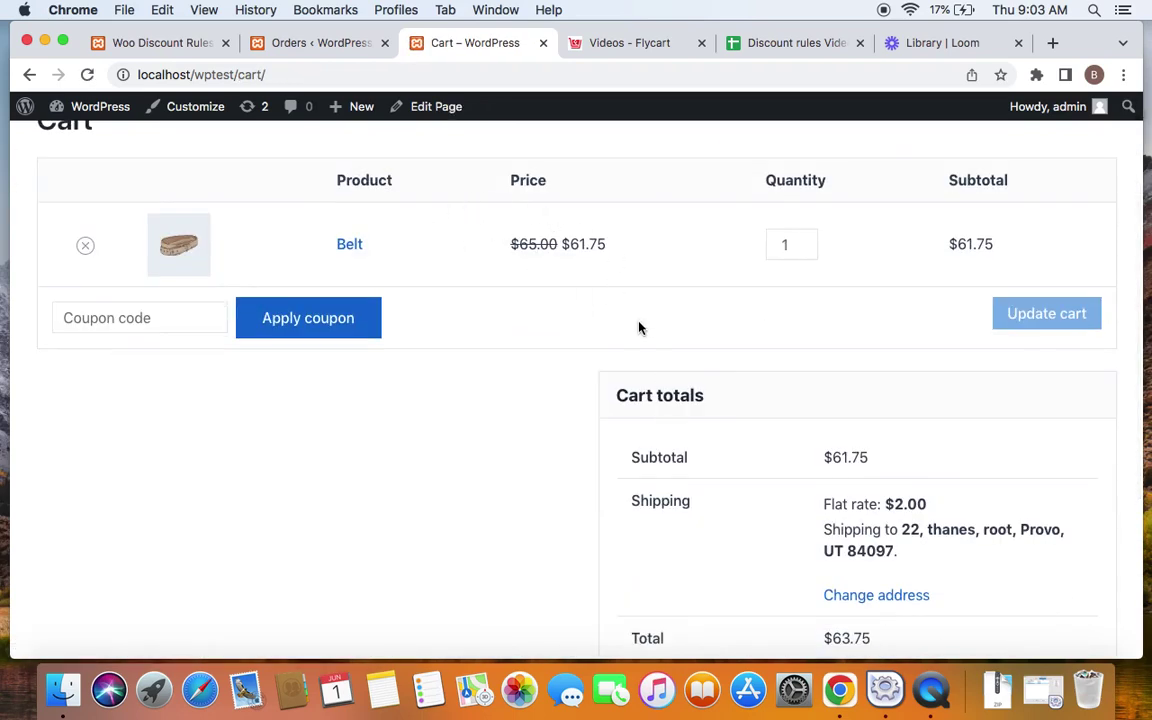
pyautogui.scroll(2, 640, 328)
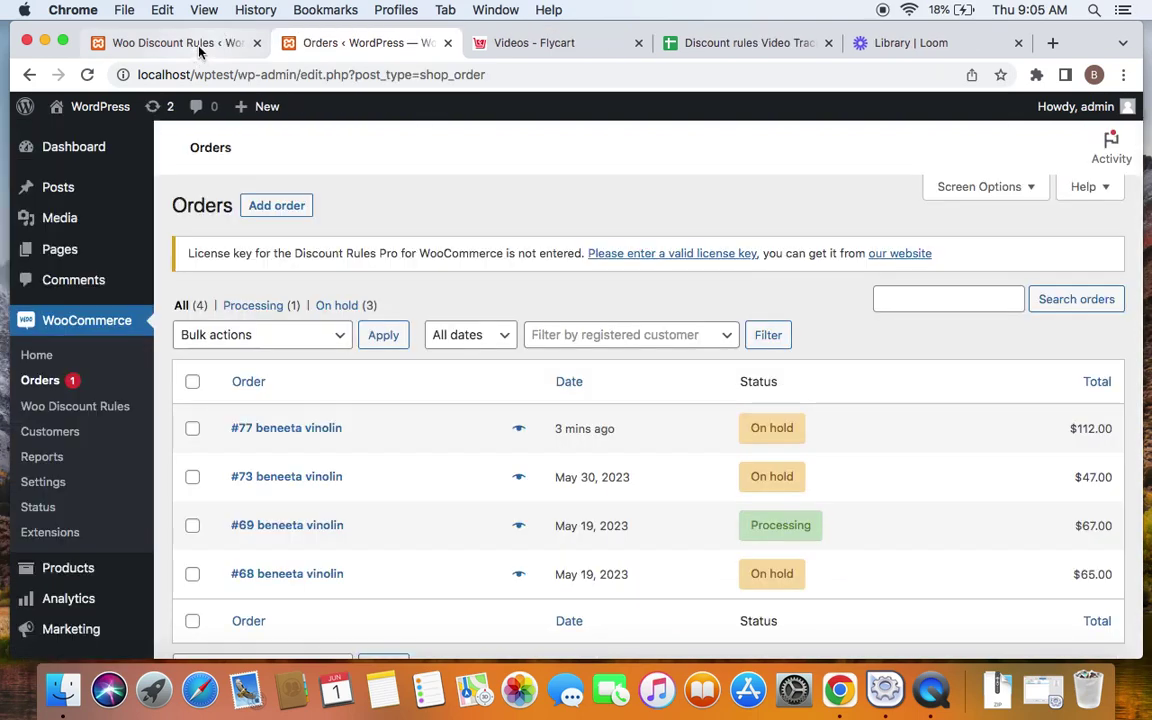
# Add a new discount rule titled "50% off on a sunglasses previous month" with the Product Adjustment discount type.
pyautogui.click(192, 43)
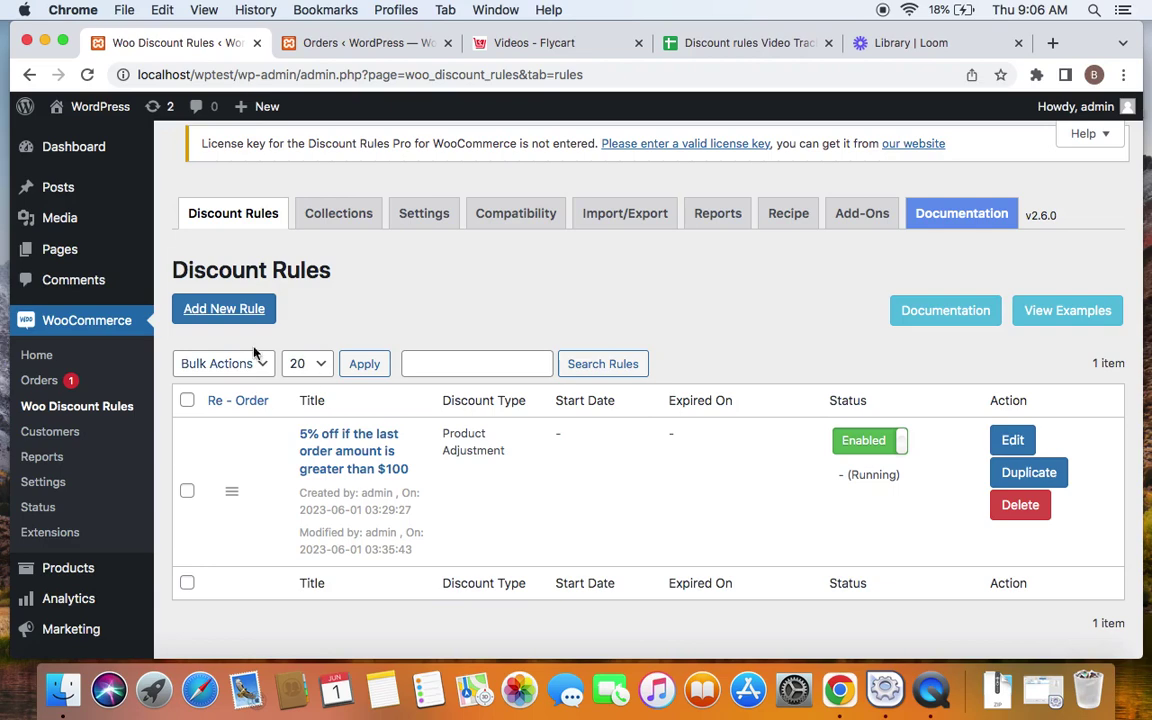
pyautogui.click(241, 311)
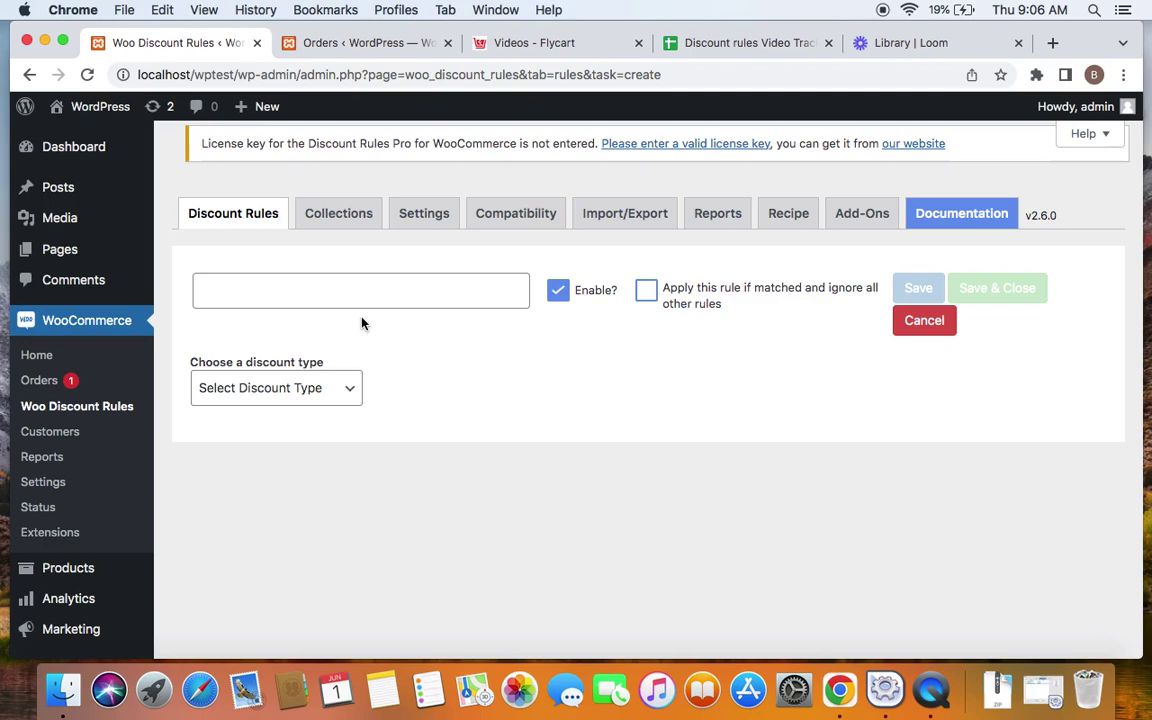
pyautogui.click(283, 298)
pyautogui.write('50% off on a')
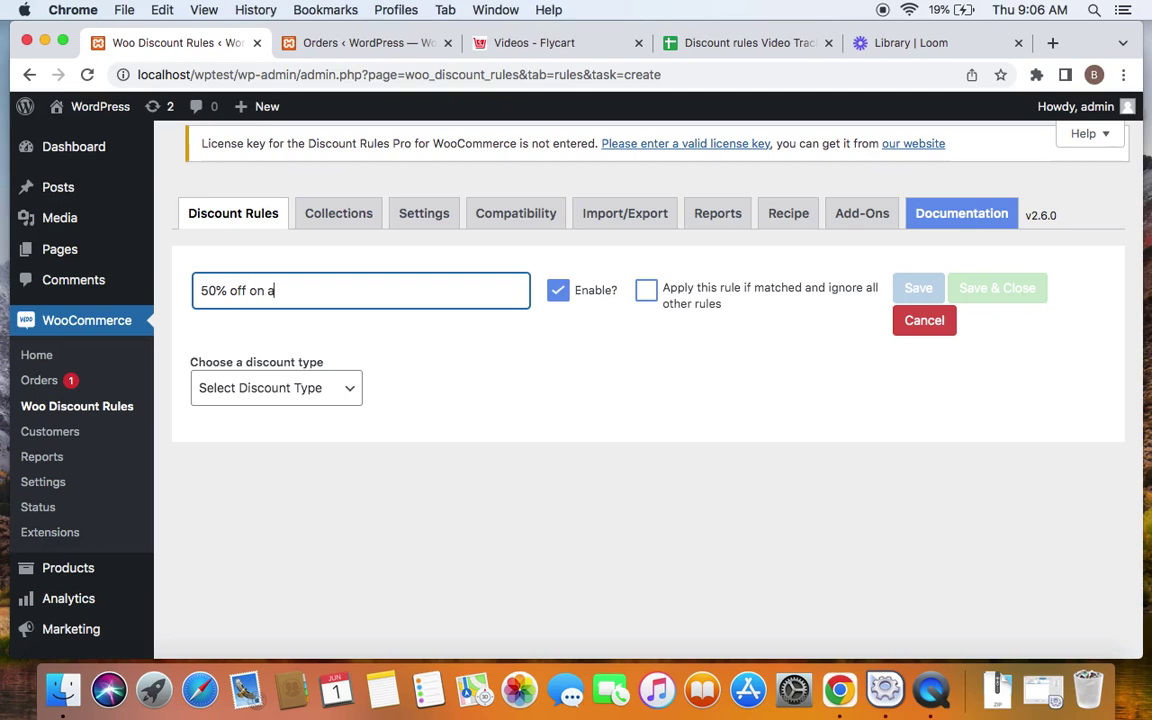
pyautogui.write(' sunglasses pre')
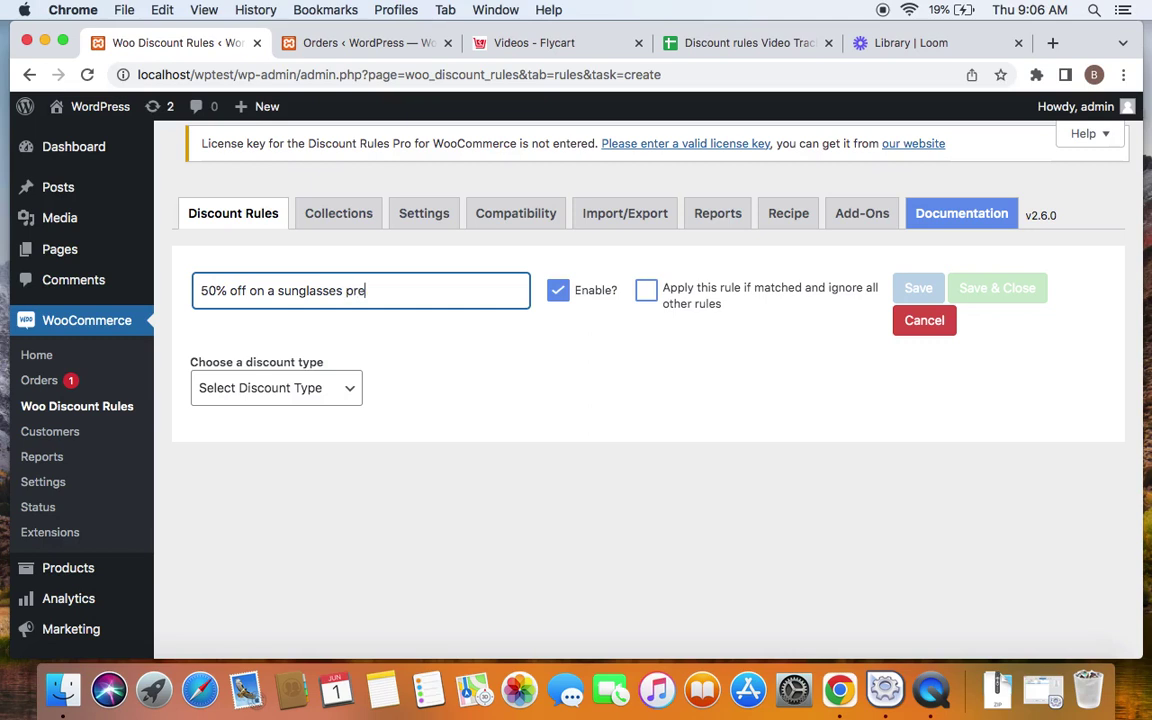
pyautogui.write('ious month')
pyautogui.click(353, 393)
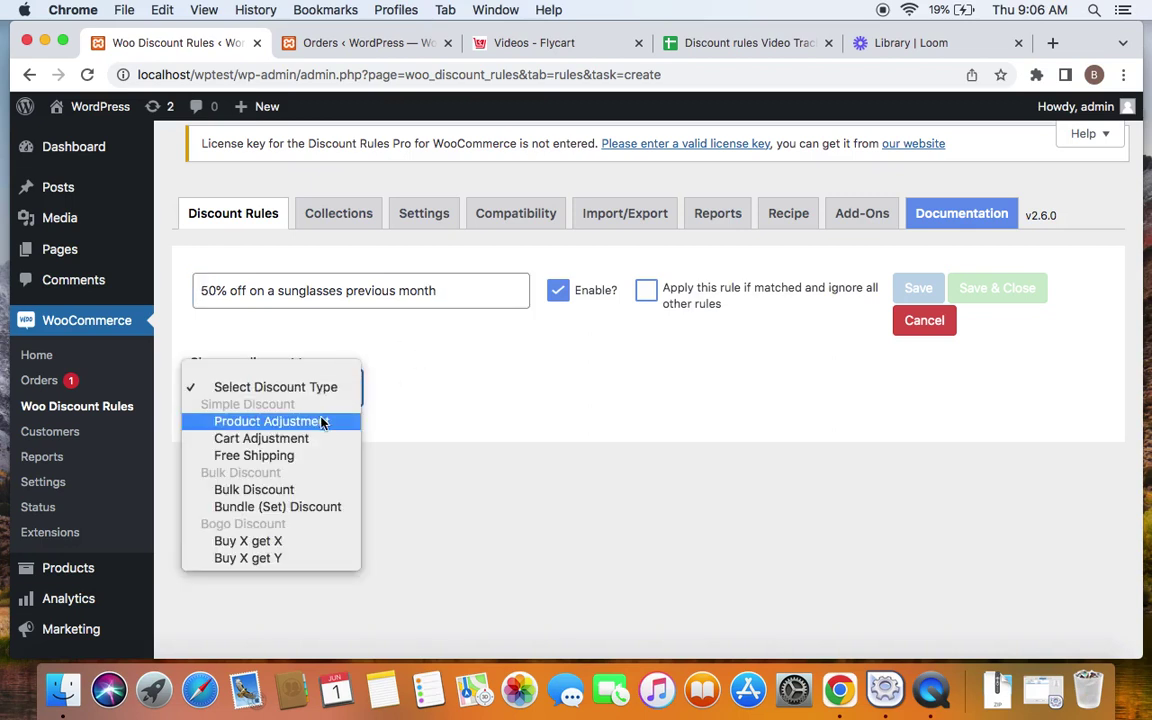
pyautogui.click(322, 423)
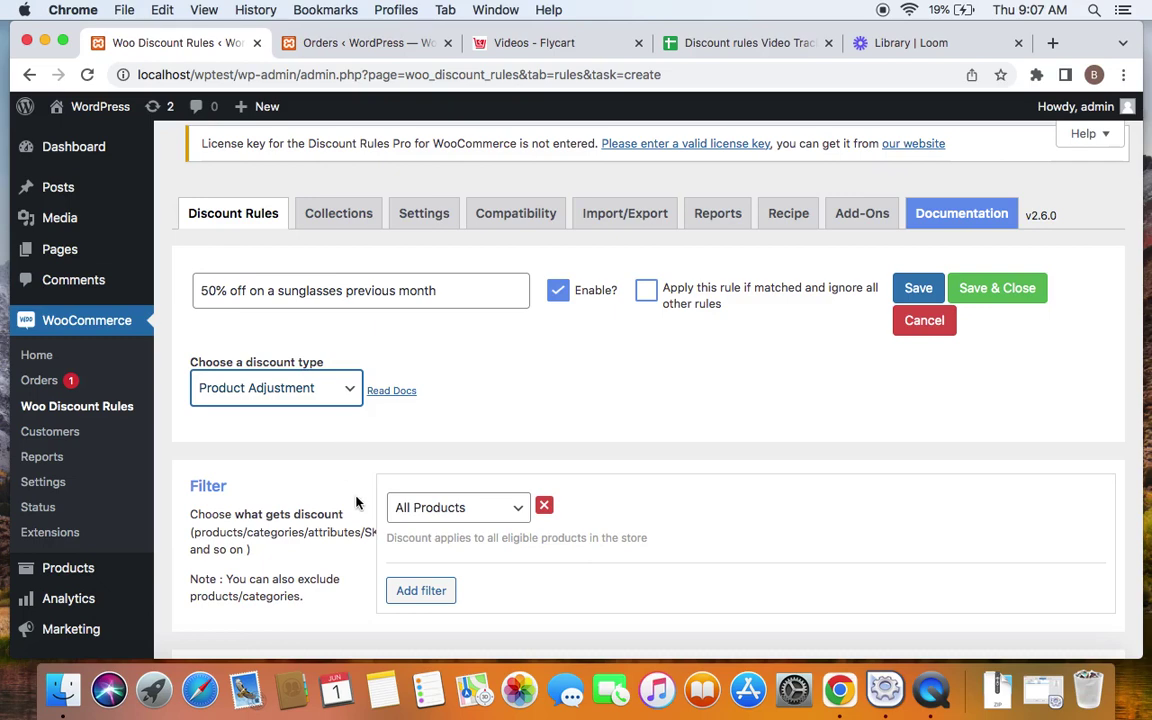
# Restrict the new rule's filter to specific Products in list, selecting Sunglasses.
pyautogui.click(507, 506)
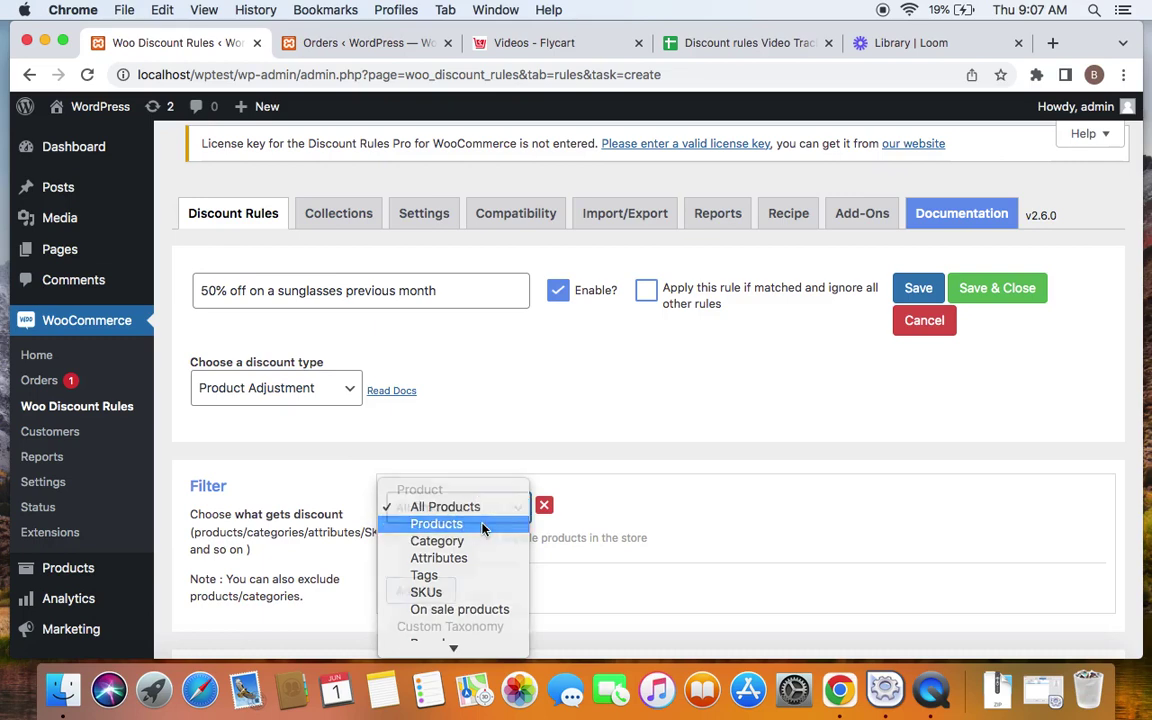
pyautogui.click(483, 524)
pyautogui.write('s')
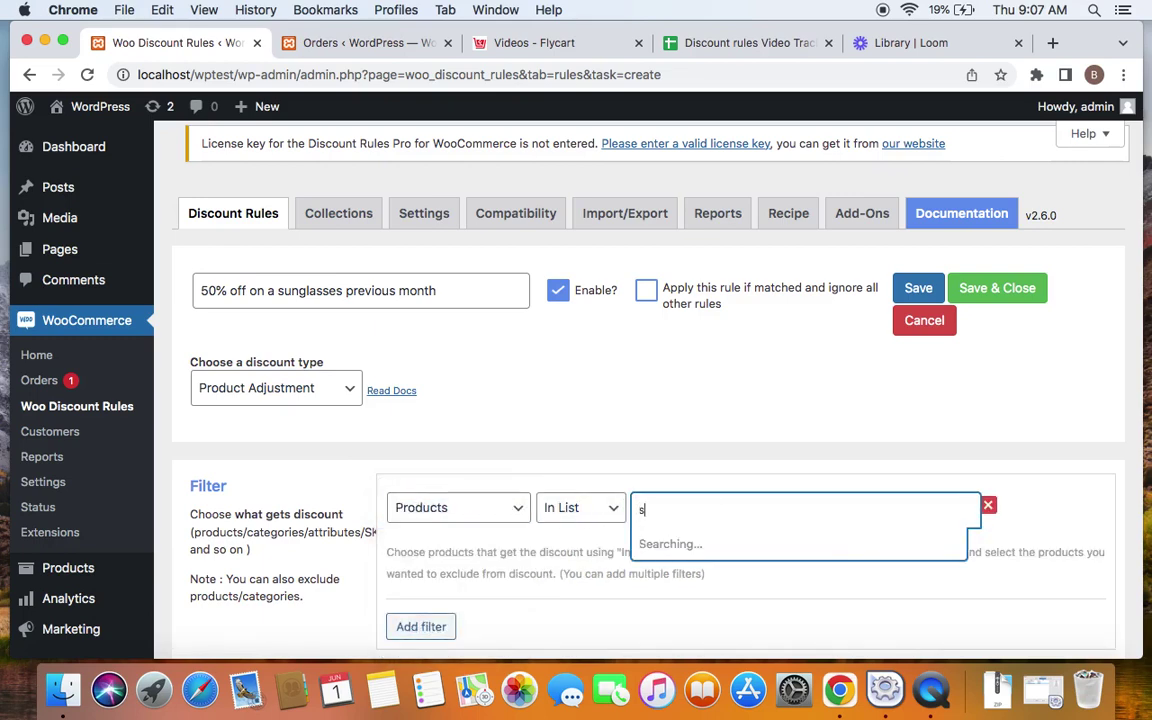
pyautogui.write('ung')
pyautogui.click(722, 539)
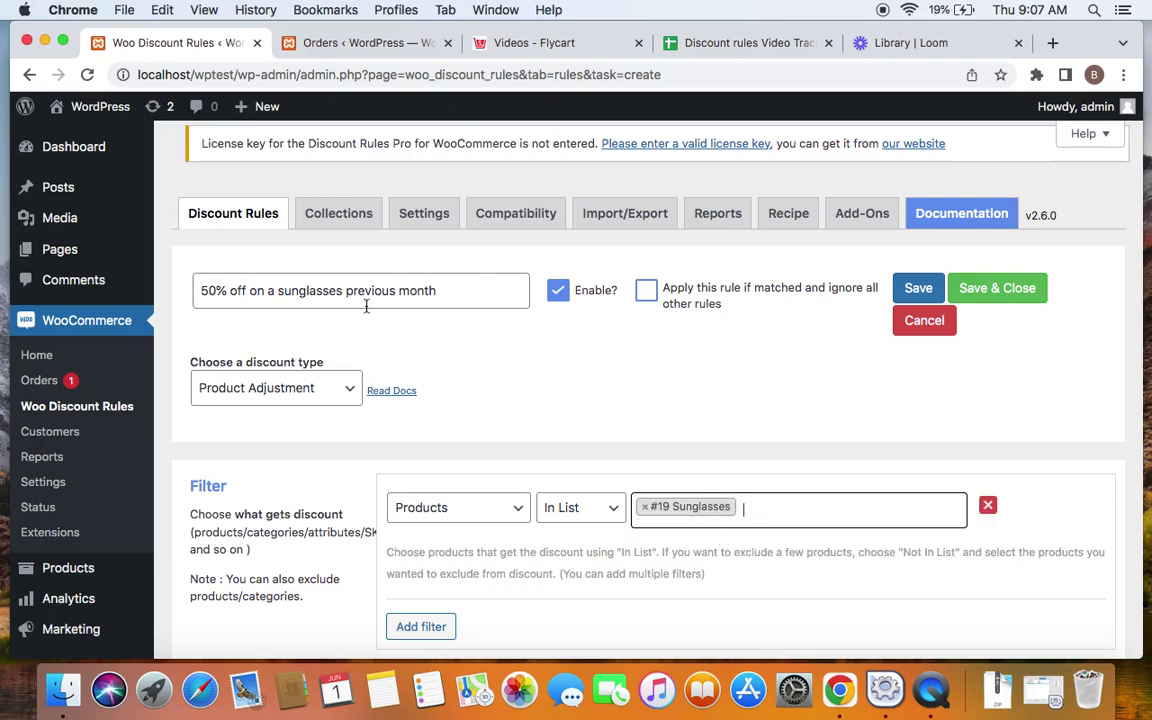
# Set the rule's percentage discount value to 50.
pyautogui.scroll(-3, 592, 507)
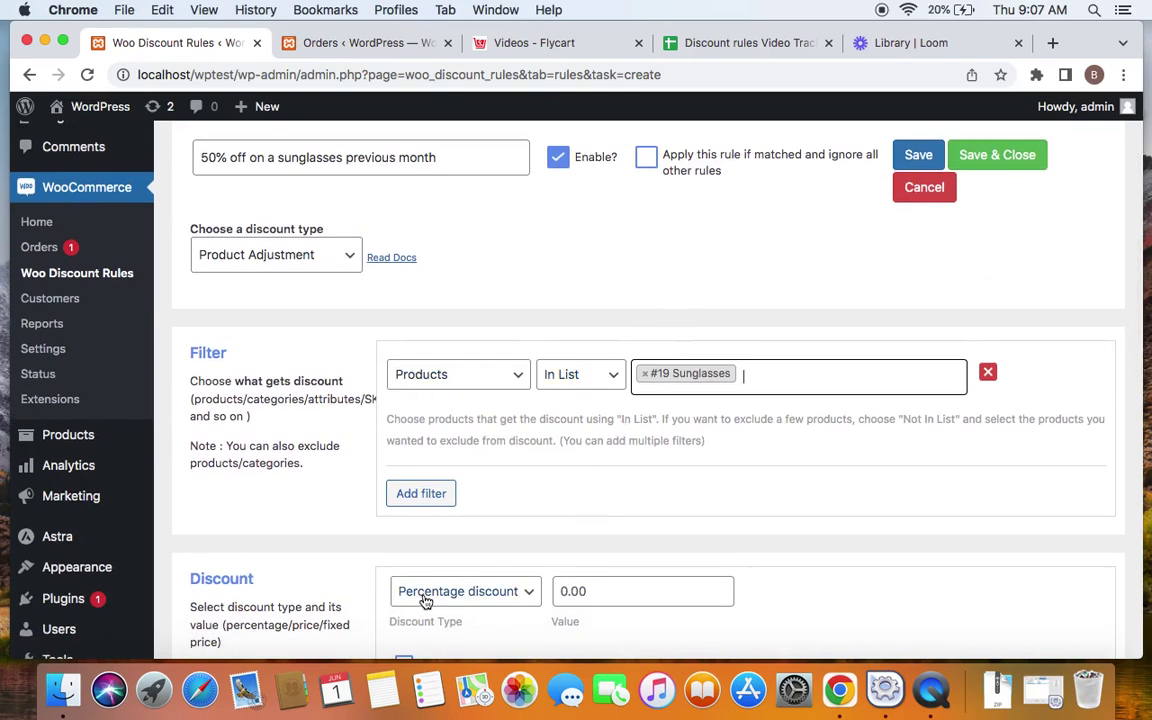
pyautogui.doubleClick(576, 598)
pyautogui.write('5')
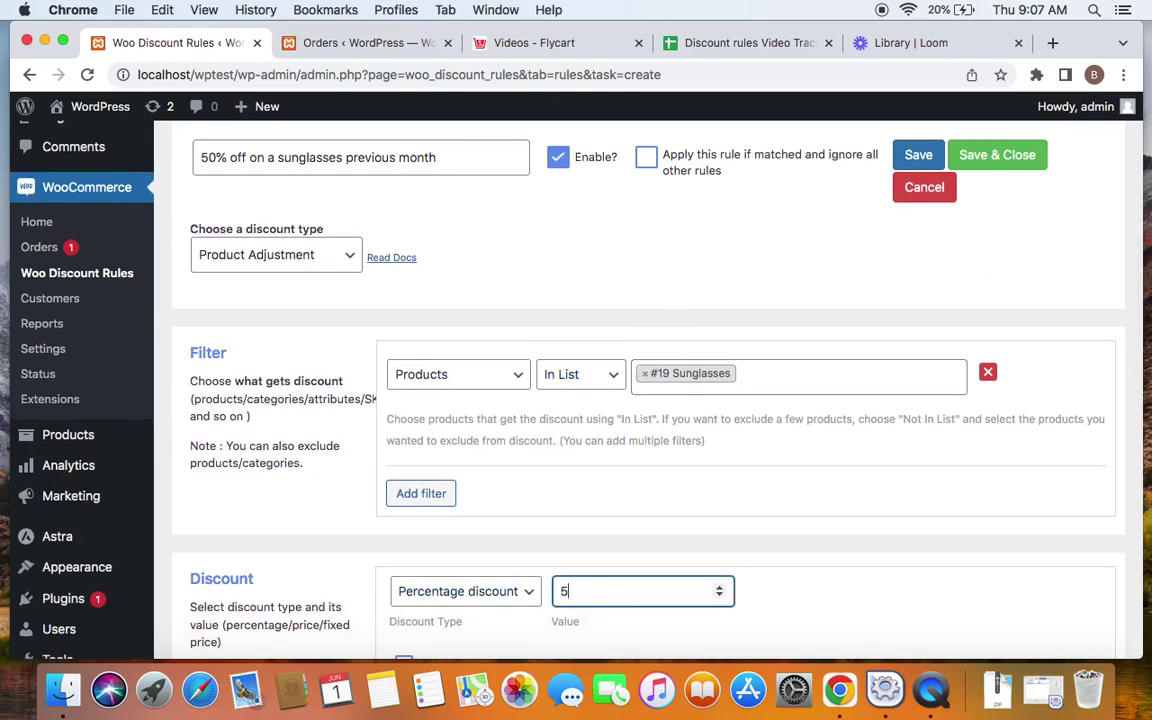
pyautogui.write('0')
pyautogui.click(828, 594)
# Add a condition of type "Number of orders made with following products" to the rule.
pyautogui.scroll(-5, 828, 594)
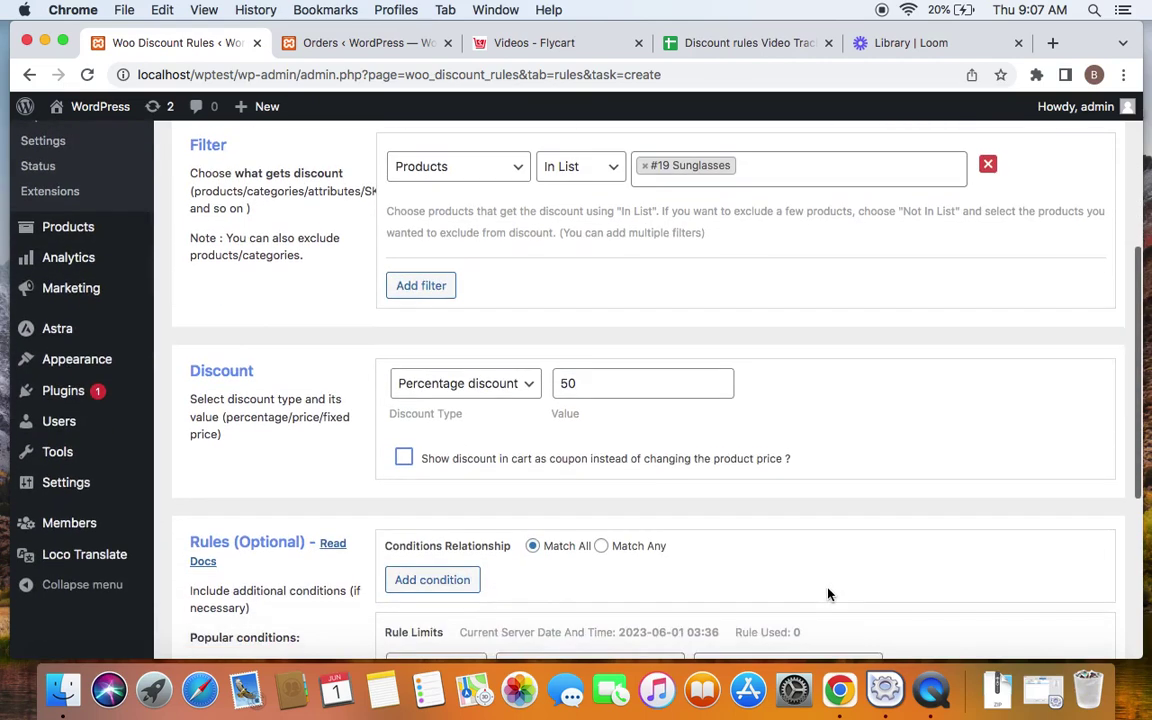
pyautogui.scroll(-2, 828, 594)
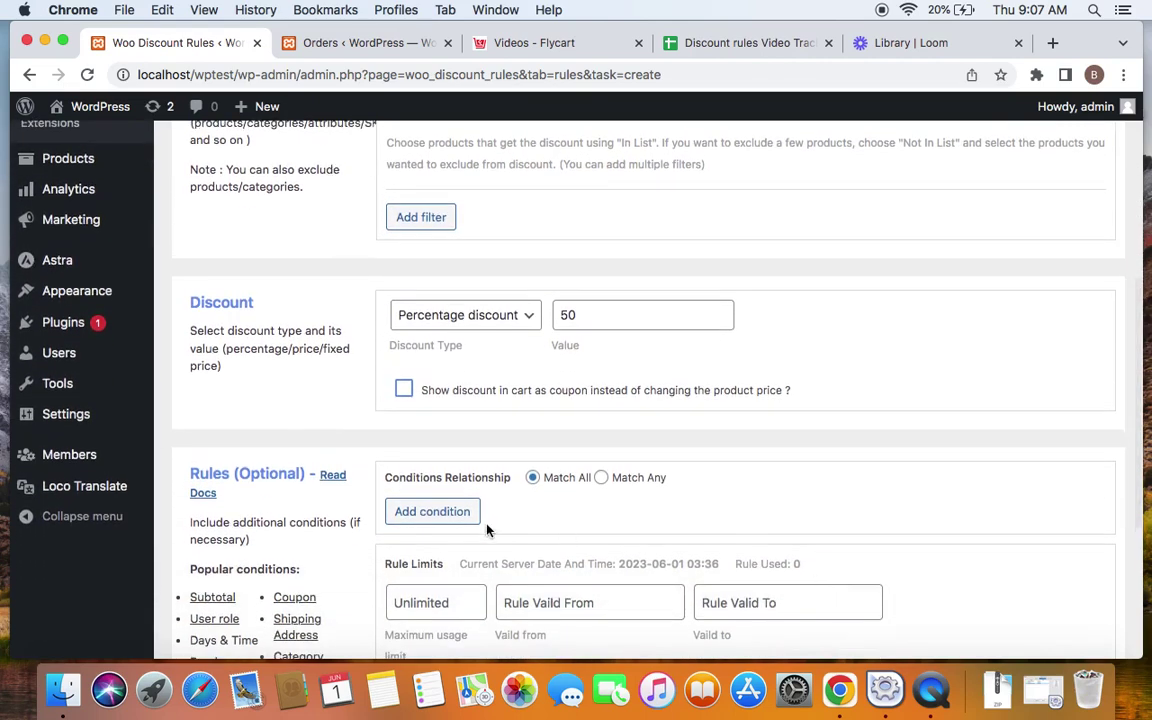
pyautogui.click(460, 520)
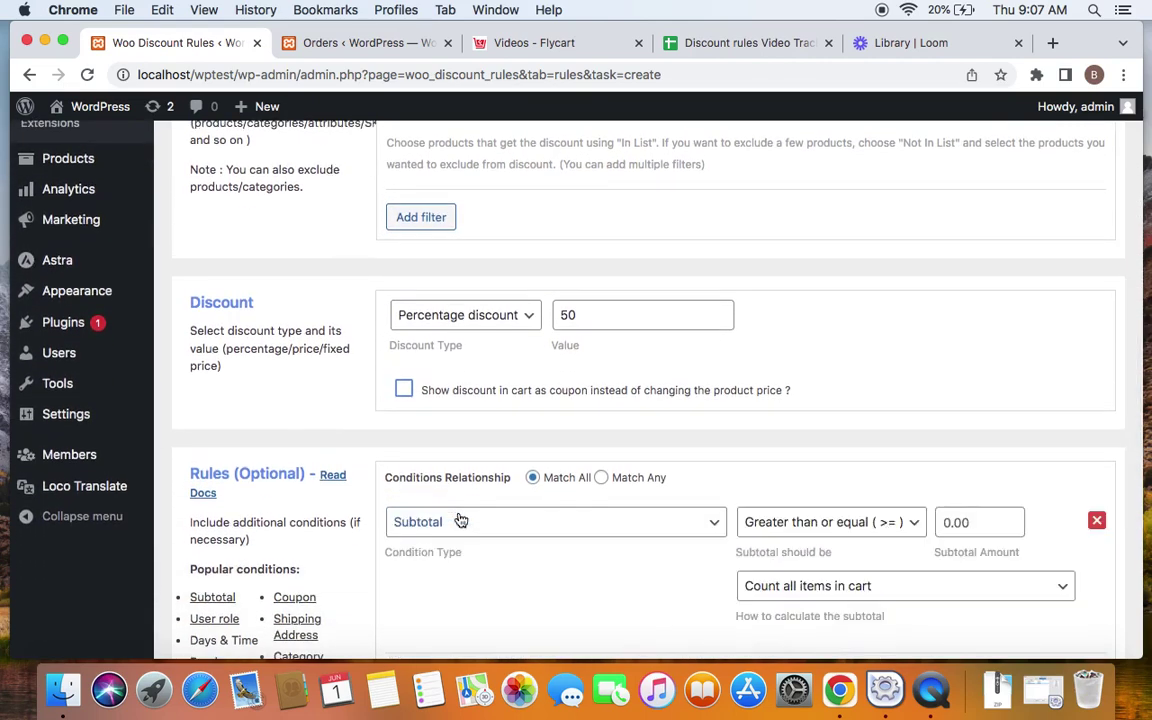
pyautogui.click(614, 522)
pyautogui.scroll(-6, 592, 556)
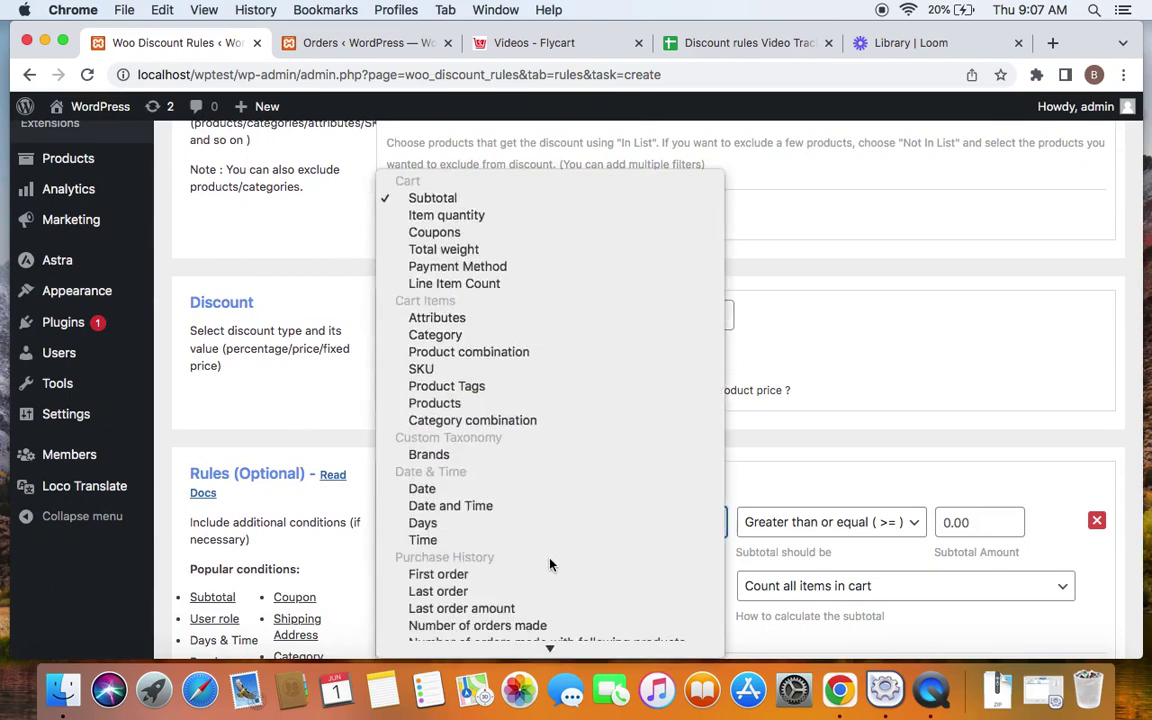
pyautogui.scroll(-3, 543, 558)
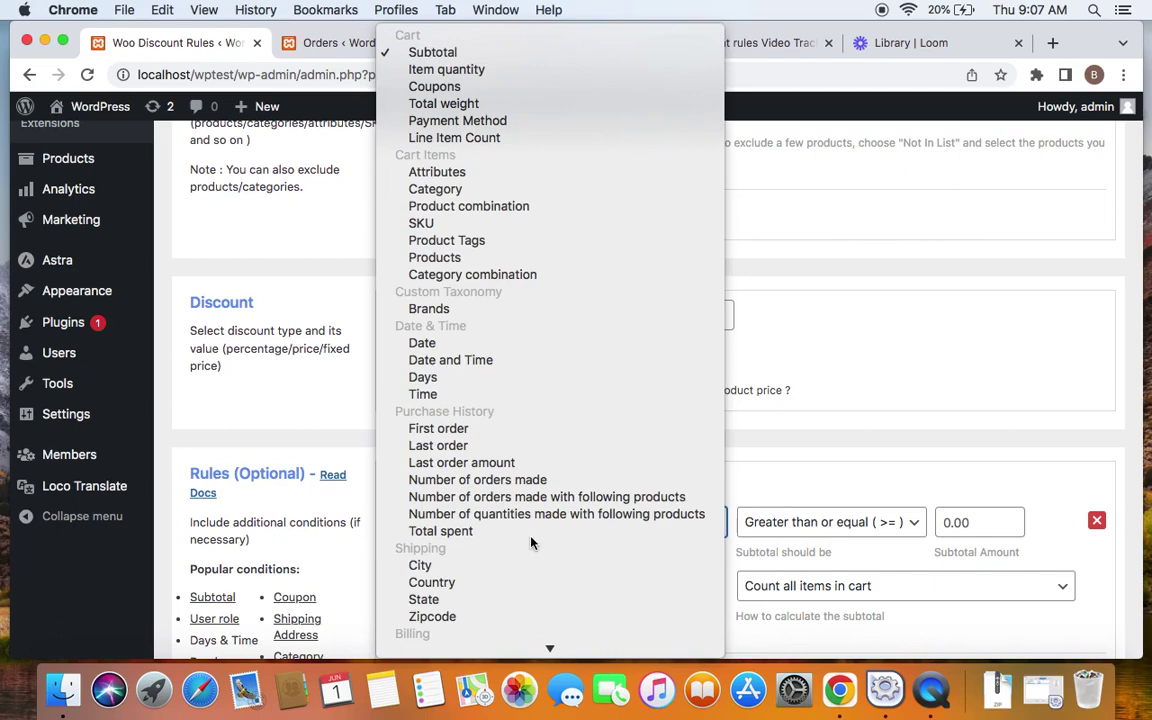
pyautogui.click(483, 498)
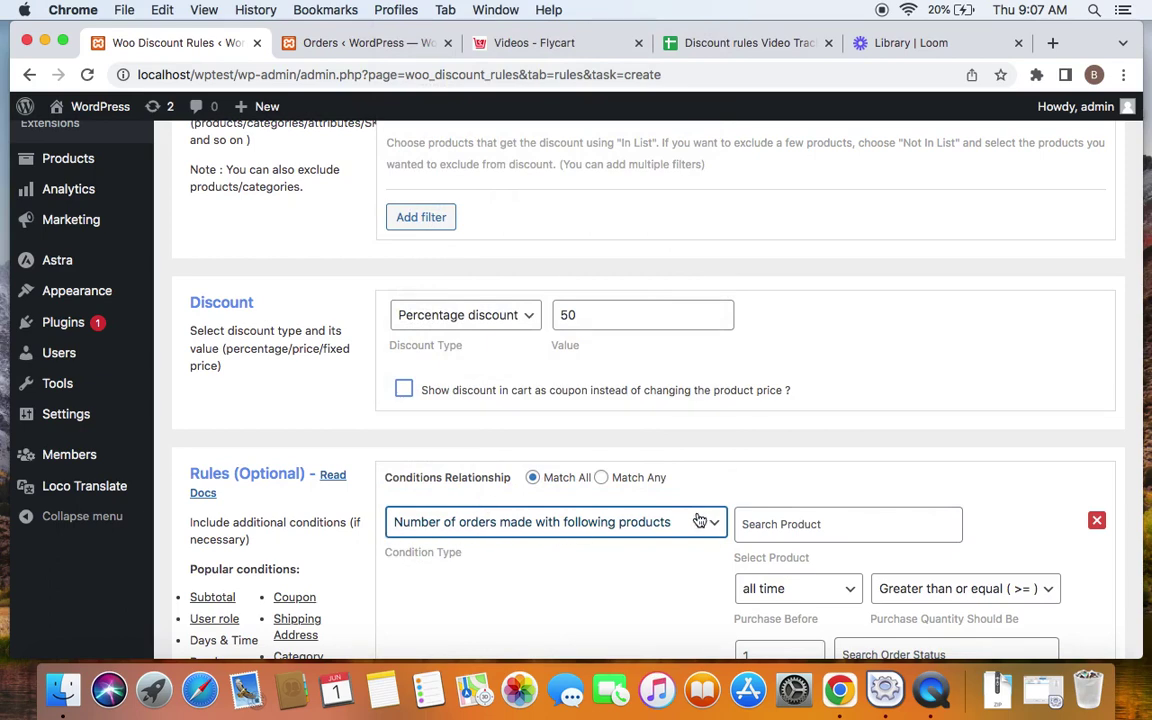
# Select Sunglasses as the product for the purchase history condition, and review the rule's title and filter.
pyautogui.click(812, 524)
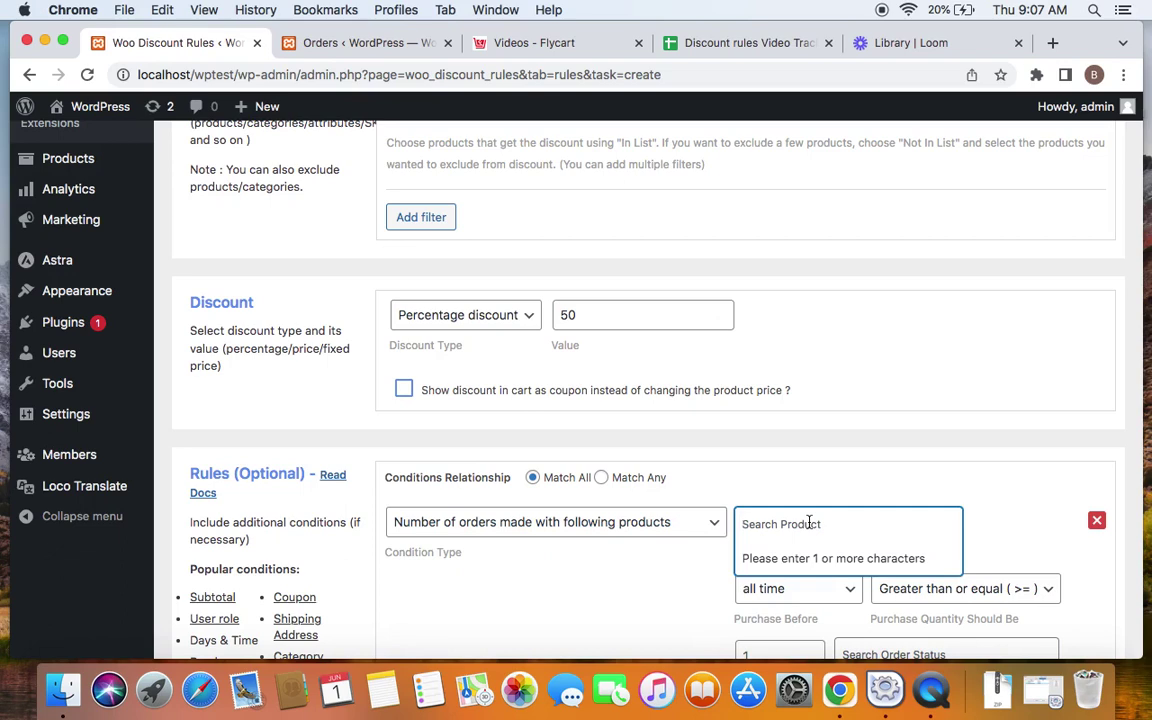
pyautogui.write('sung')
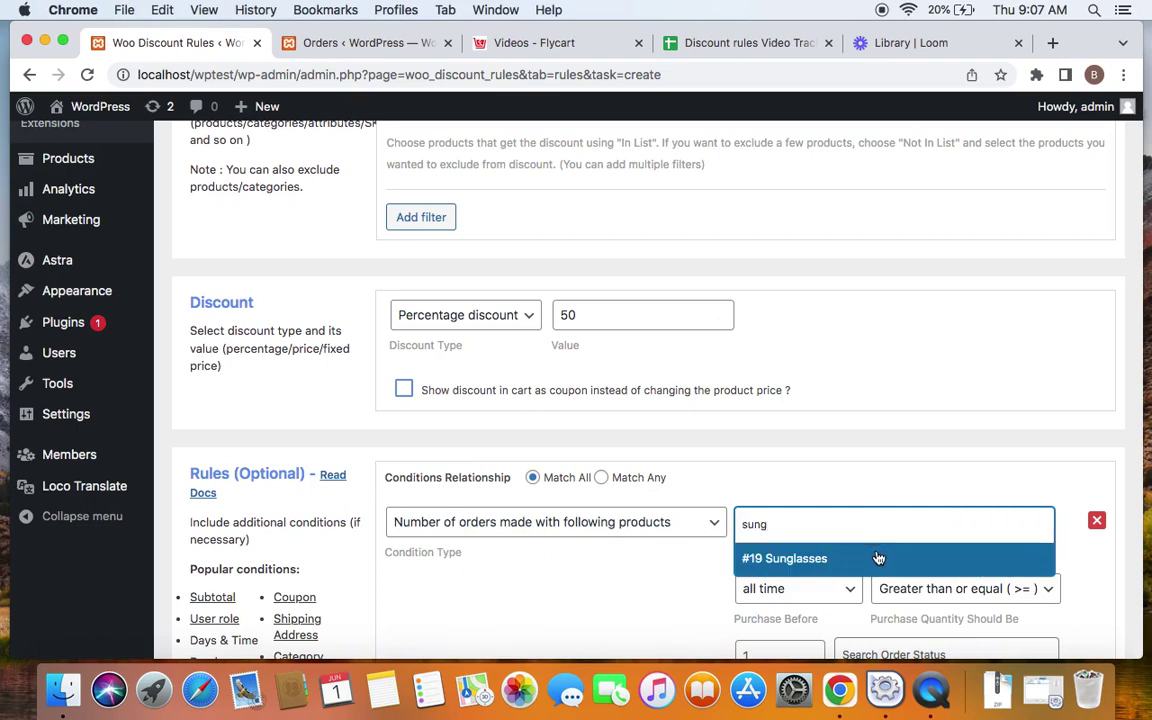
pyautogui.click(878, 558)
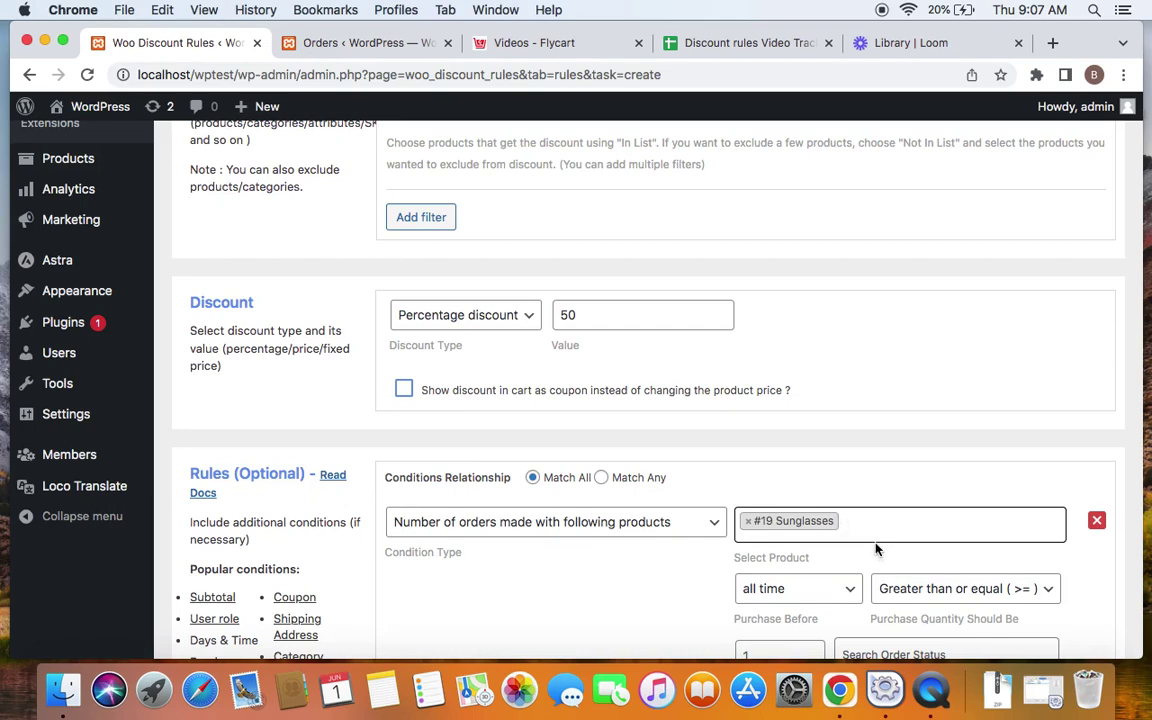
pyautogui.scroll(5, 859, 432)
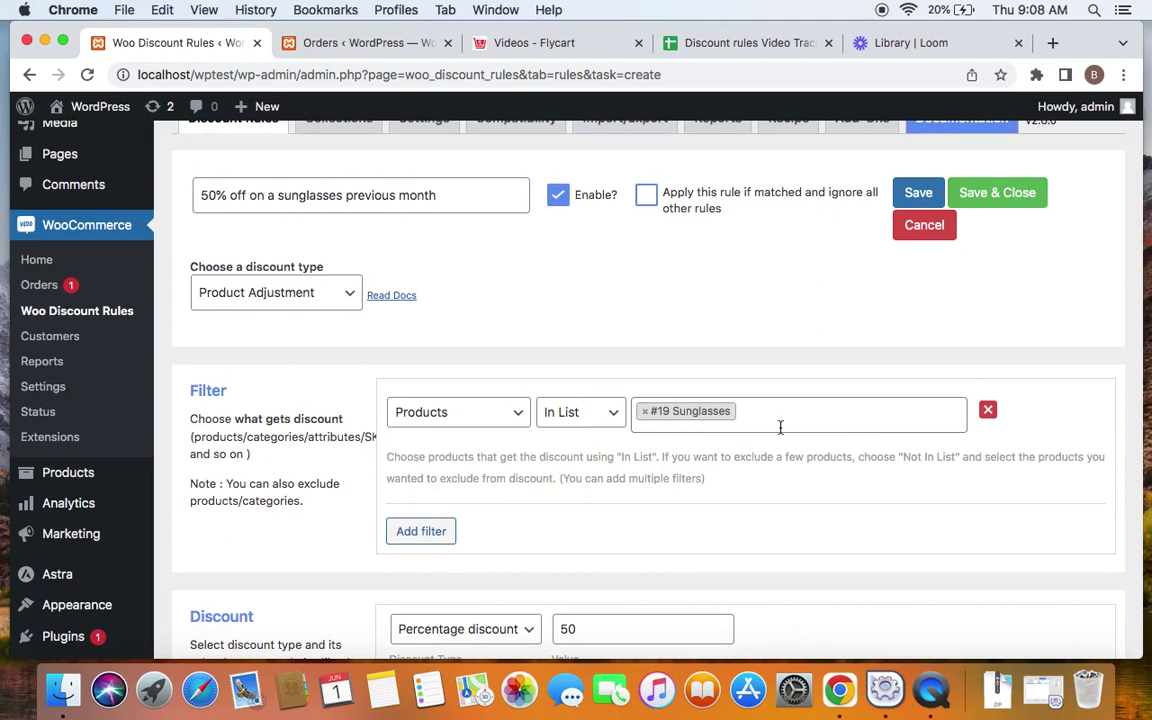
# Set the condition's Purchase Before period to 1 month.
pyautogui.scroll(-8, 780, 427)
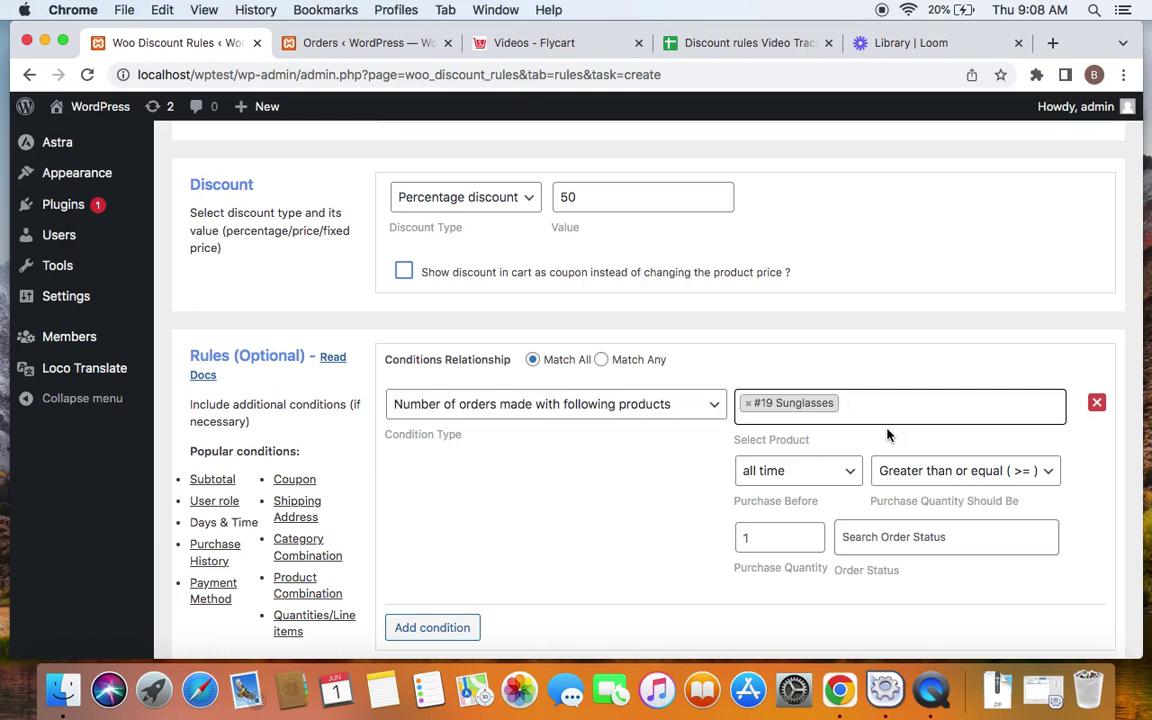
pyautogui.click(787, 472)
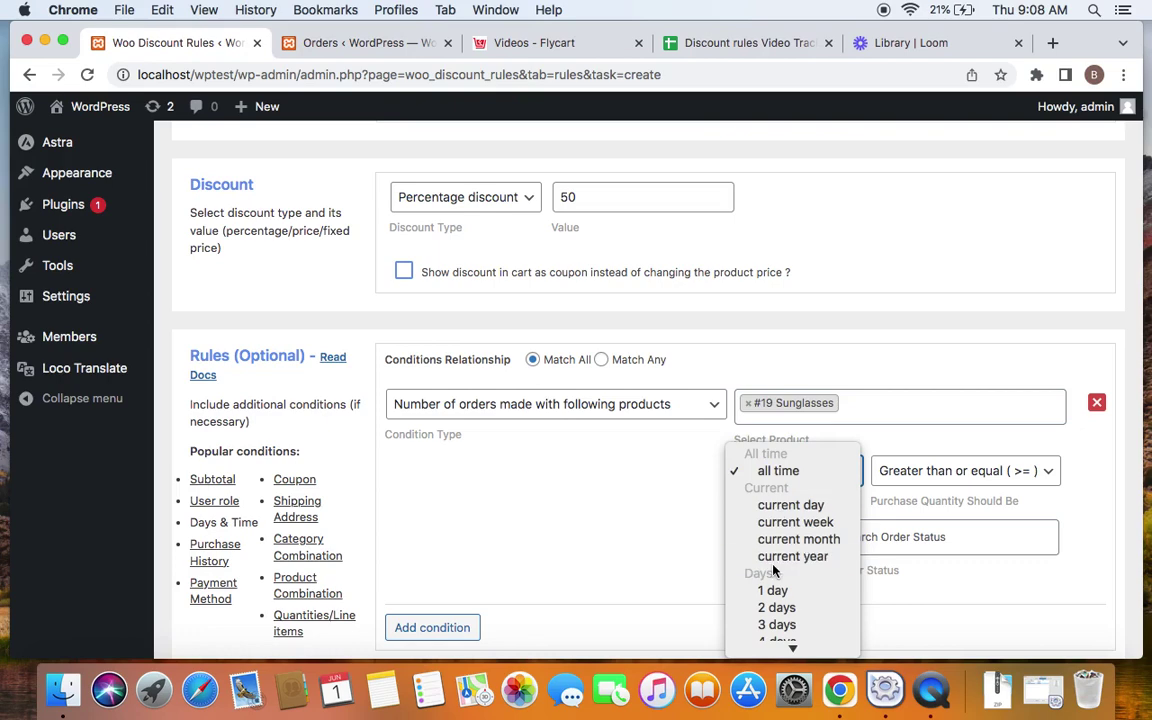
pyautogui.scroll(-5, 779, 510)
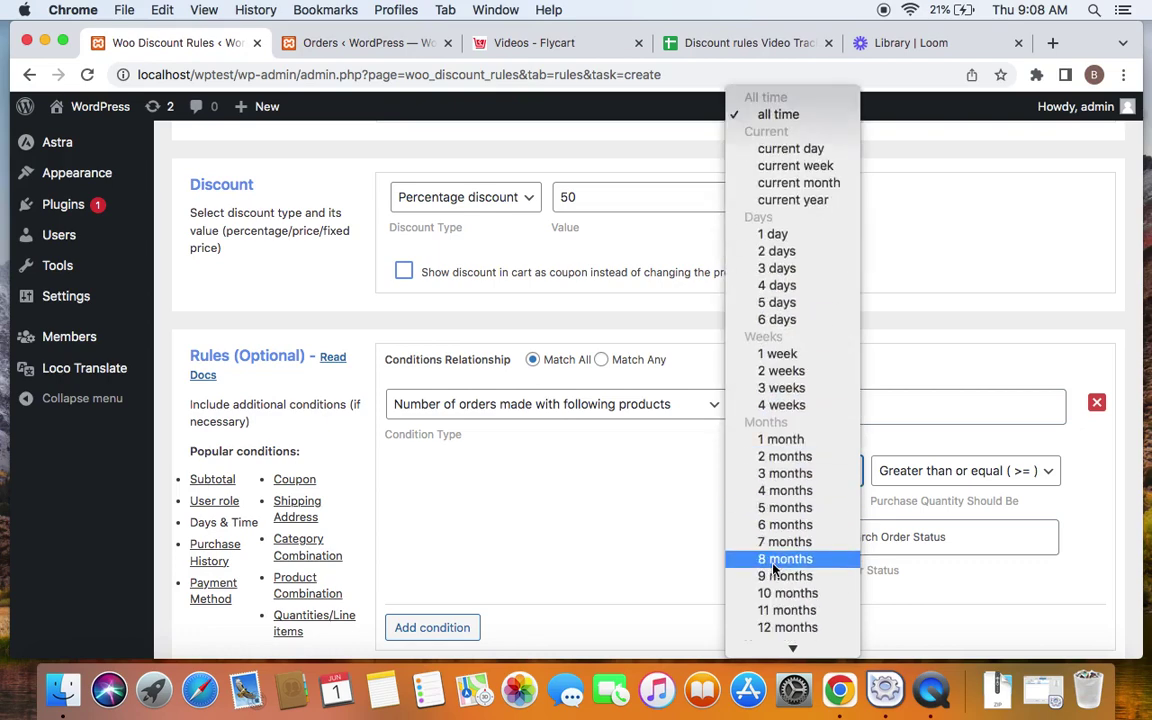
pyautogui.click(770, 440)
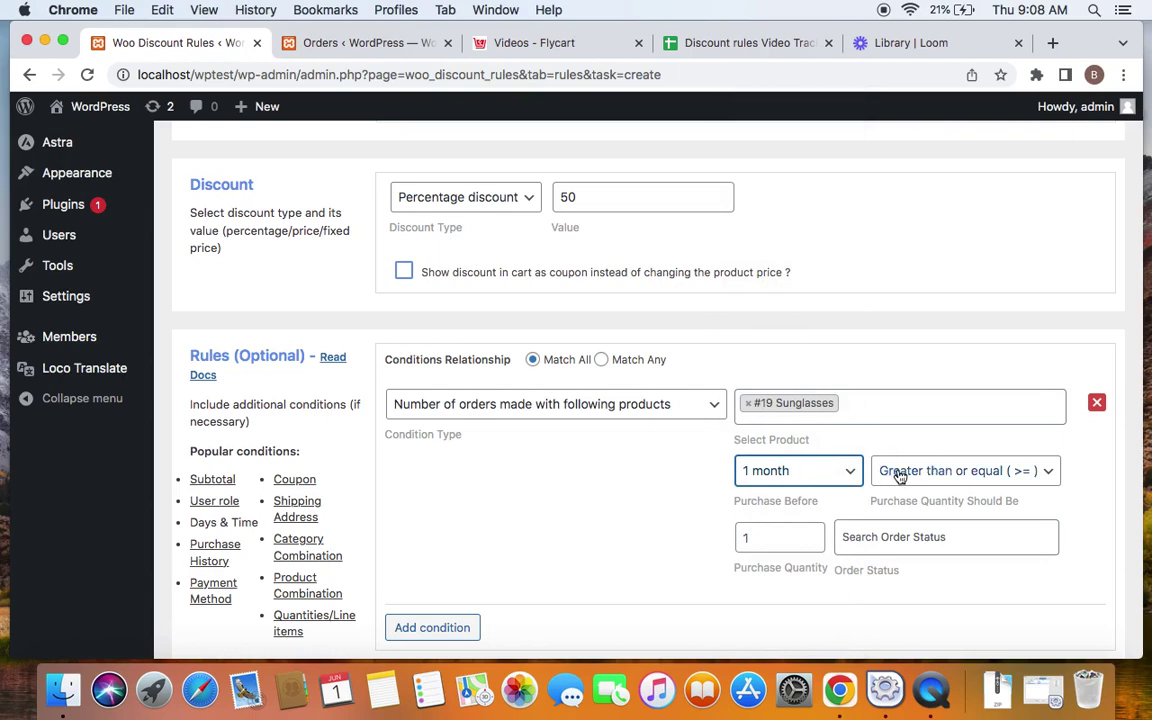
# Set the condition's order statuses to On hold, Processing and Completed.
pyautogui.click(787, 537)
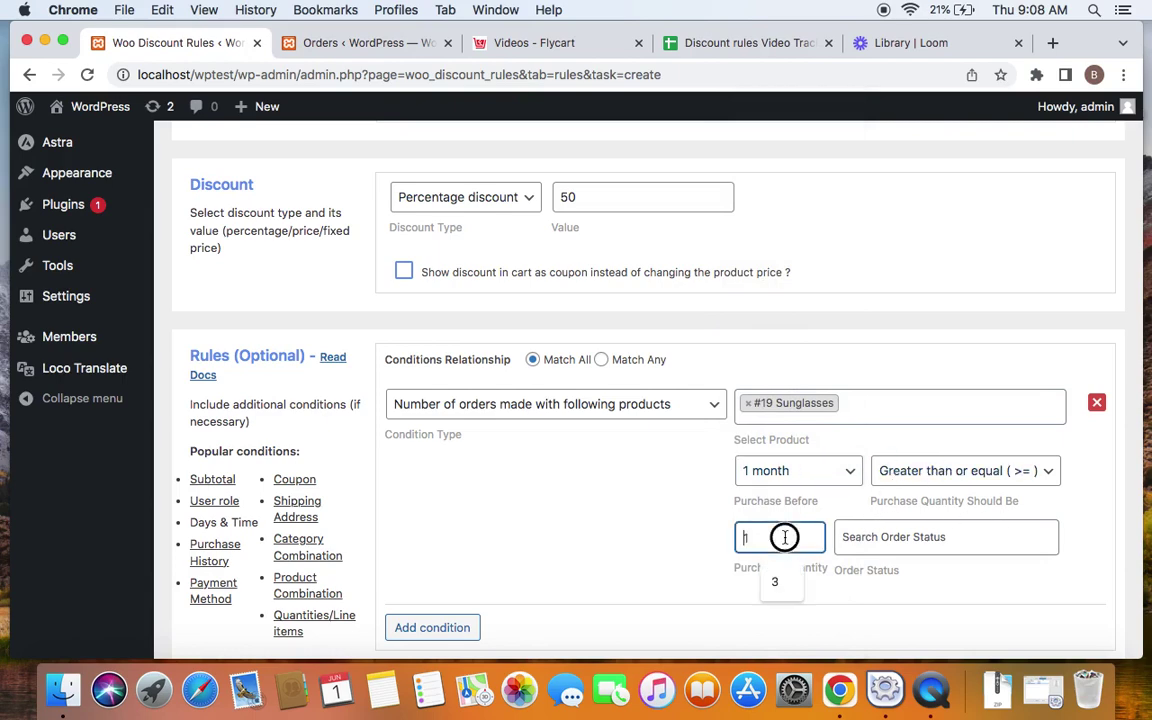
pyautogui.click(871, 550)
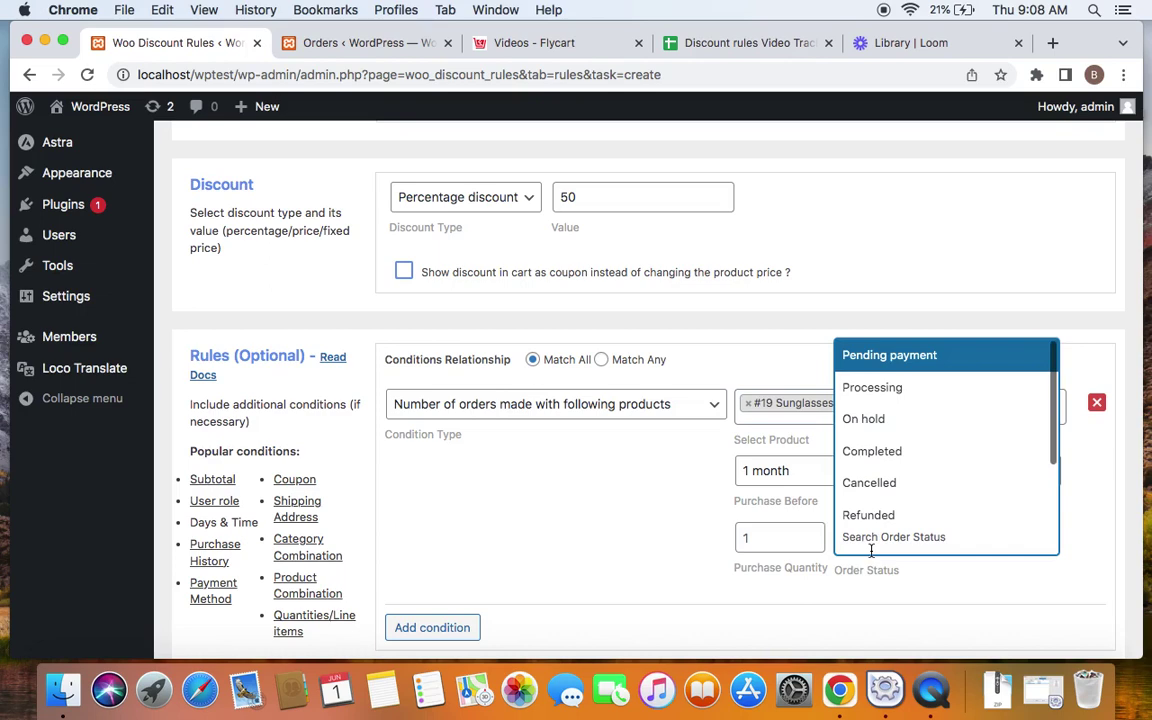
pyautogui.click(866, 419)
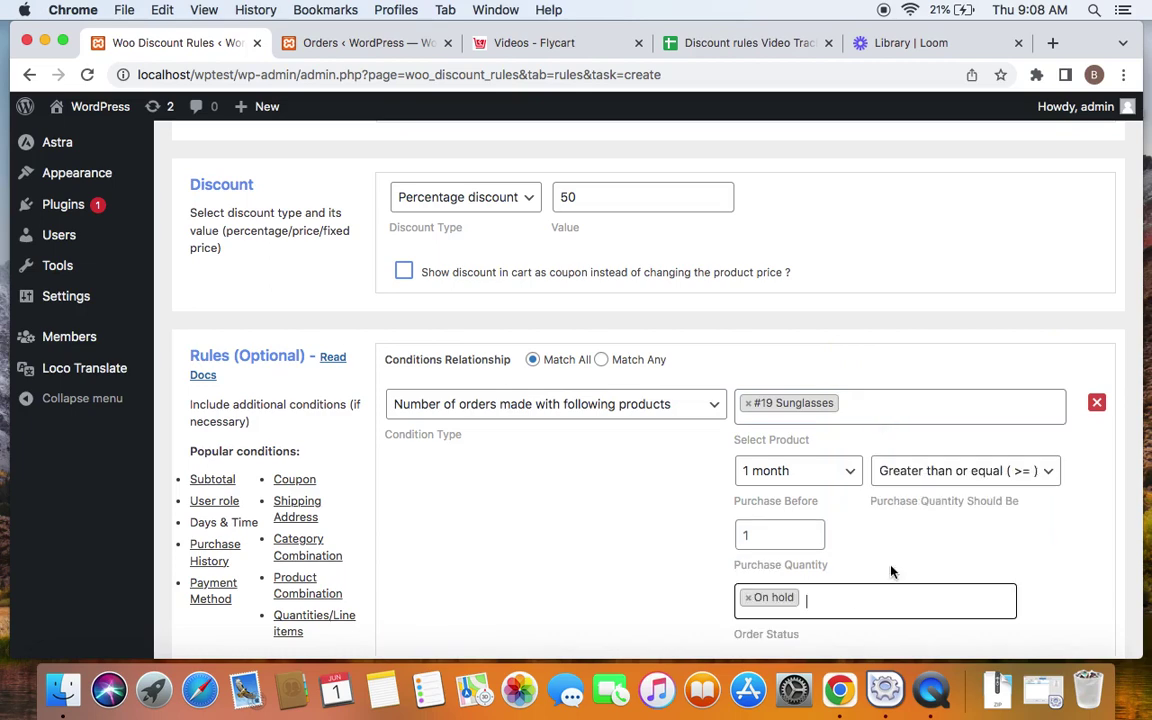
pyautogui.click(838, 602)
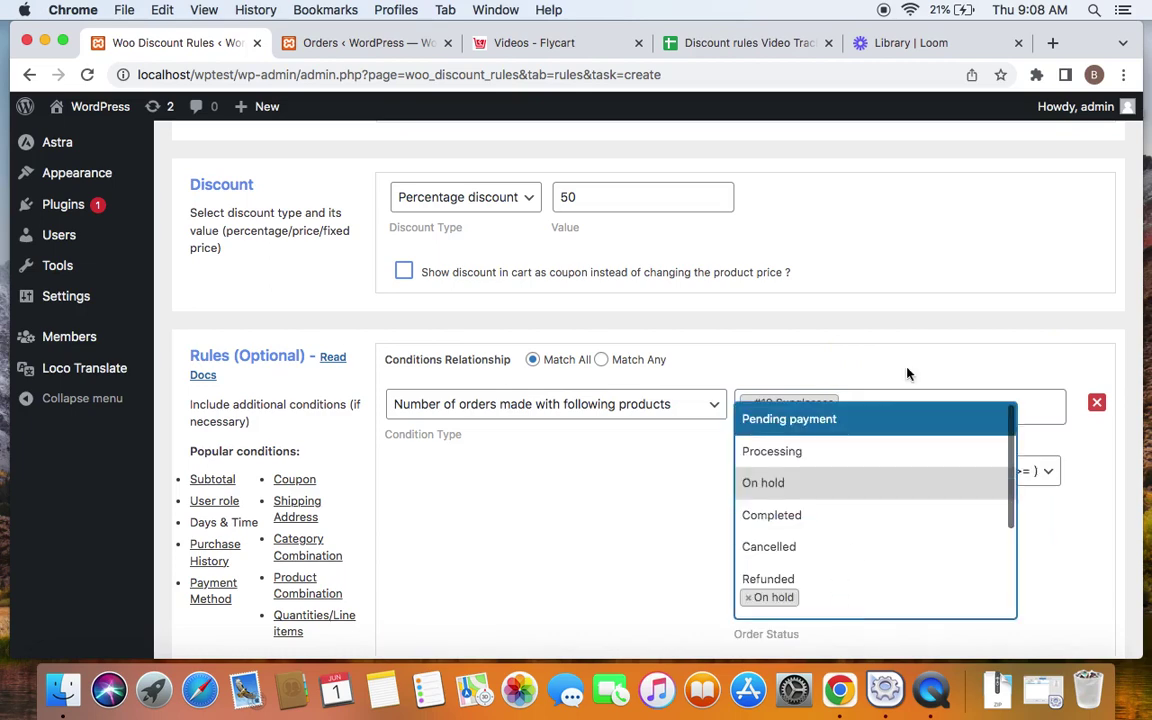
pyautogui.click(876, 452)
pyautogui.click(905, 594)
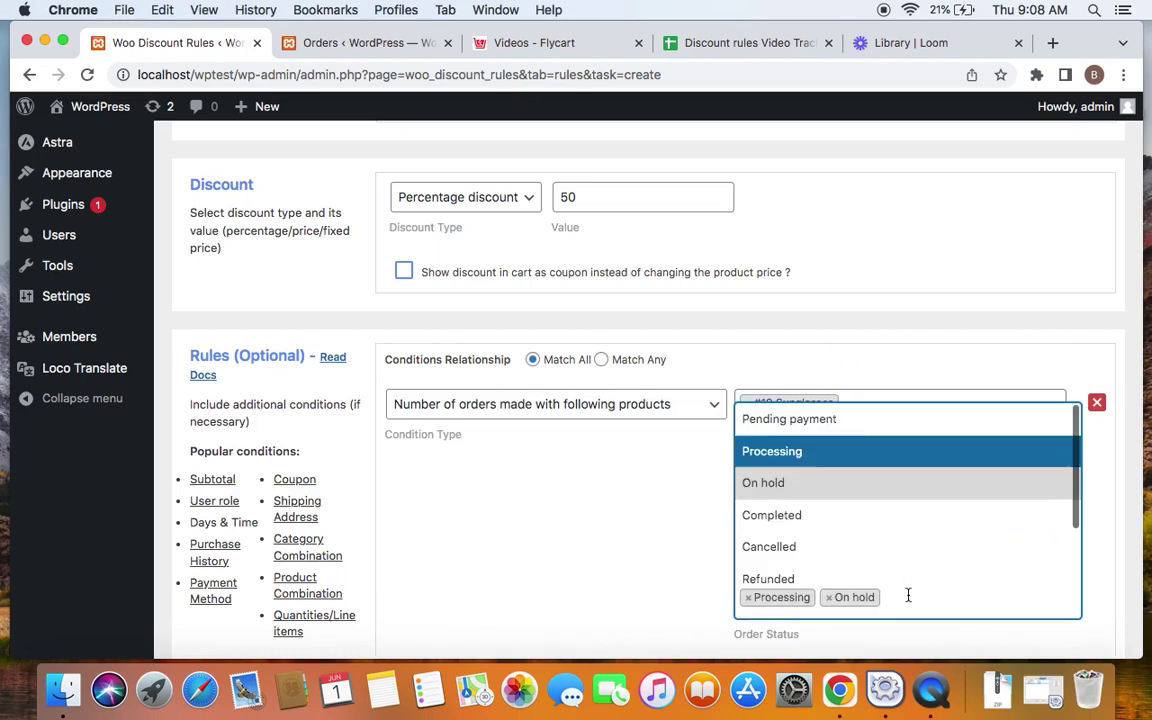
pyautogui.click(836, 512)
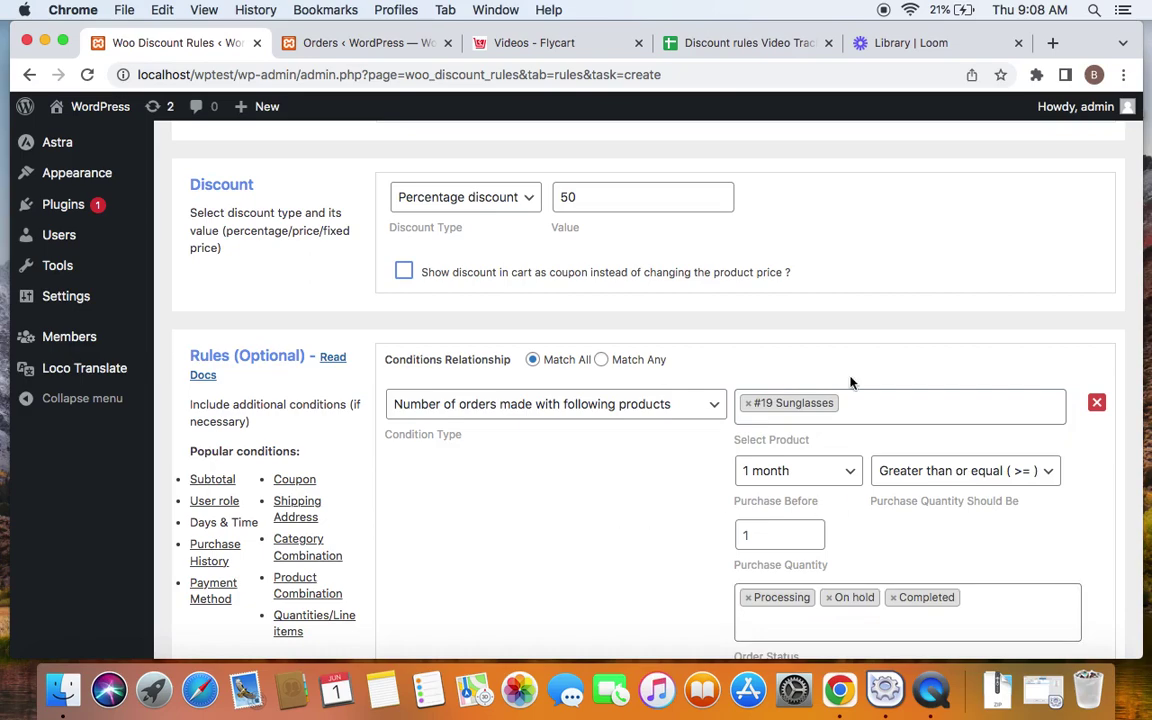
# Set the condition's Purchase Quantity to 1, and save and close the Sunglasses discount rule.
pyautogui.scroll(10, 851, 382)
pyautogui.click(998, 288)
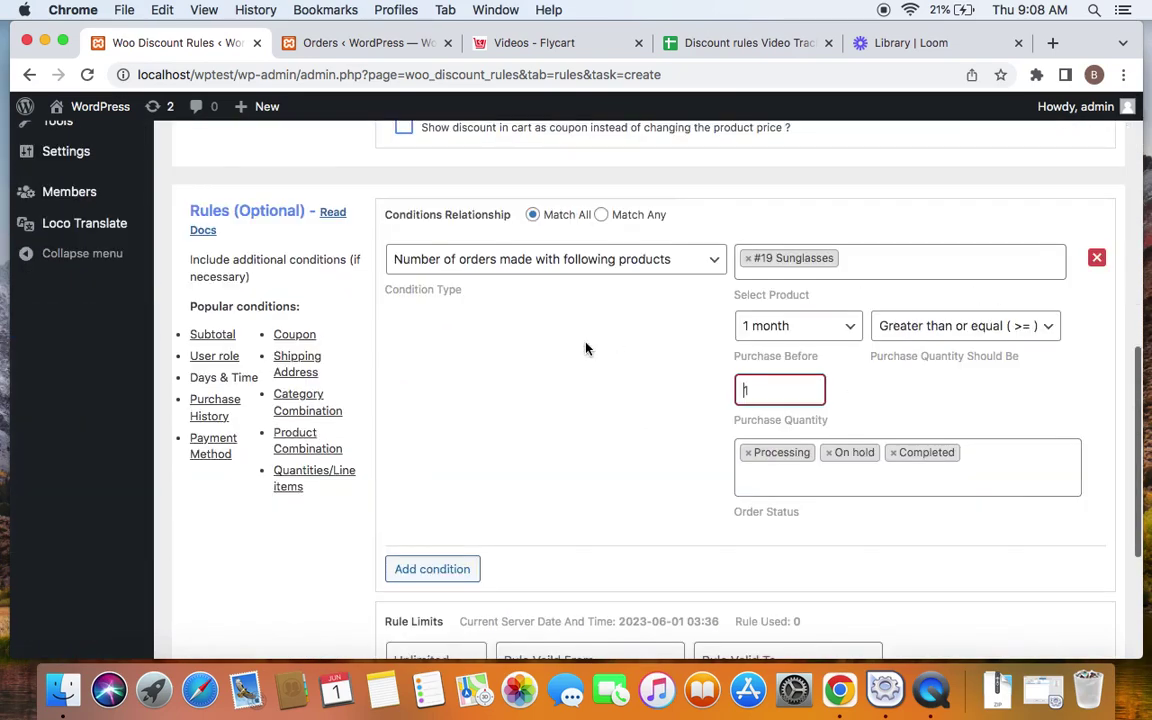
pyautogui.click(778, 392)
pyautogui.click(780, 390)
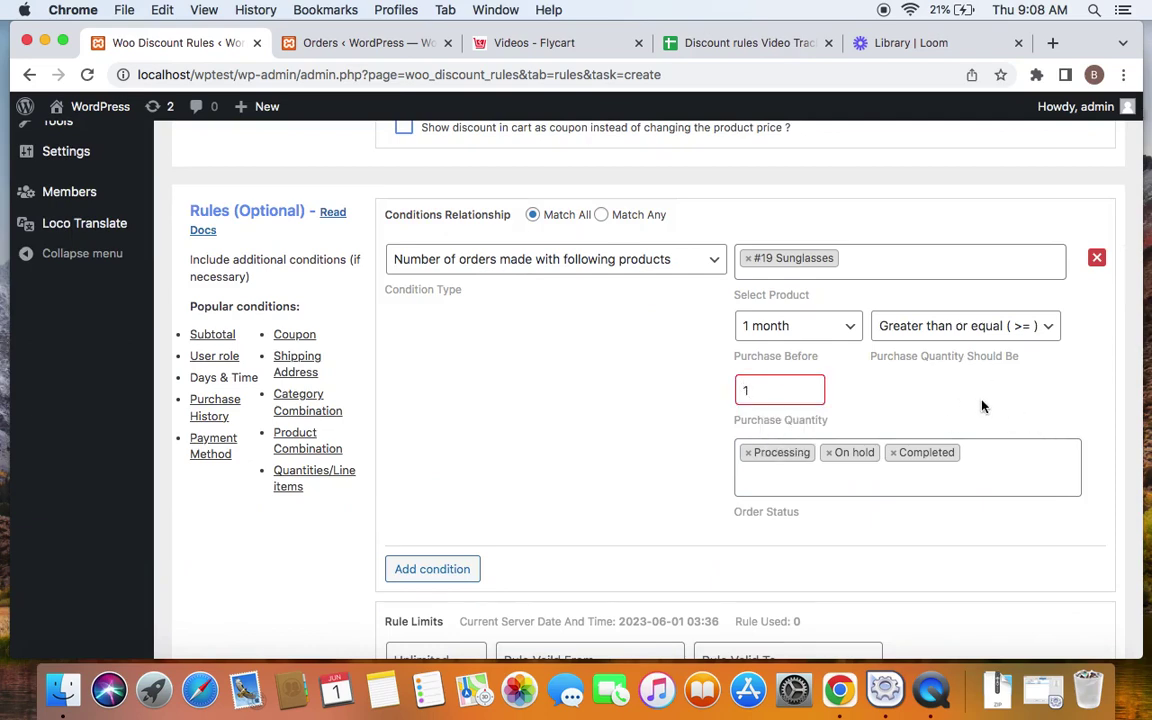
pyautogui.scroll(1, 982, 406)
pyautogui.scroll(2, 982, 406)
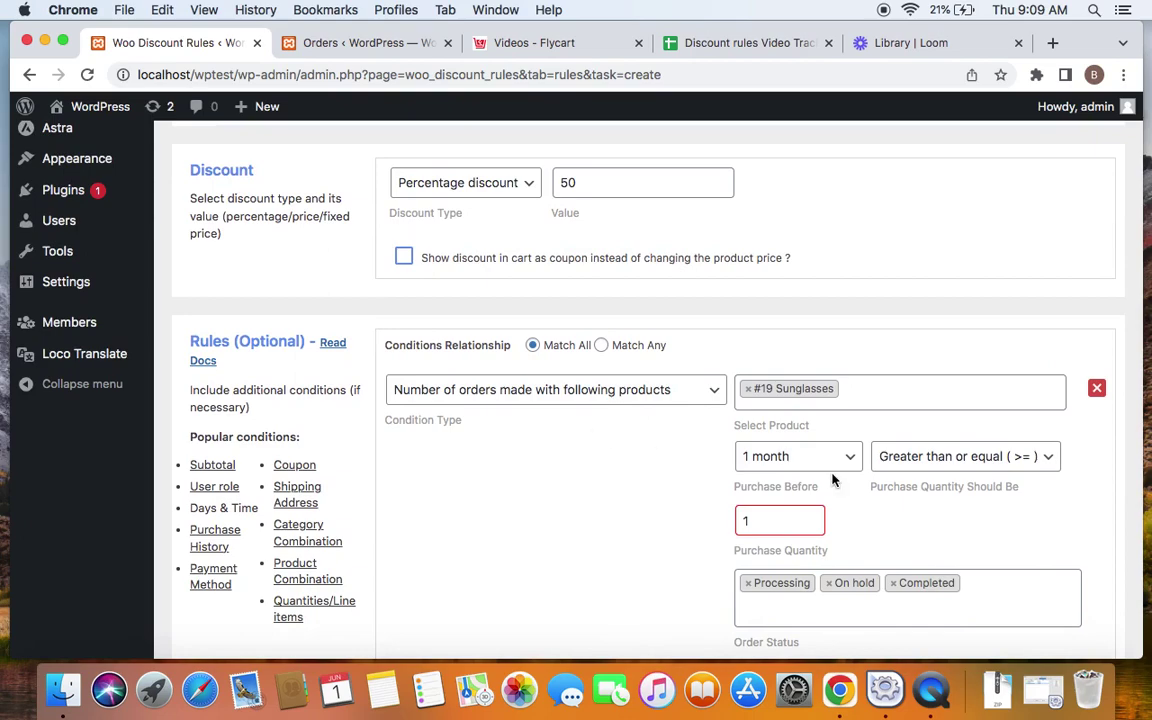
pyautogui.scroll(10, 832, 480)
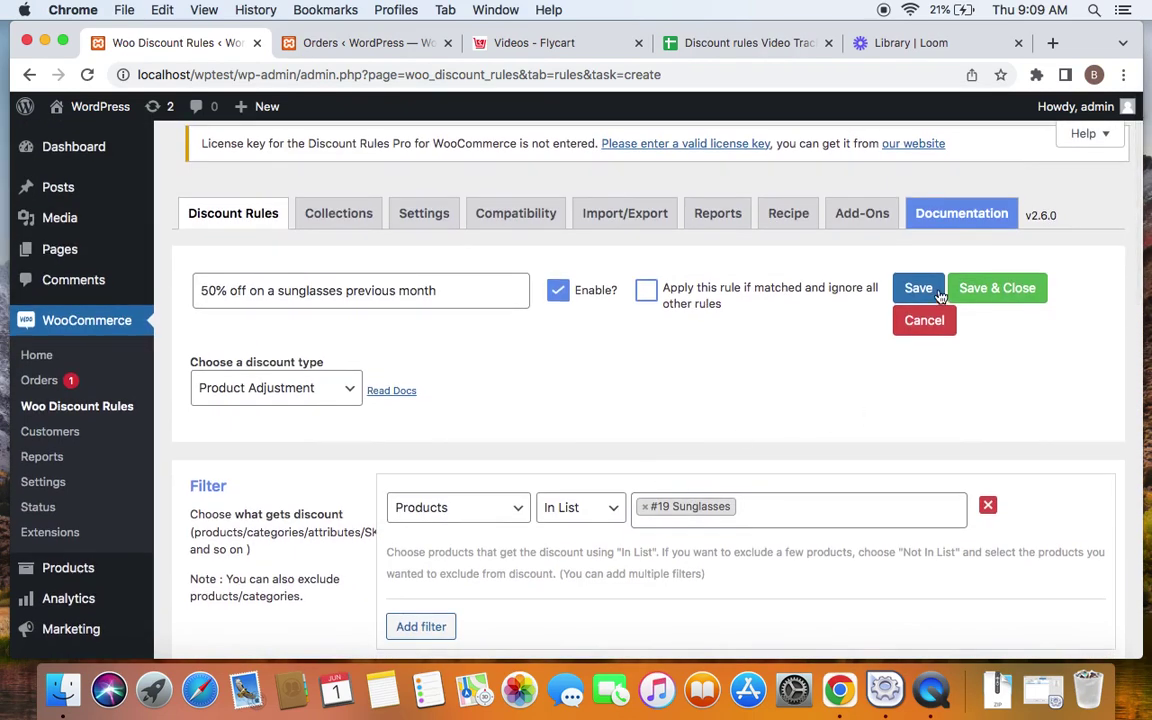
pyautogui.click(977, 288)
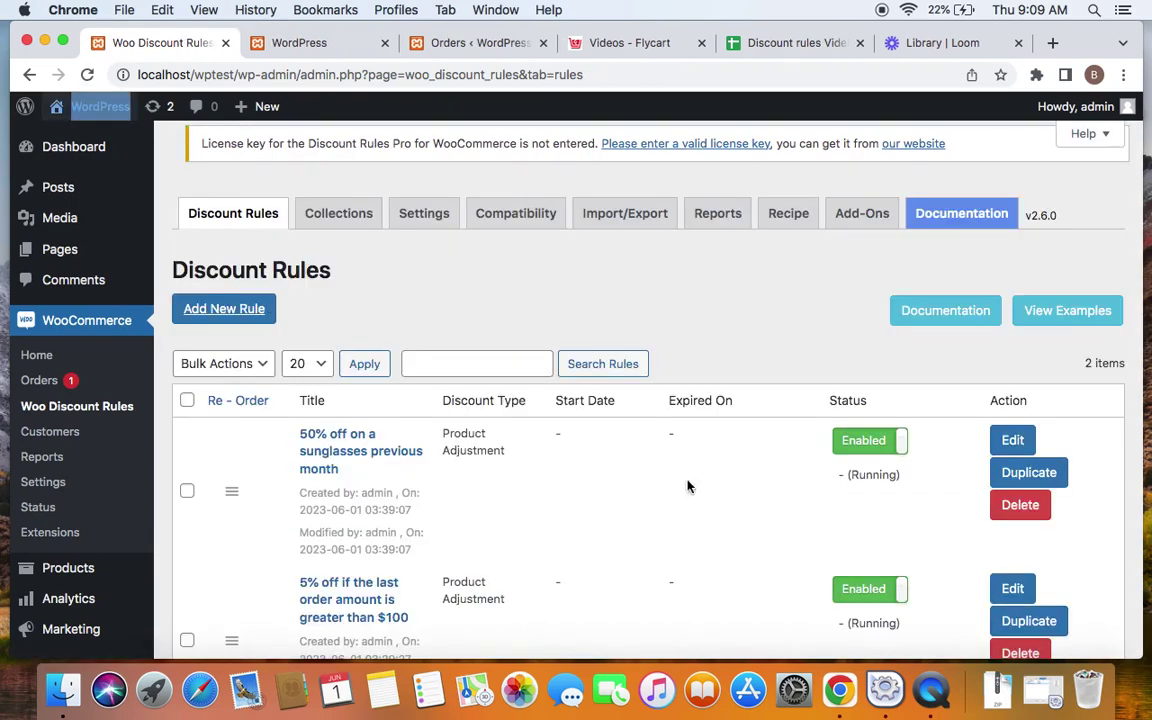
# Review the discount rules list and examine the items in the order from May 30, 2023.
pyautogui.scroll(-2, 730, 527)
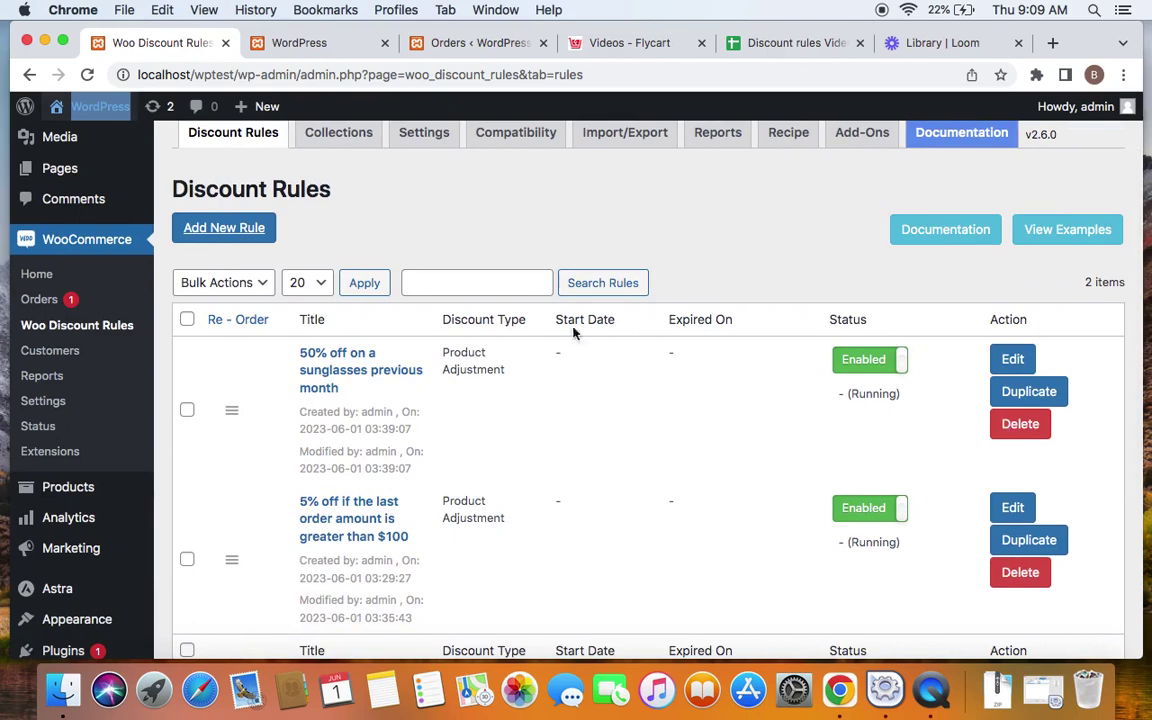
pyautogui.scroll(3, 637, 342)
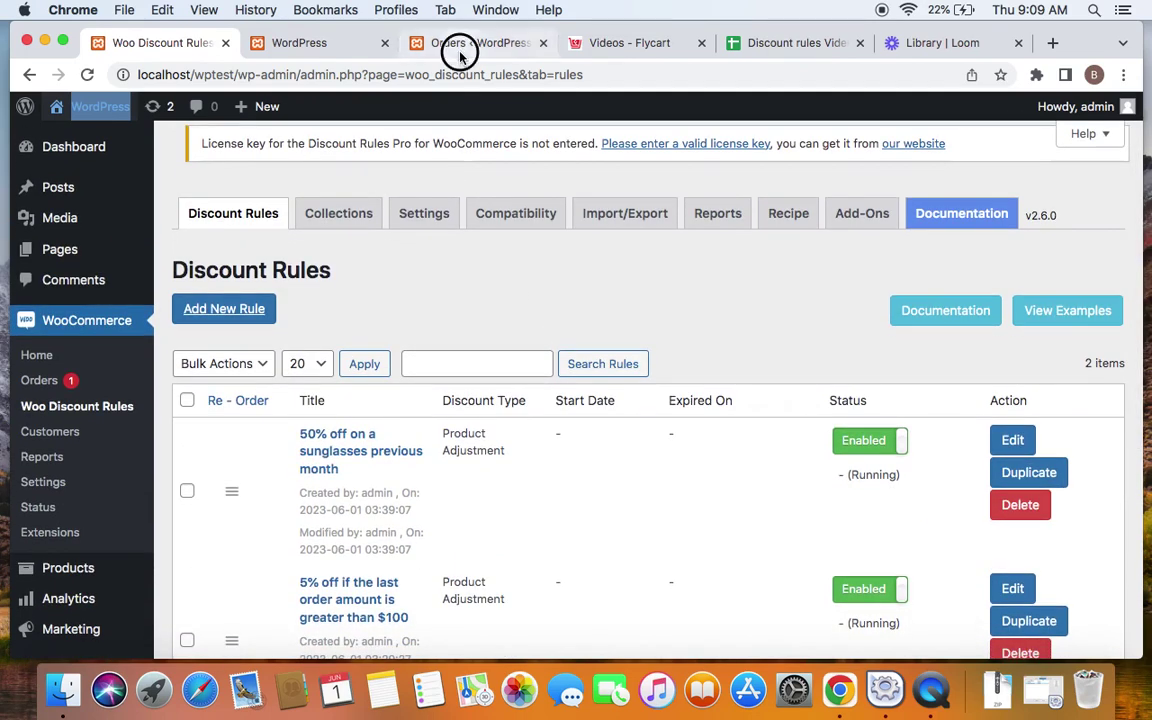
pyautogui.click(465, 43)
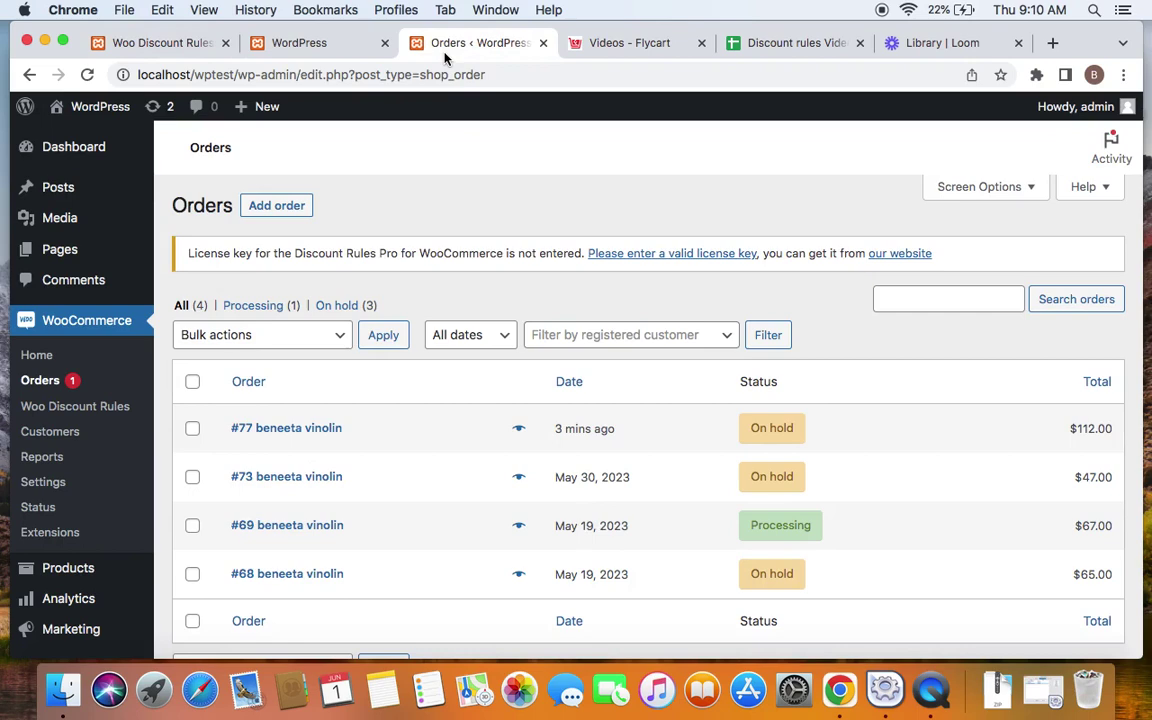
pyautogui.click(344, 481)
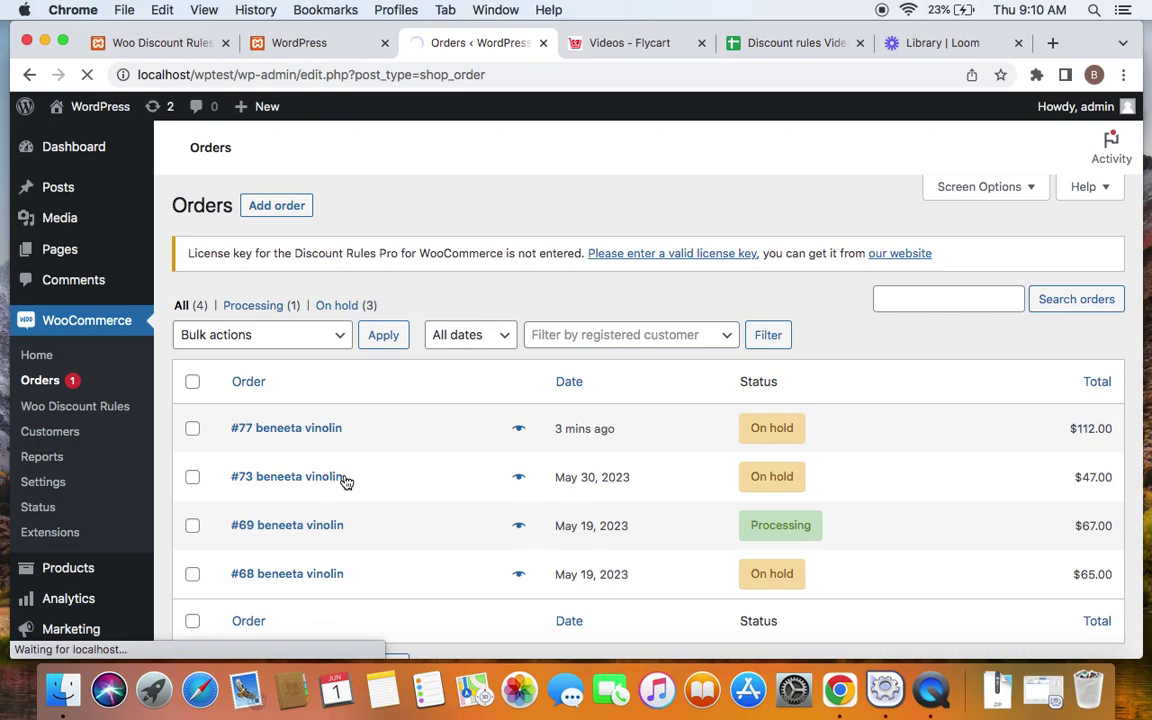
pyautogui.scroll(-10, 347, 481)
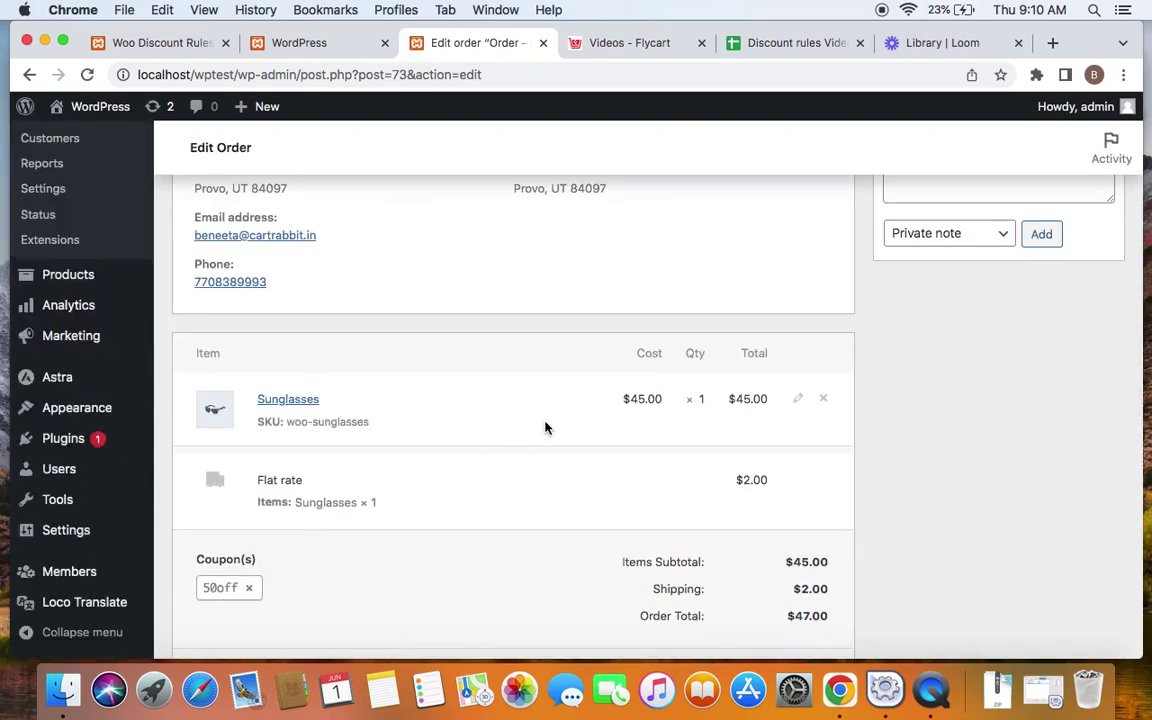
pyautogui.scroll(10, 465, 504)
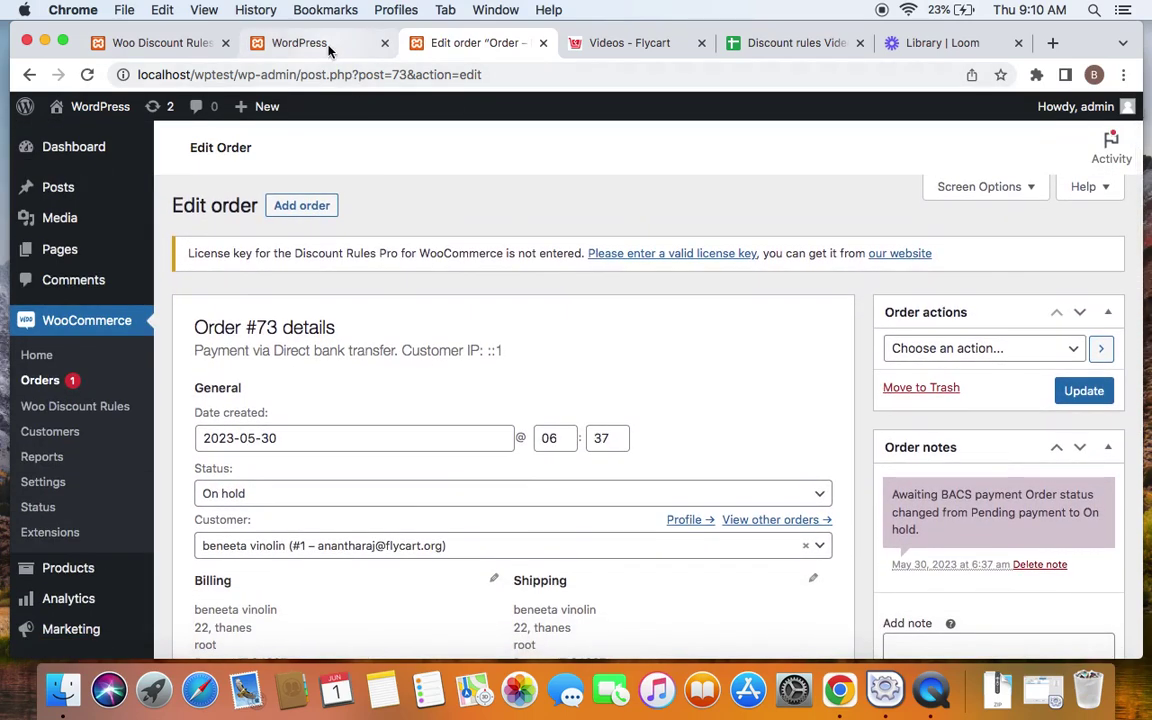
# Find the Sunglasses on the storefront and check the discounted price on their product page.
pyautogui.click(329, 46)
pyautogui.scroll(-8, 468, 440)
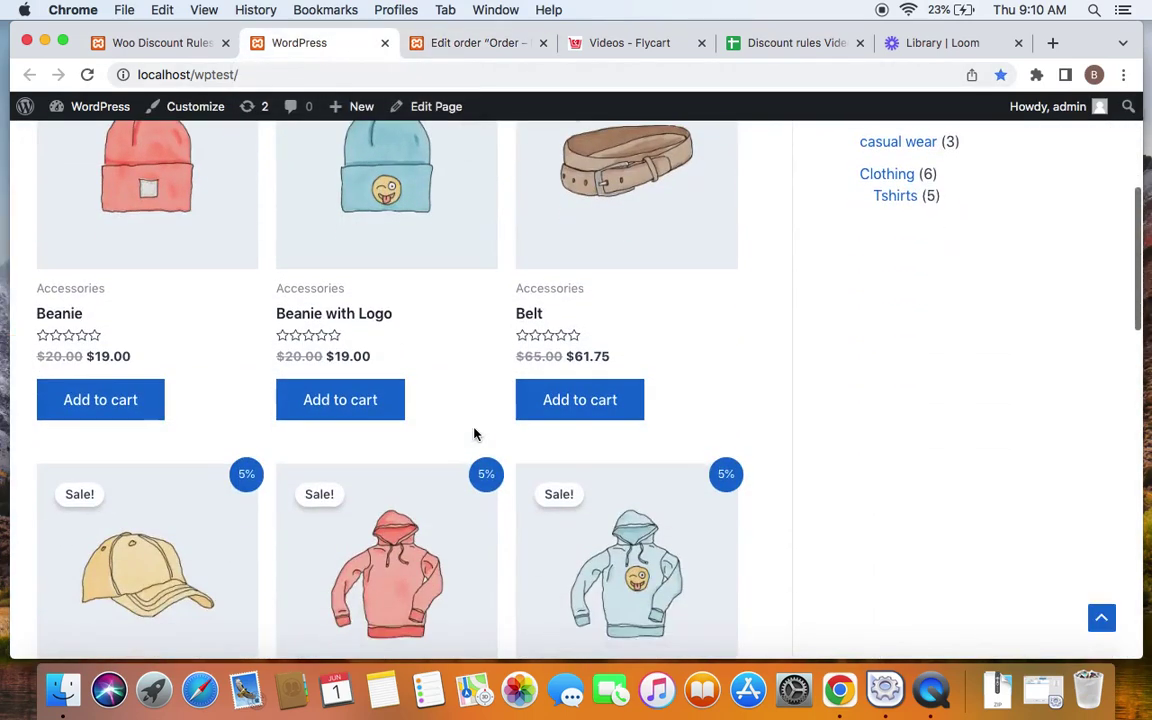
pyautogui.scroll(-5, 474, 434)
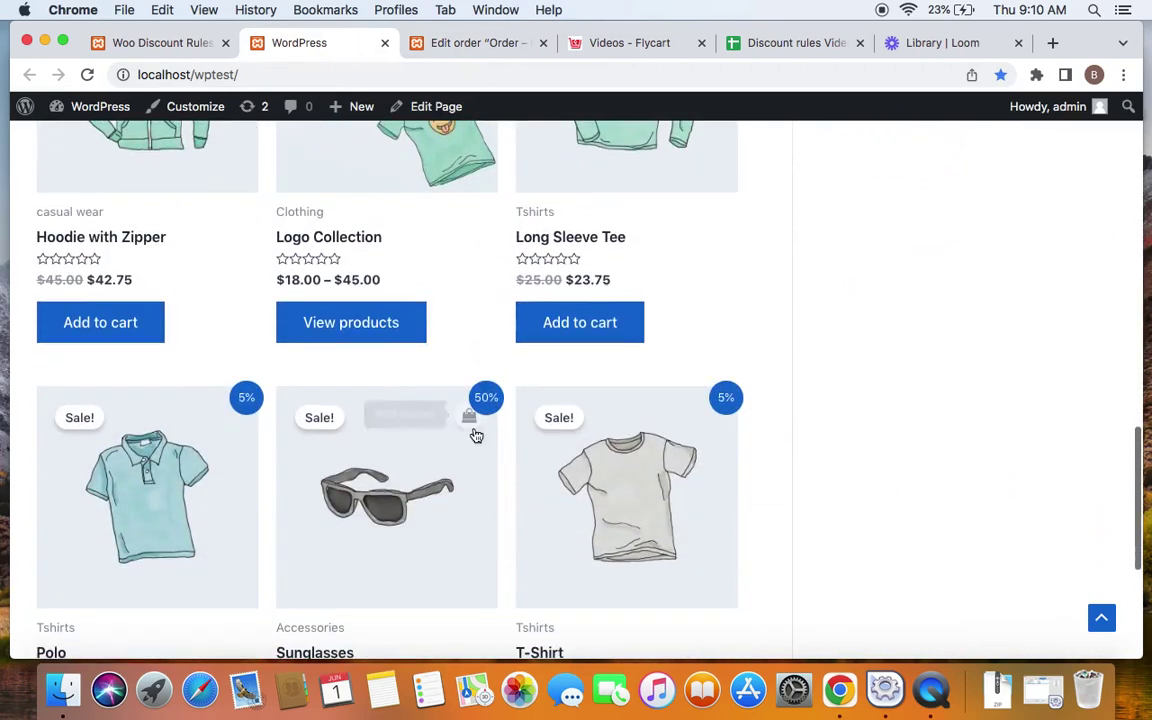
pyautogui.click(396, 450)
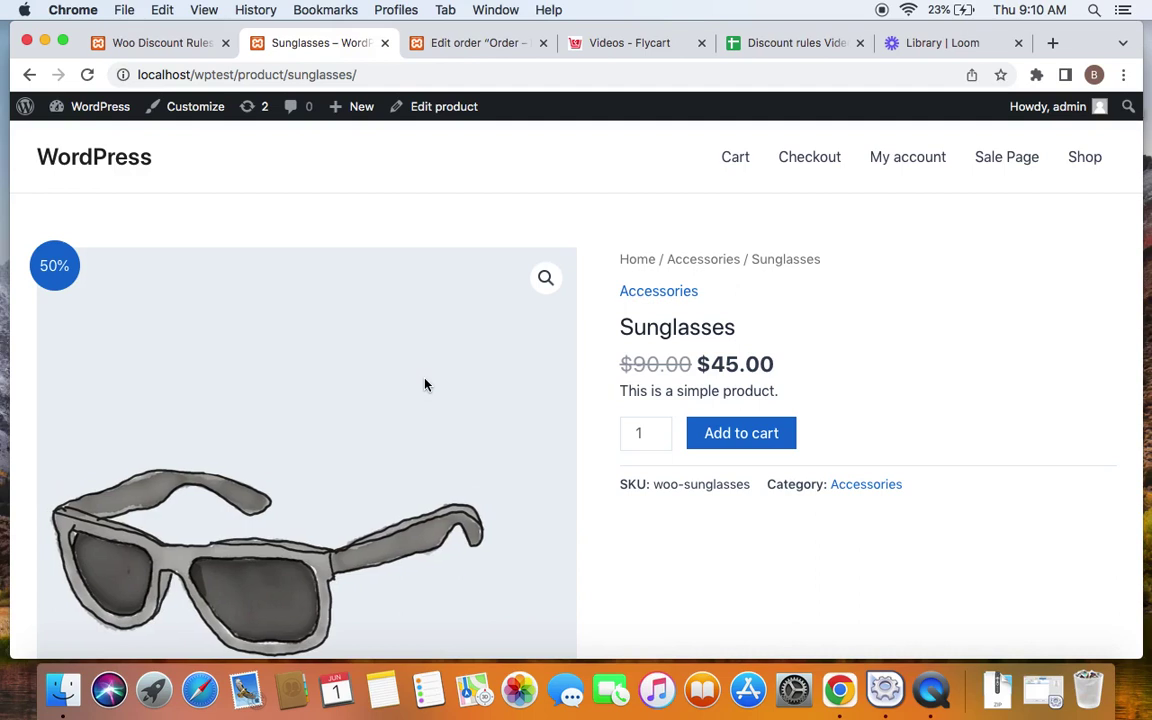
pyautogui.scroll(-1, 426, 383)
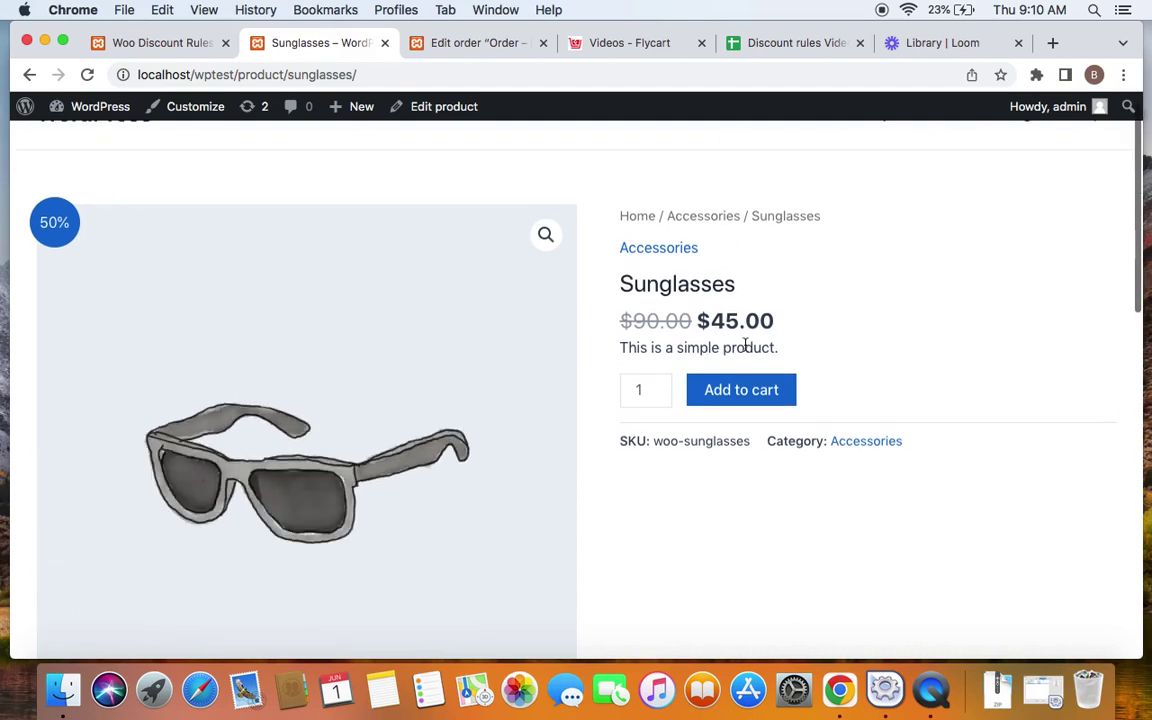
pyautogui.moveTo(697, 320); pyautogui.dragTo(785, 335)
pyautogui.click(782, 335)
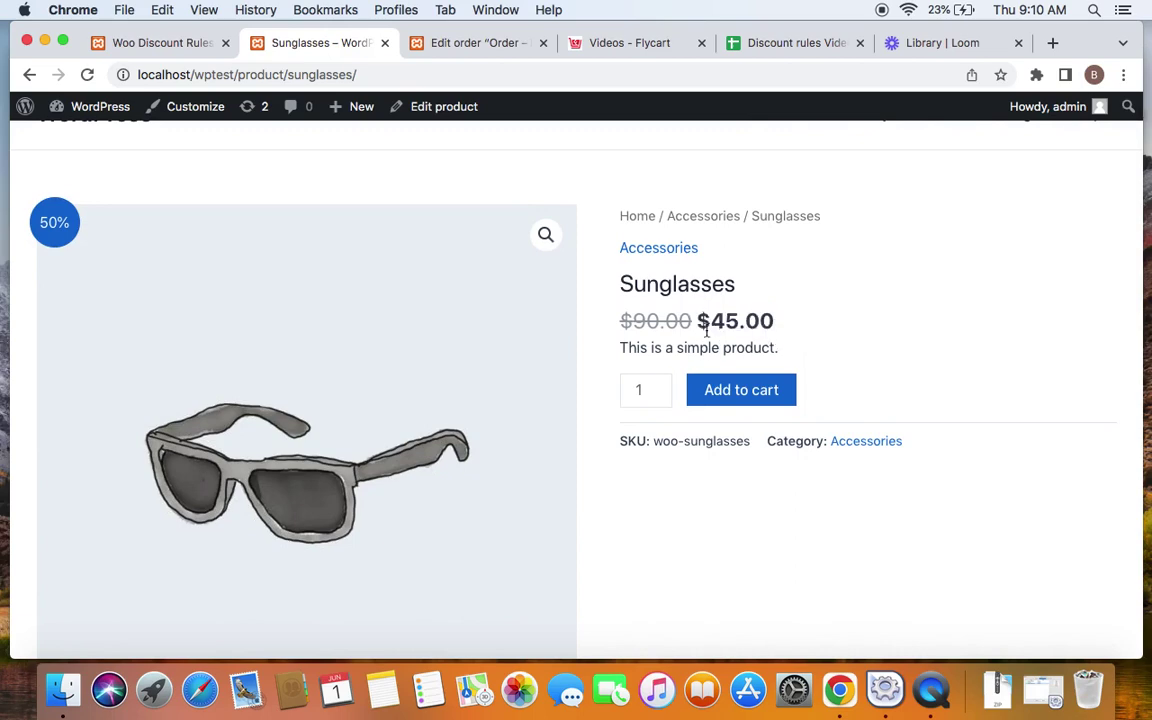
# Add the Sunglasses to the cart and check their discounted price on the cart page.
pyautogui.click(733, 400)
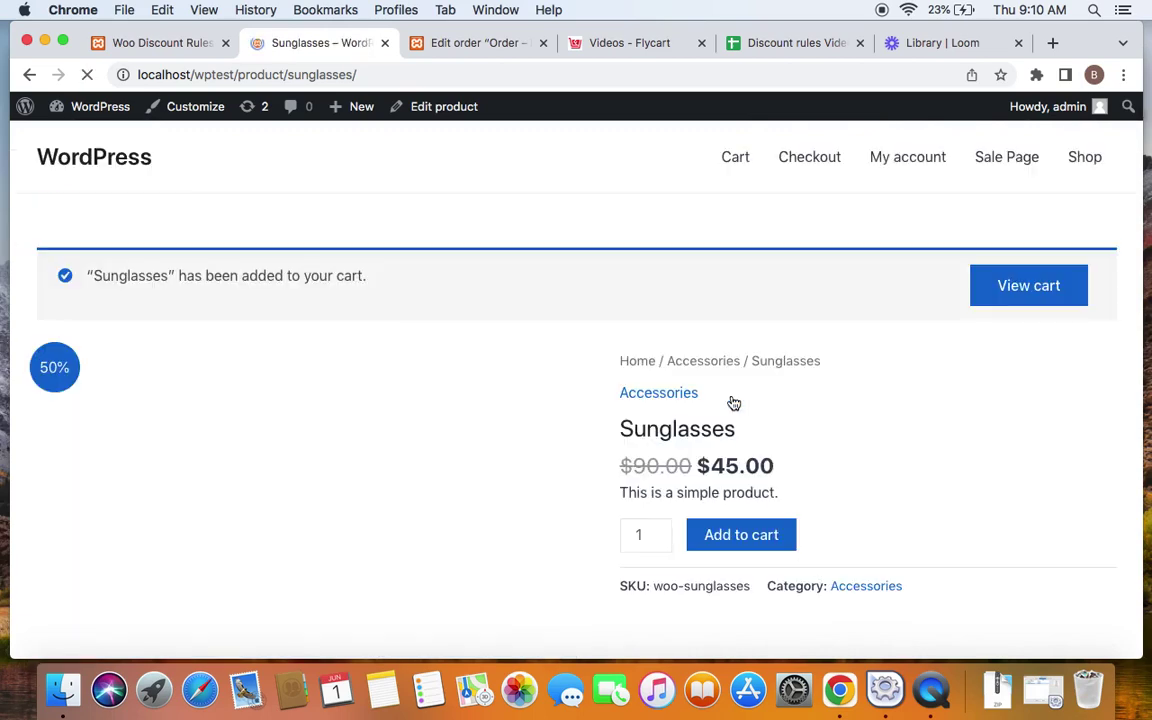
pyautogui.click(1006, 311)
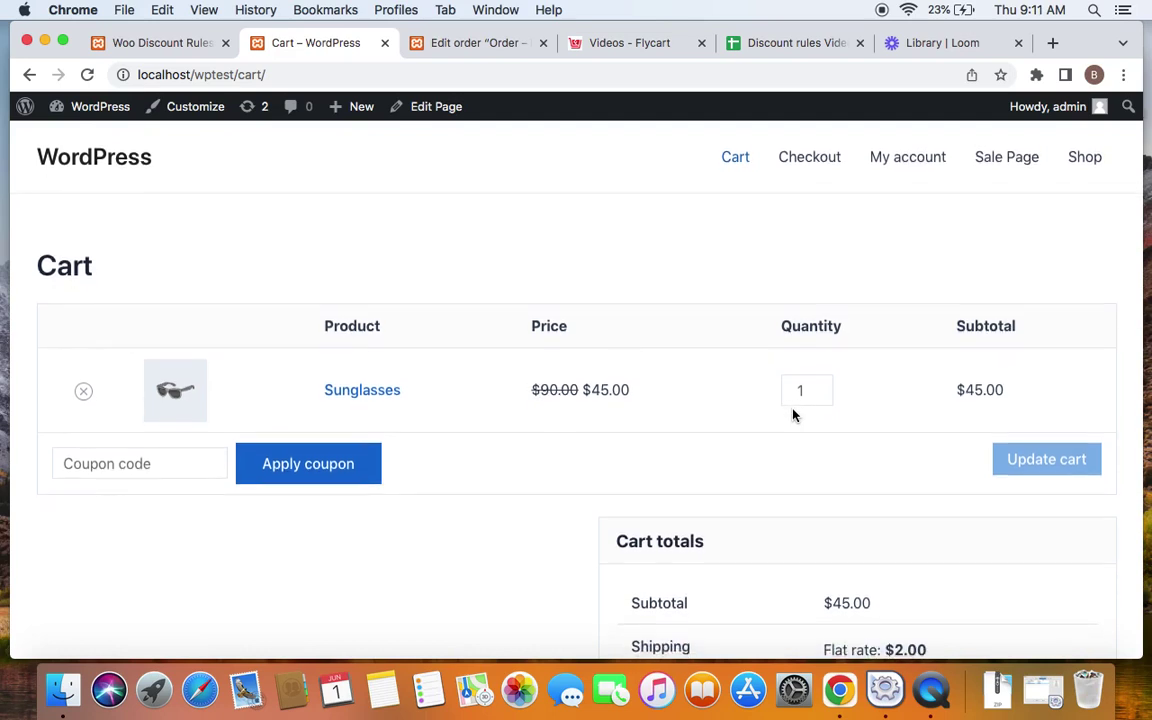
pyautogui.moveTo(501, 378); pyautogui.dragTo(740, 400)
pyautogui.click(698, 423)
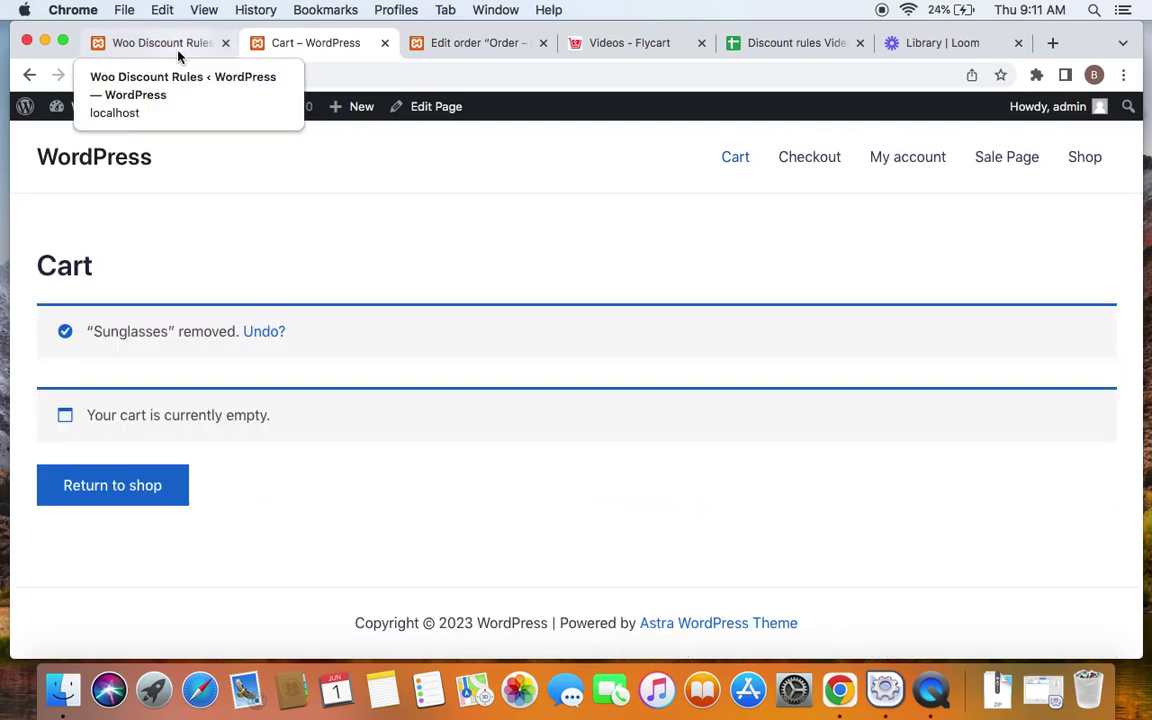
# Create a new discount rule titled "10% off if previous purchases greater than $500".
pyautogui.click(175, 48)
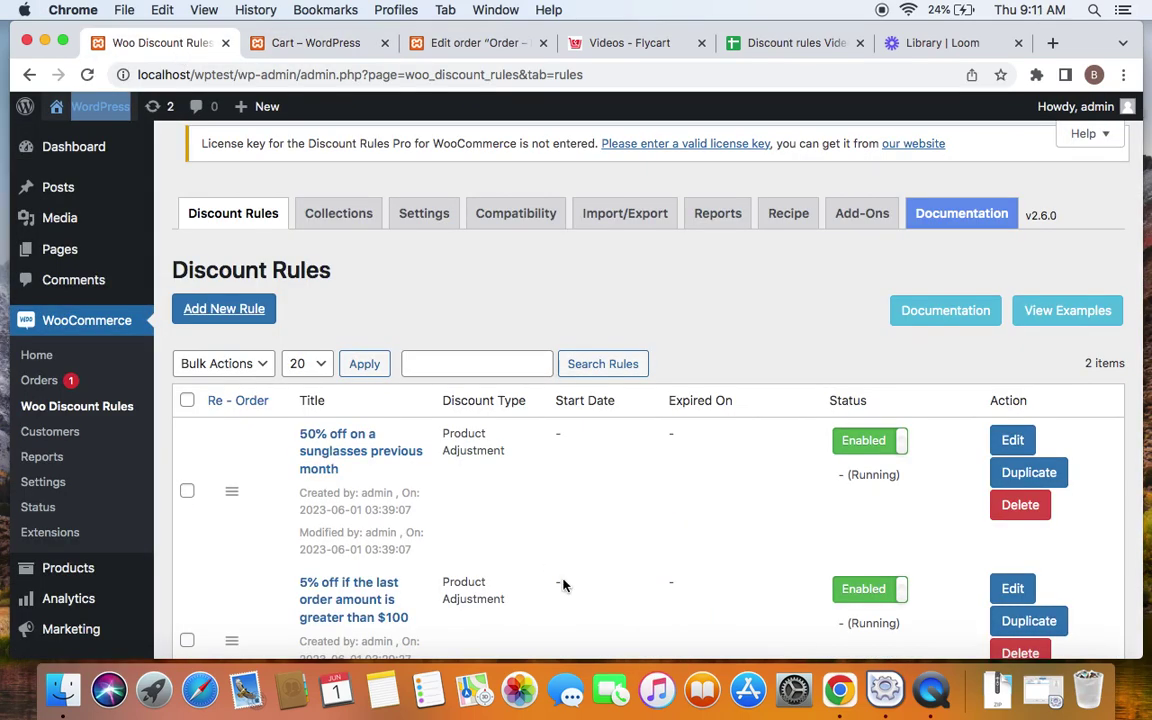
pyautogui.scroll(-3, 630, 624)
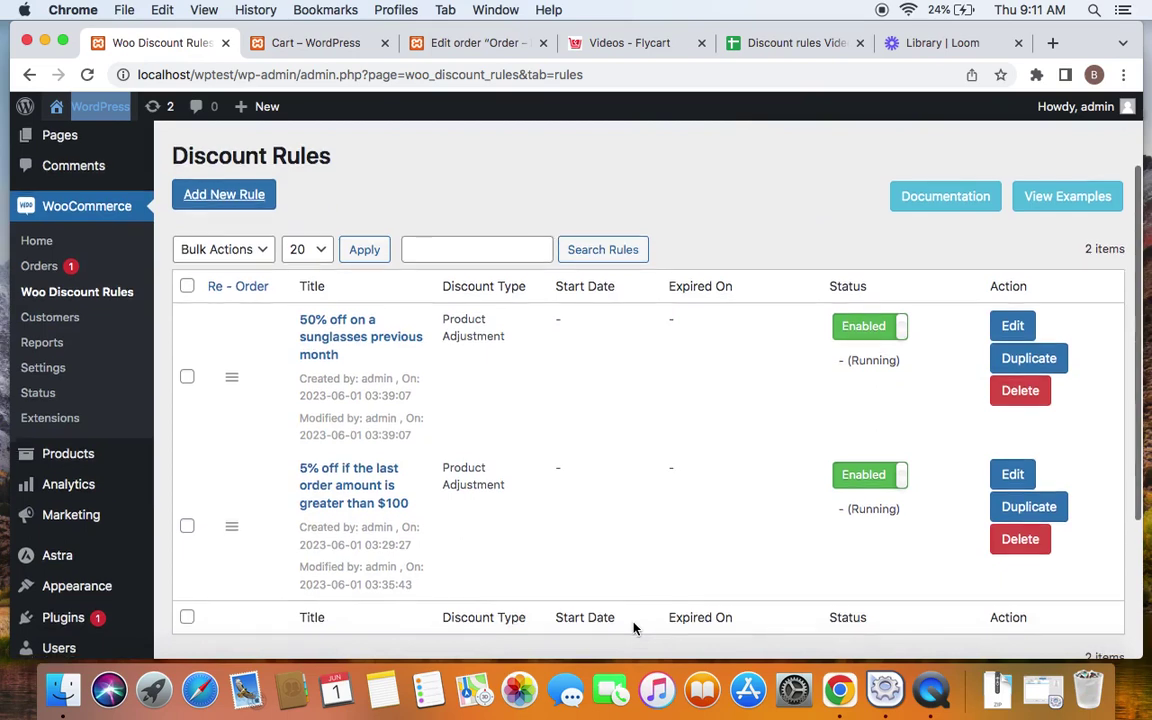
pyautogui.click(231, 200)
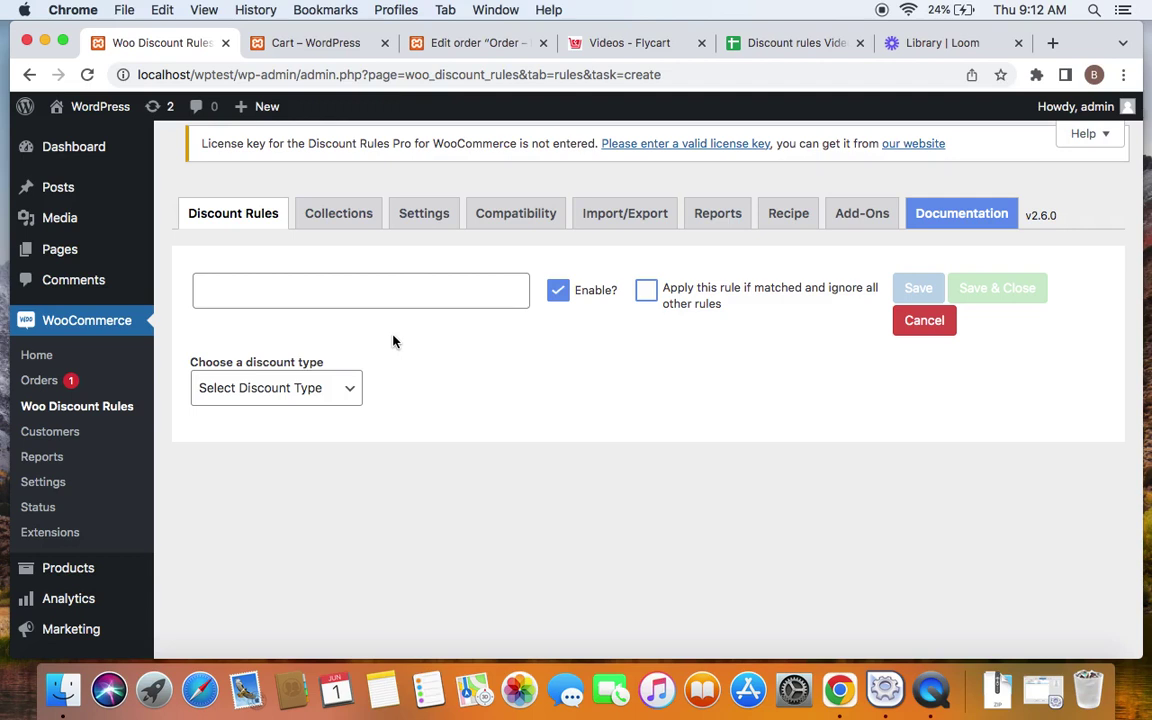
pyautogui.click(365, 289)
pyautogui.write('10% ')
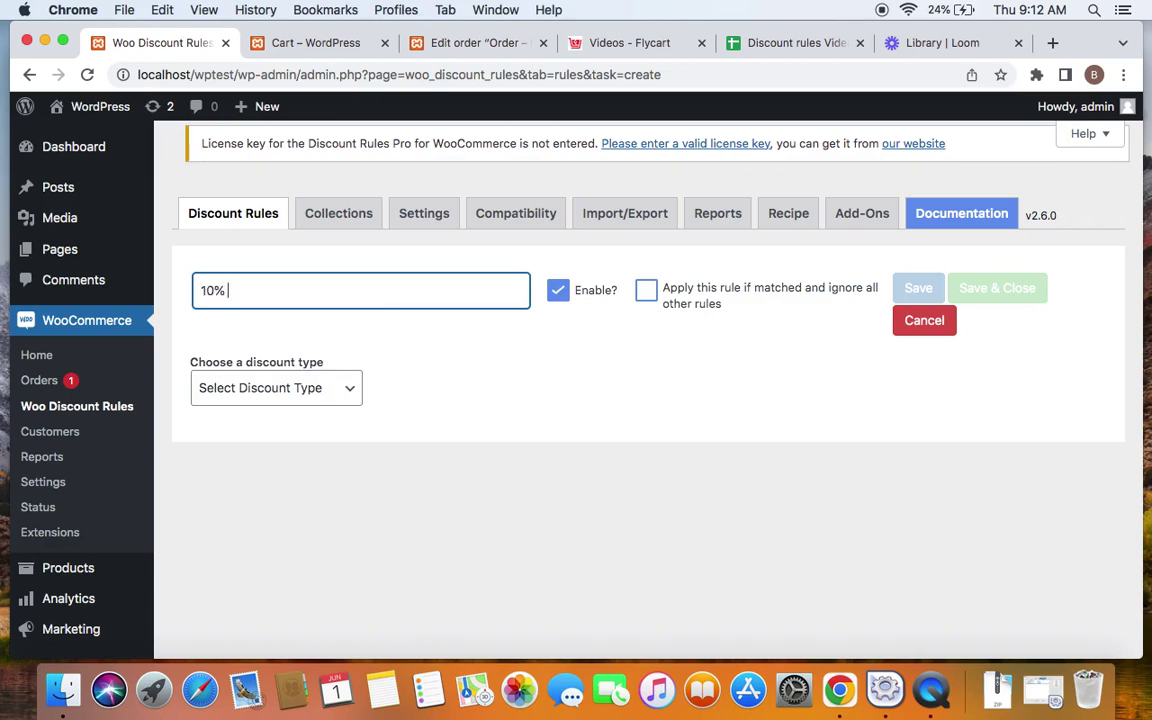
pyautogui.write('off if previous purchases greater tha')
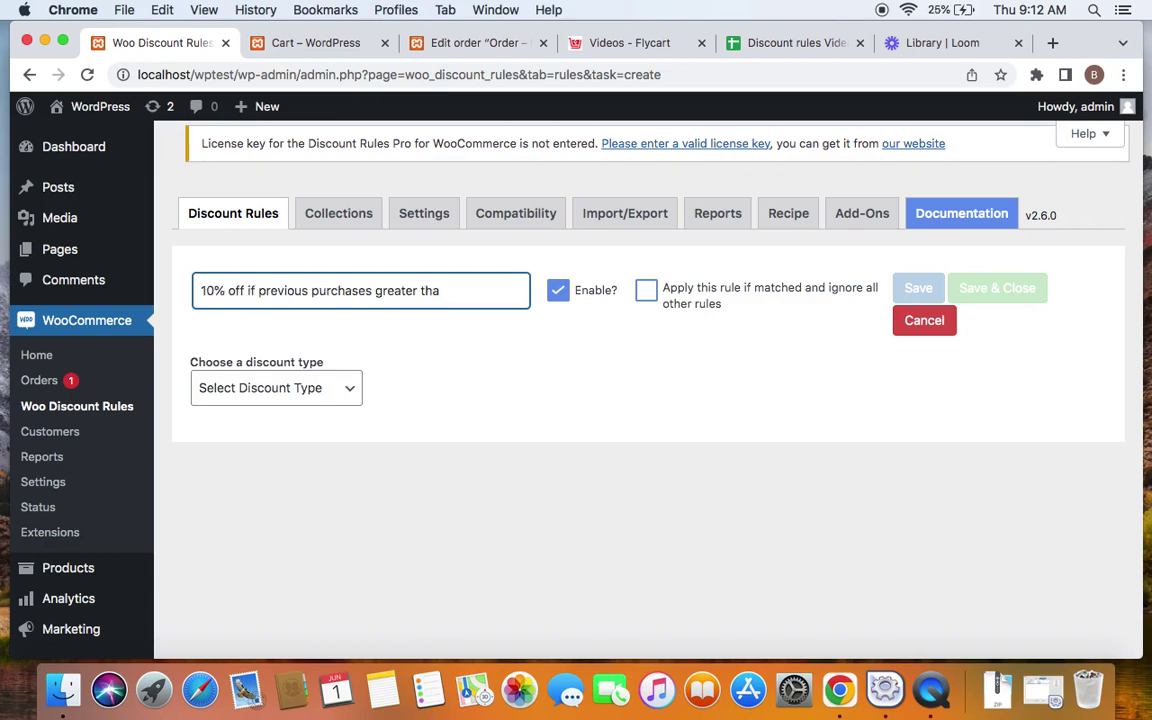
pyautogui.write('n $500')
pyautogui.moveTo(450, 292); pyautogui.dragTo(489, 296)
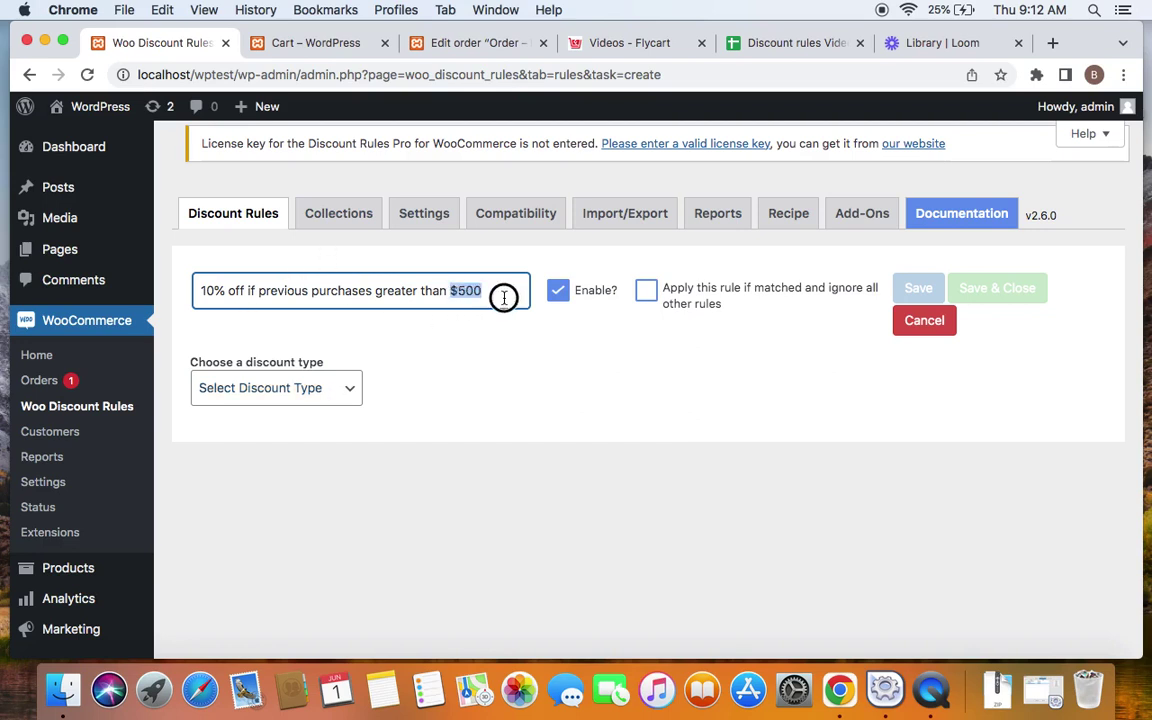
pyautogui.click(249, 320)
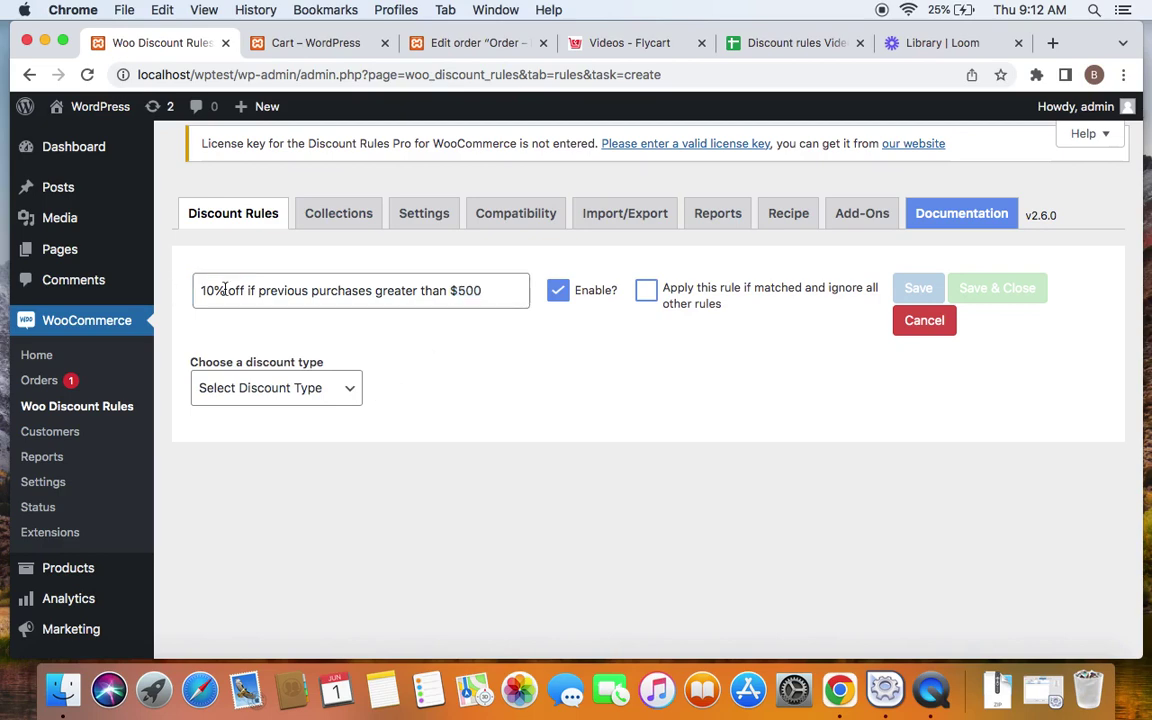
# Set the new rule's discount type to Product Adjustment.
pyautogui.click(345, 391)
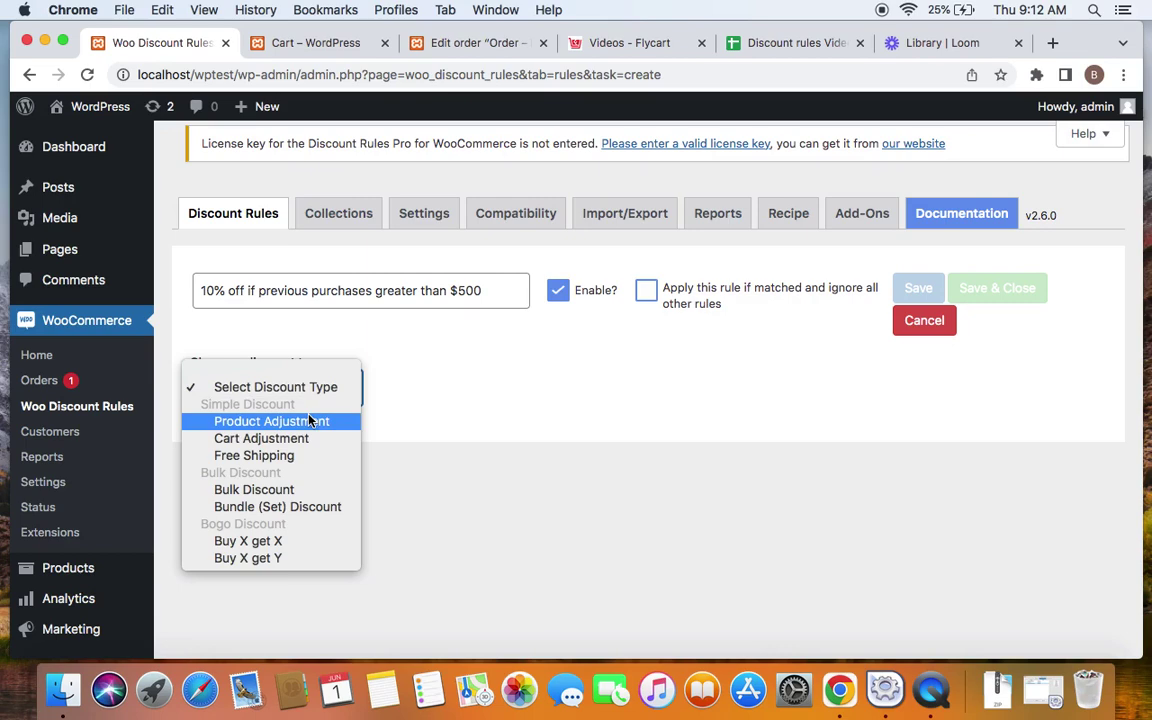
pyautogui.click(310, 421)
pyautogui.scroll(-3, 566, 481)
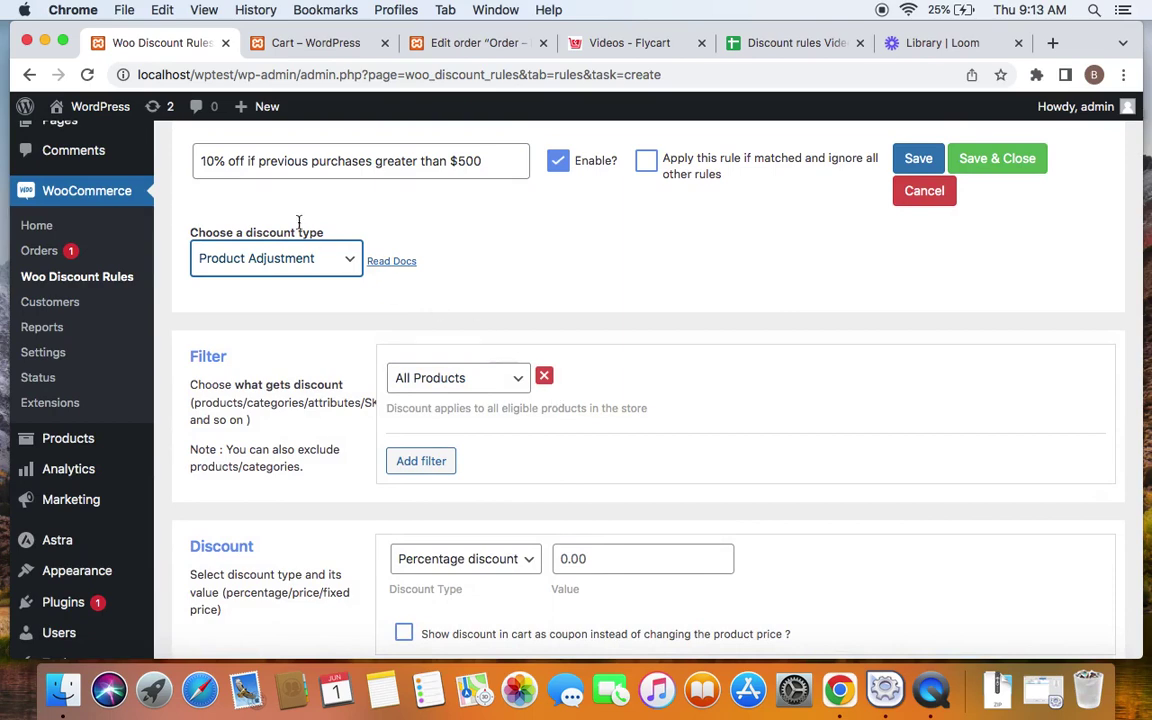
pyautogui.scroll(-2, 540, 500)
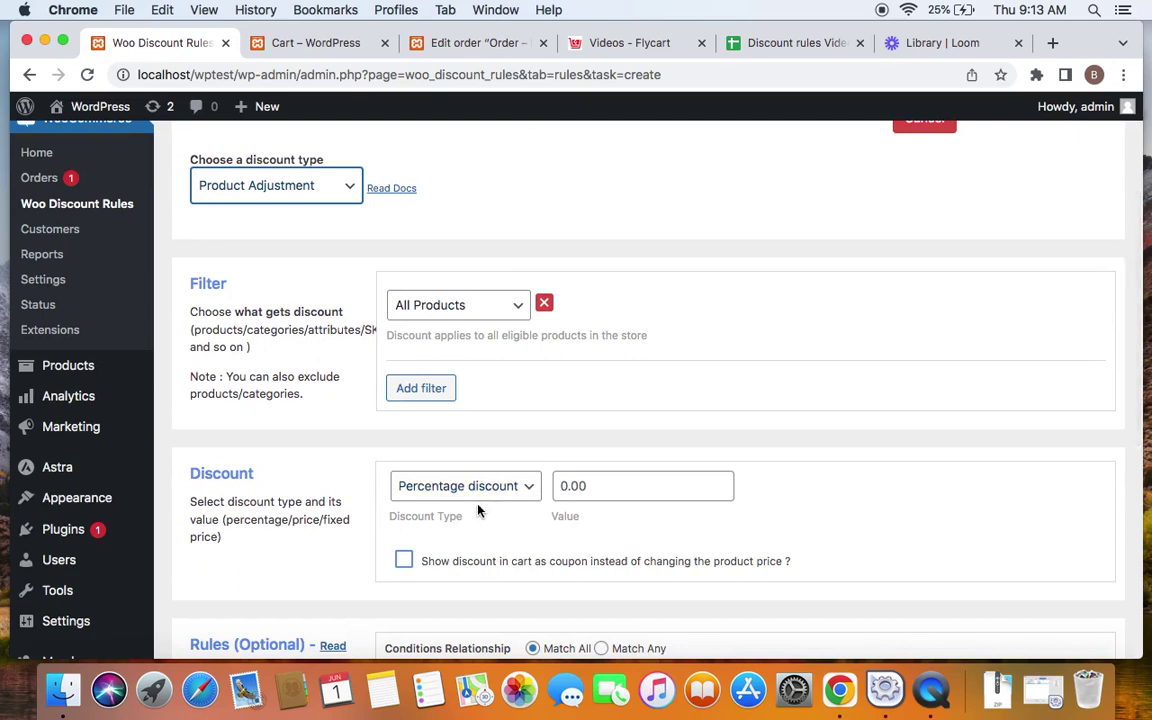
# Set the rule's percentage discount value to 10.
pyautogui.click(627, 490)
pyautogui.write('10')
pyautogui.click(807, 527)
# Add a Total spent condition to the rule, covering all time, with a purchased amount greater than or equal to 500.
pyautogui.scroll(-2, 810, 526)
pyautogui.scroll(-1, 810, 525)
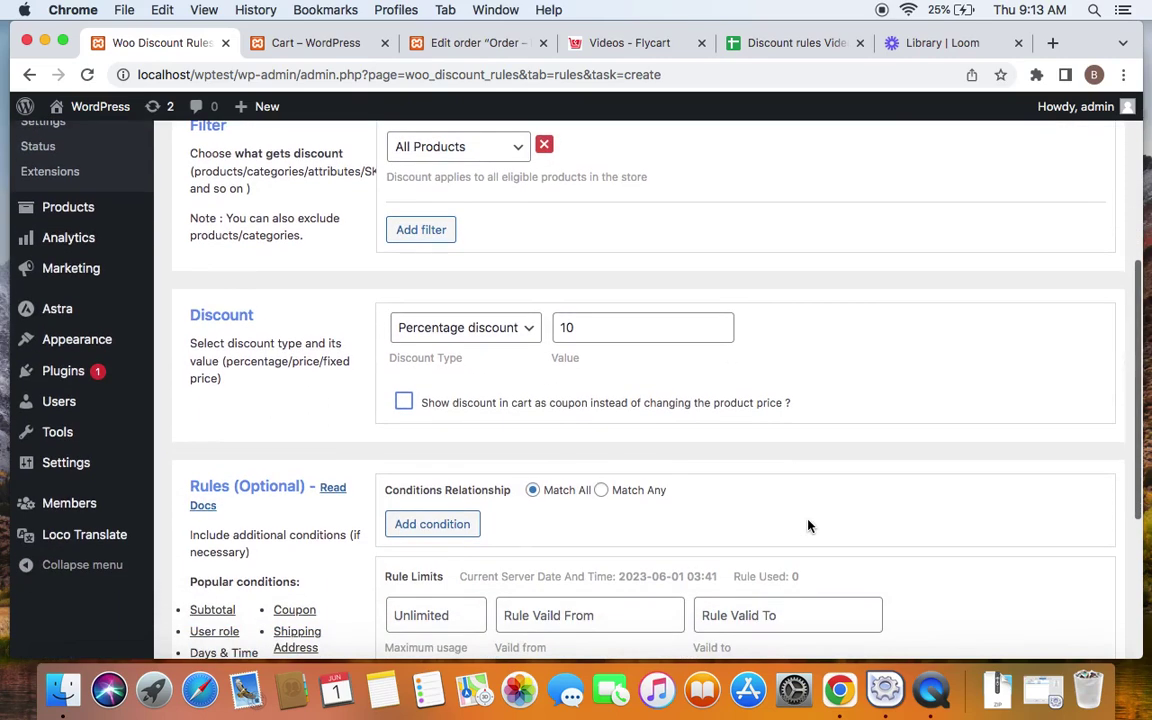
pyautogui.click(452, 522)
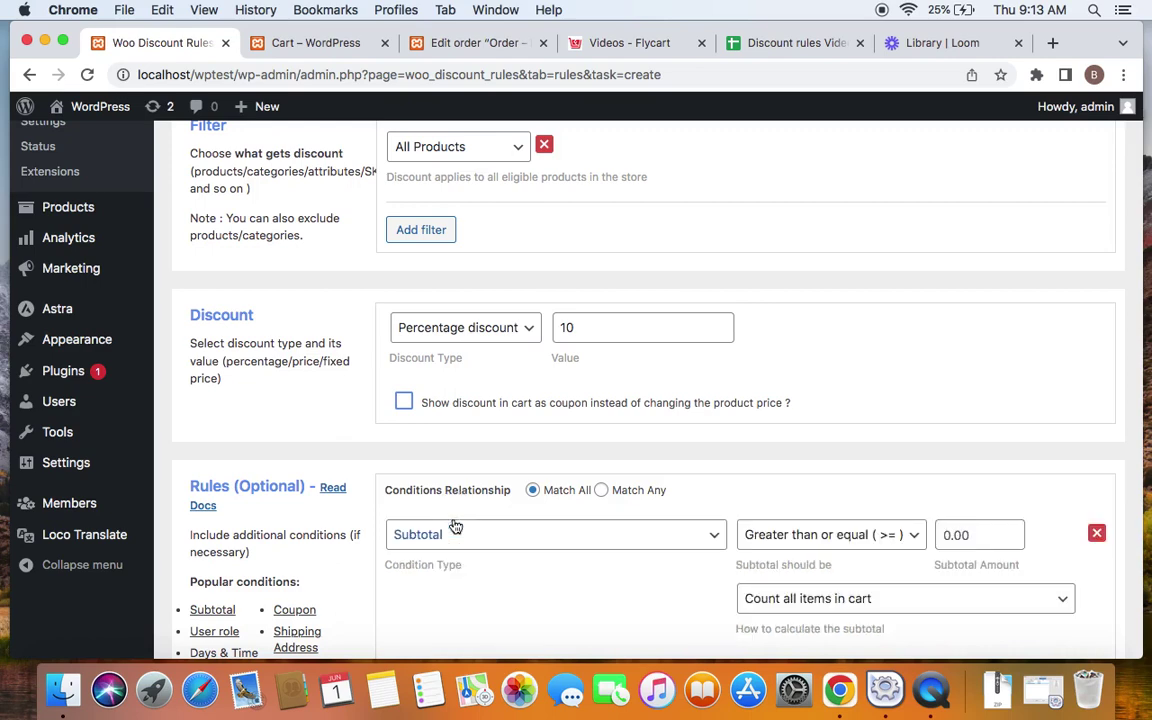
pyautogui.click(628, 528)
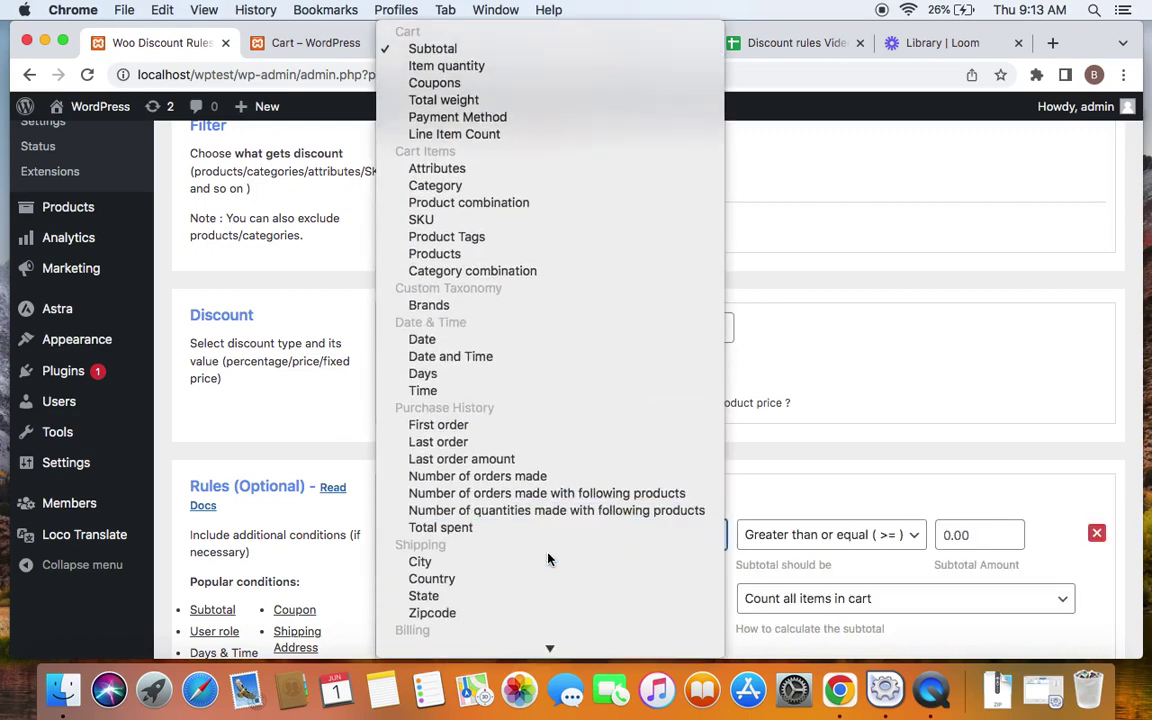
pyautogui.click(490, 528)
pyautogui.scroll(-1, 635, 545)
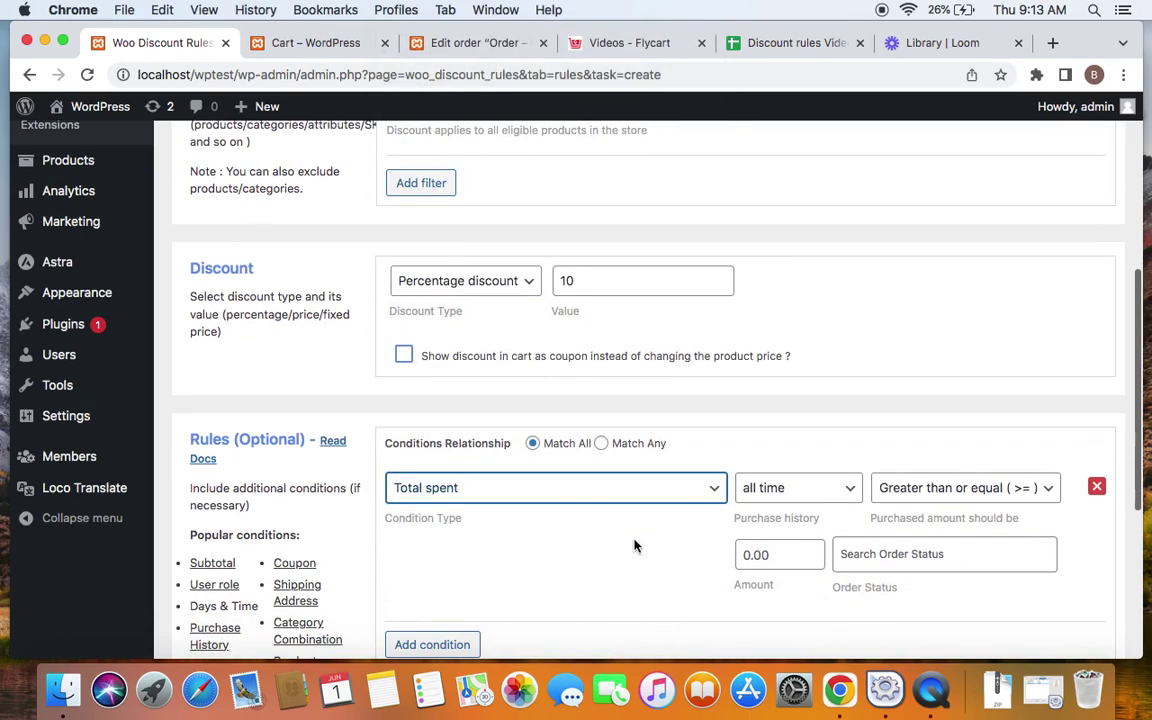
pyautogui.click(836, 488)
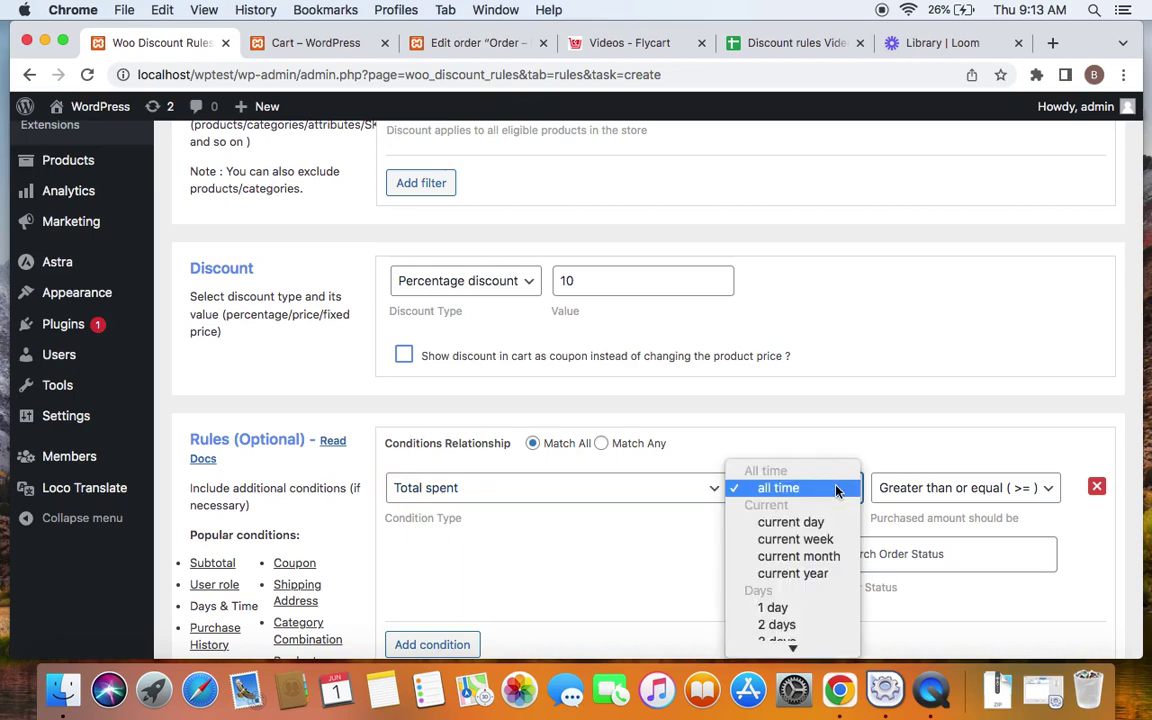
pyautogui.click(835, 488)
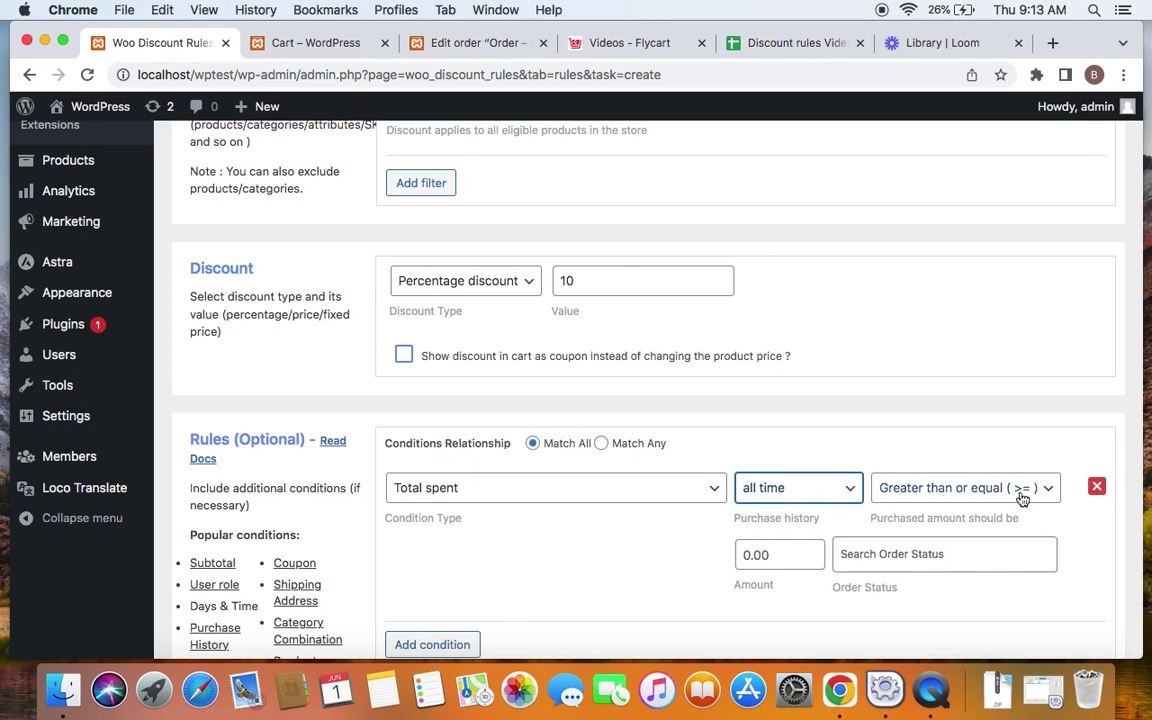
pyautogui.click(755, 558)
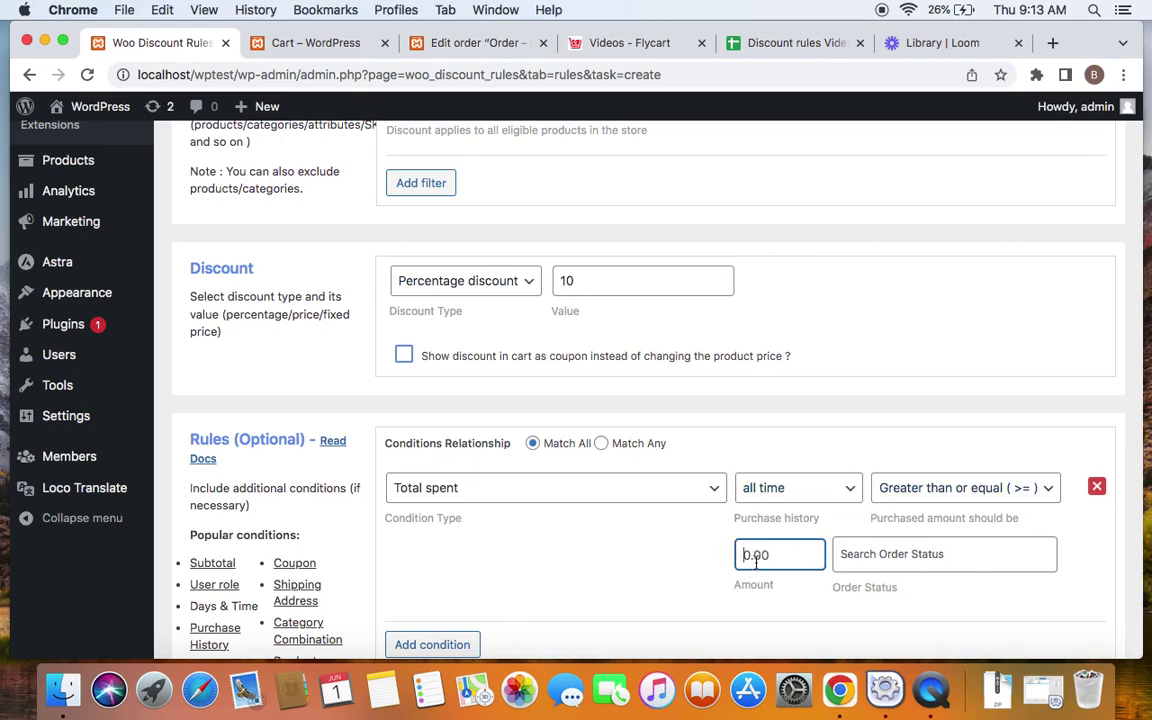
pyautogui.write('500')
# Limit the Total spent condition to orders with the statuses On hold, Processing and Completed.
pyautogui.click(941, 551)
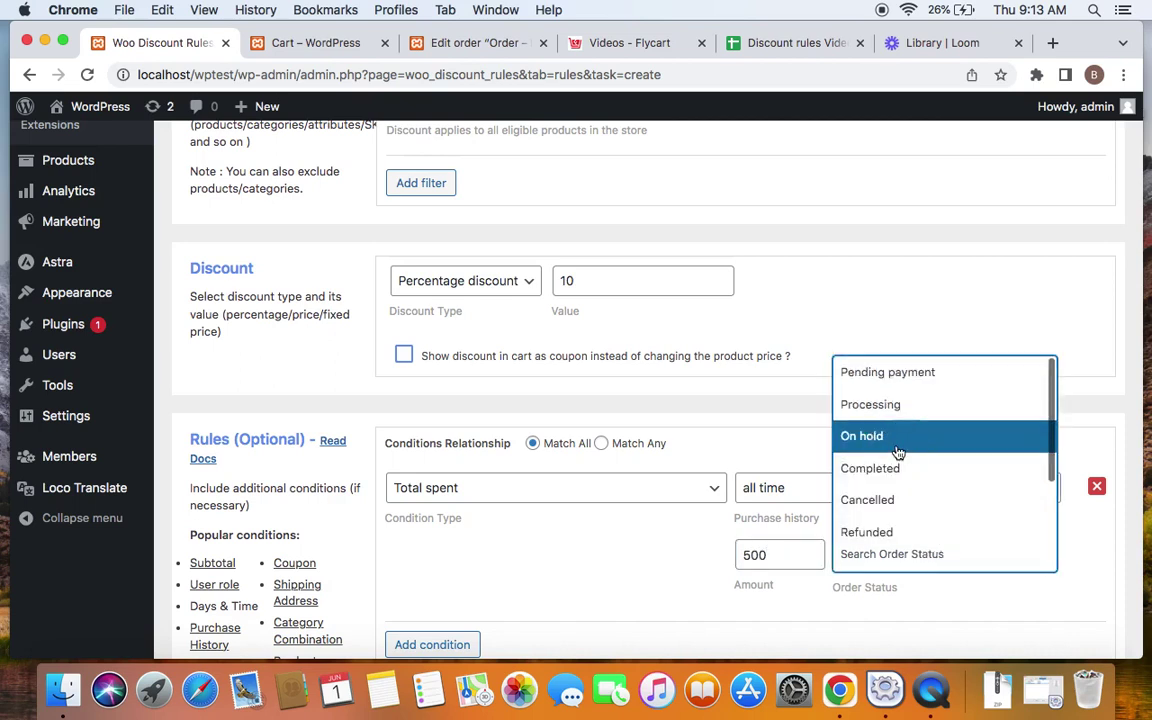
pyautogui.click(897, 452)
pyautogui.click(859, 616)
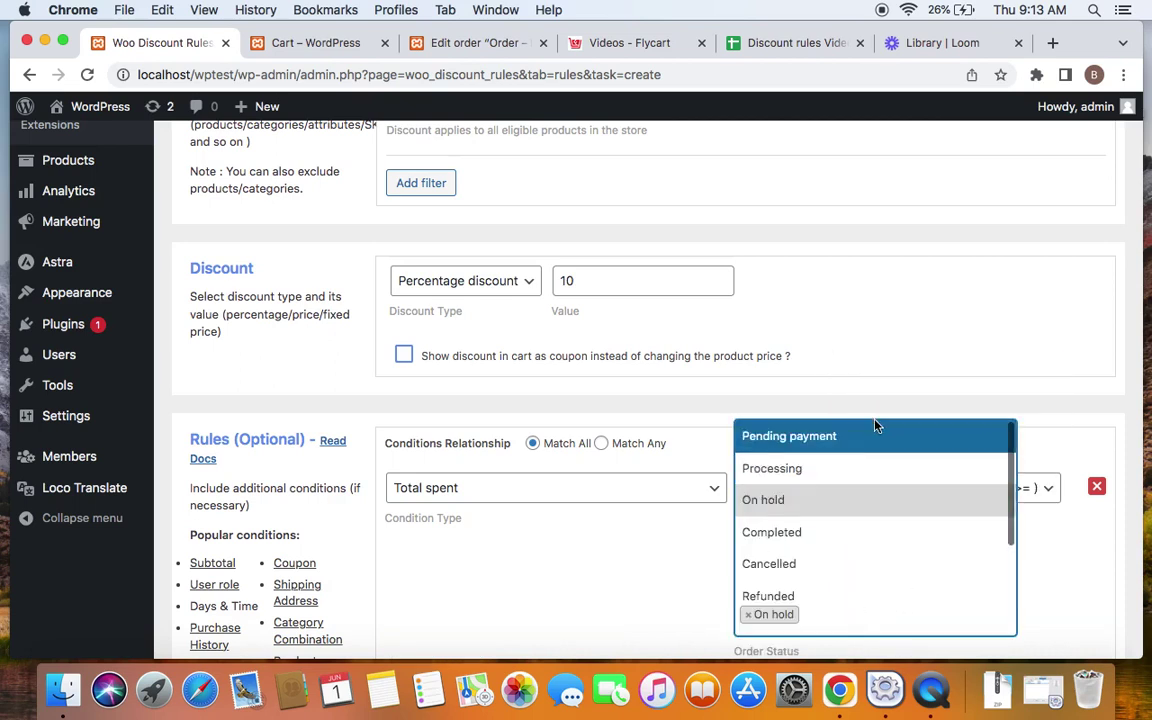
pyautogui.click(868, 471)
pyautogui.click(887, 612)
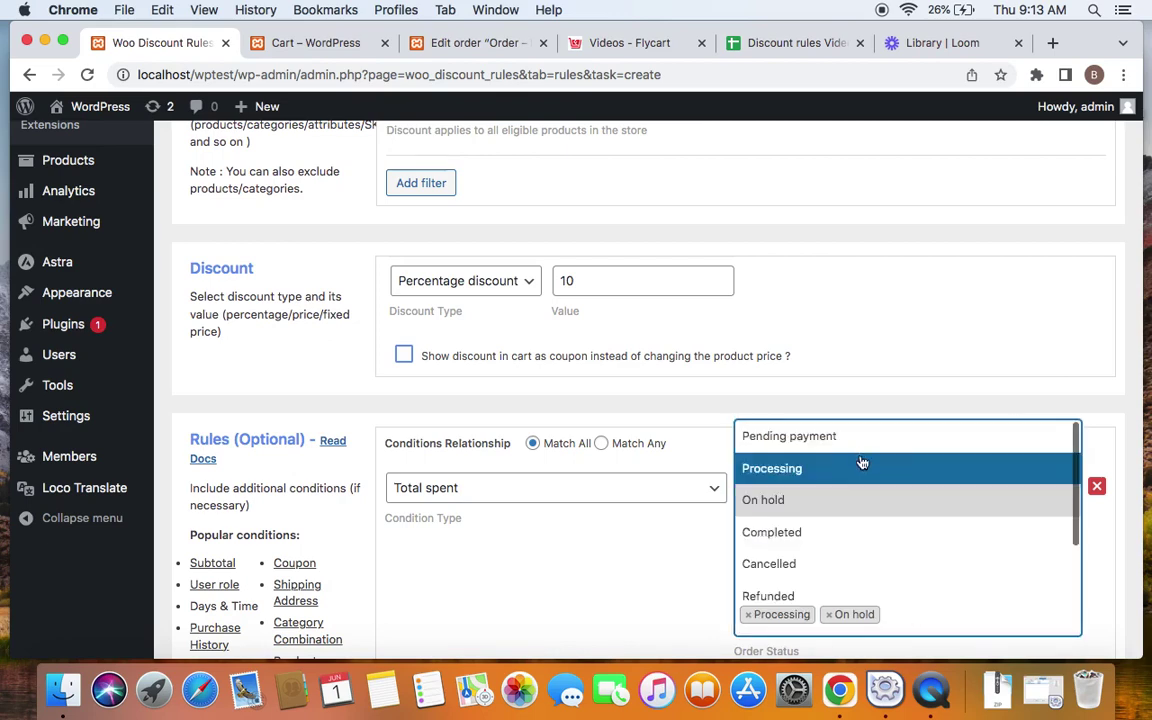
pyautogui.click(892, 532)
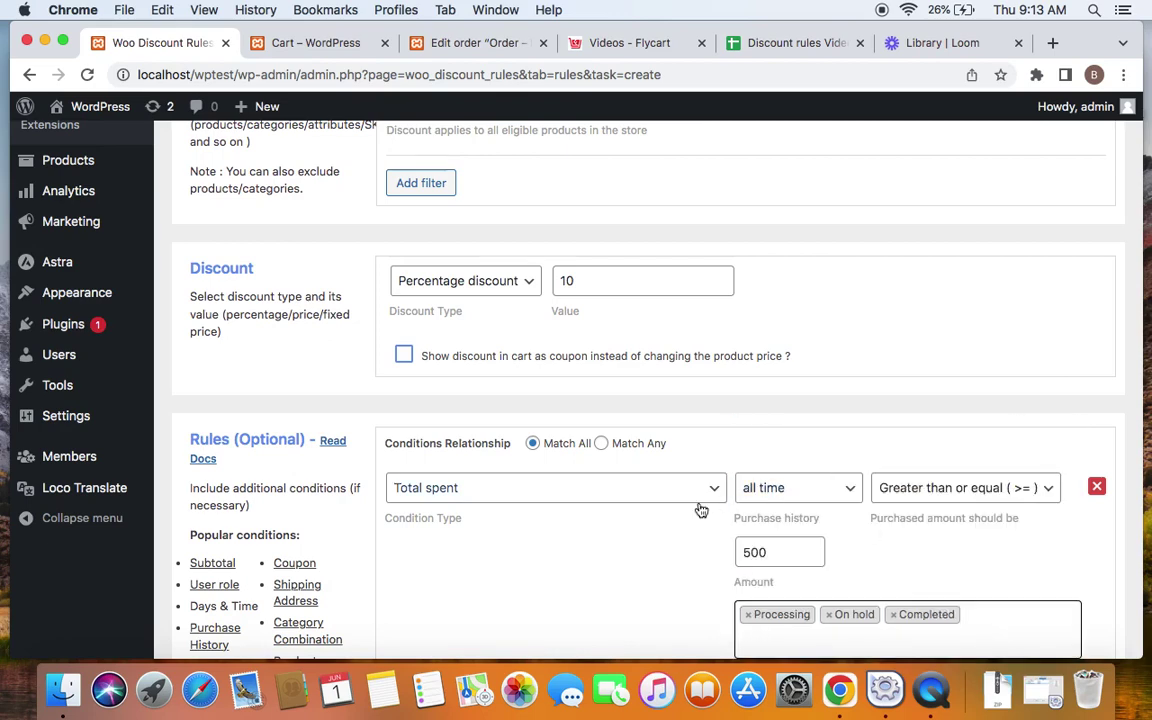
# Save the 10% discount rule and close it to return to the rules list.
pyautogui.scroll(-3, 617, 535)
pyautogui.scroll(10, 617, 535)
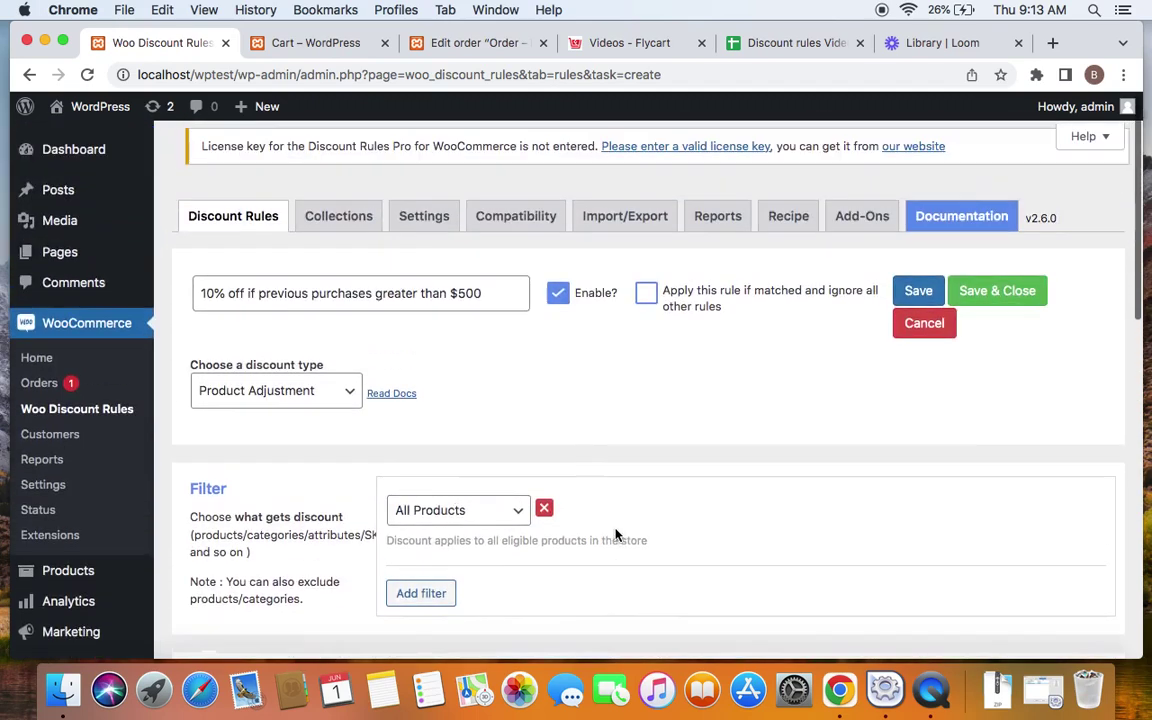
pyautogui.click(997, 288)
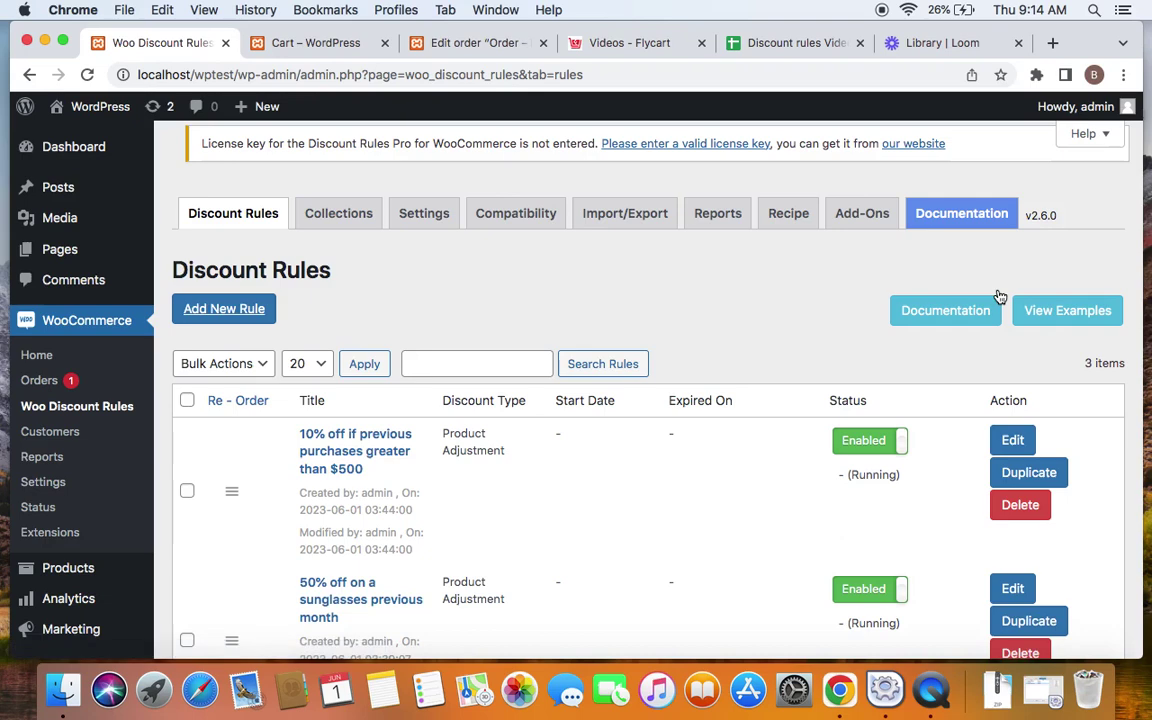
# Open the WooCommerce orders list and review the totals of the customer's previous orders.
pyautogui.click(488, 43)
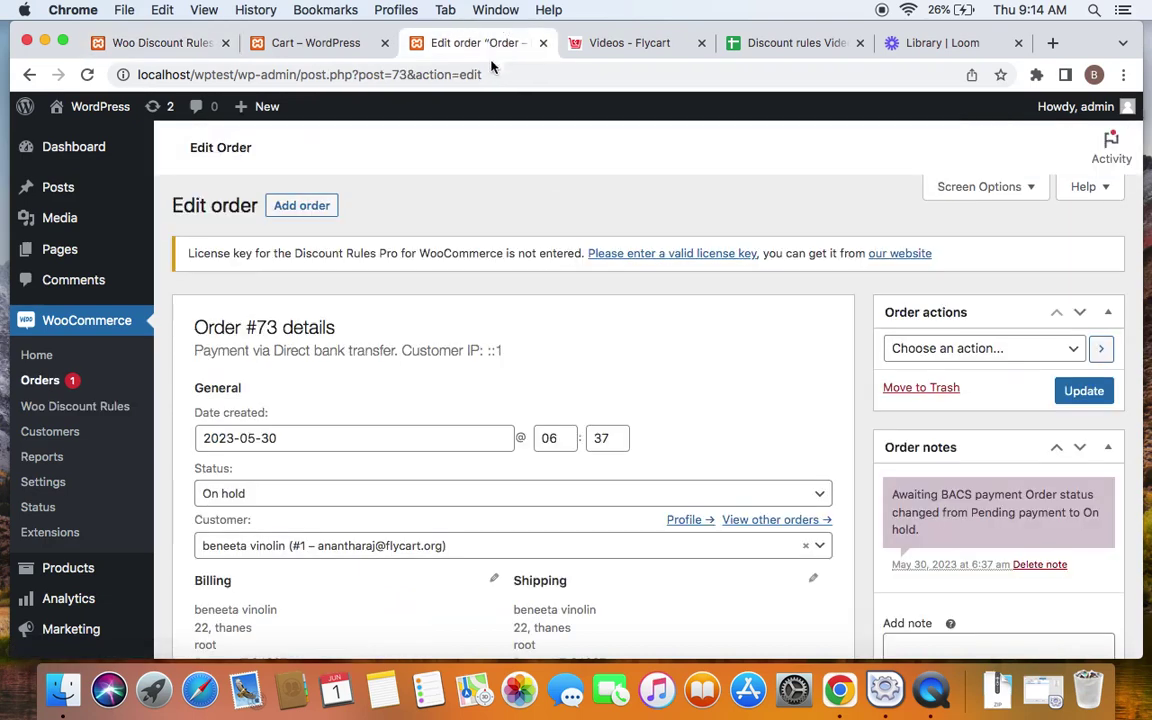
pyautogui.click(45, 378)
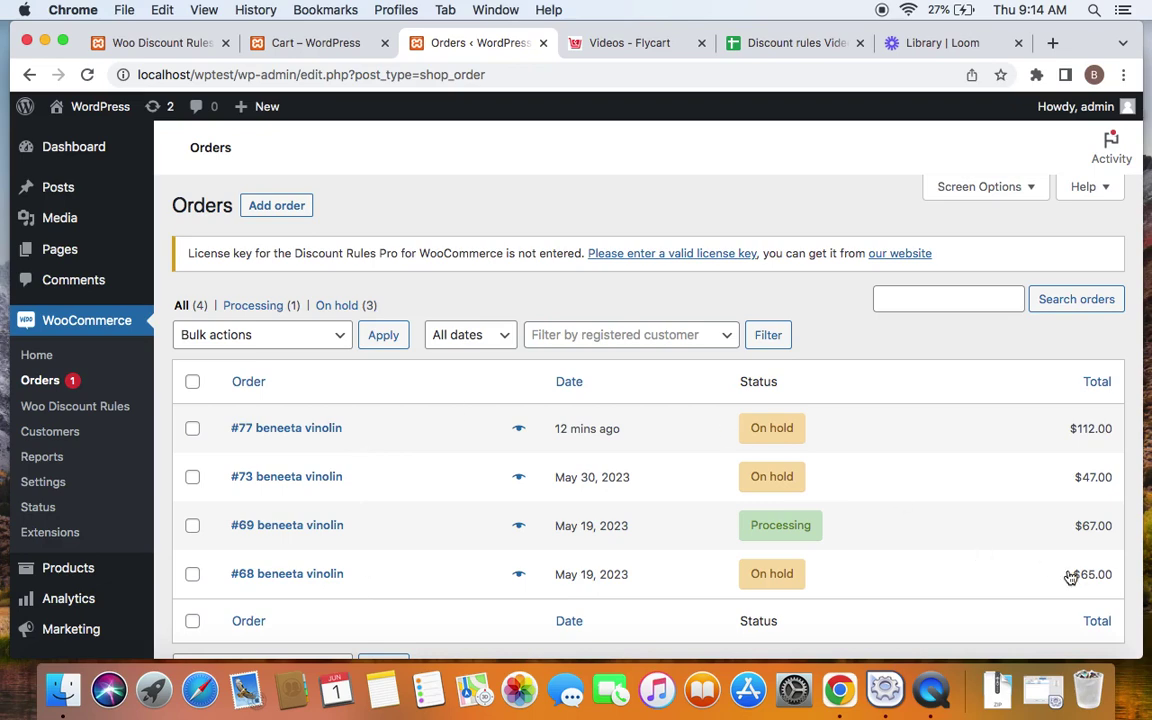
pyautogui.scroll(-3, 1079, 530)
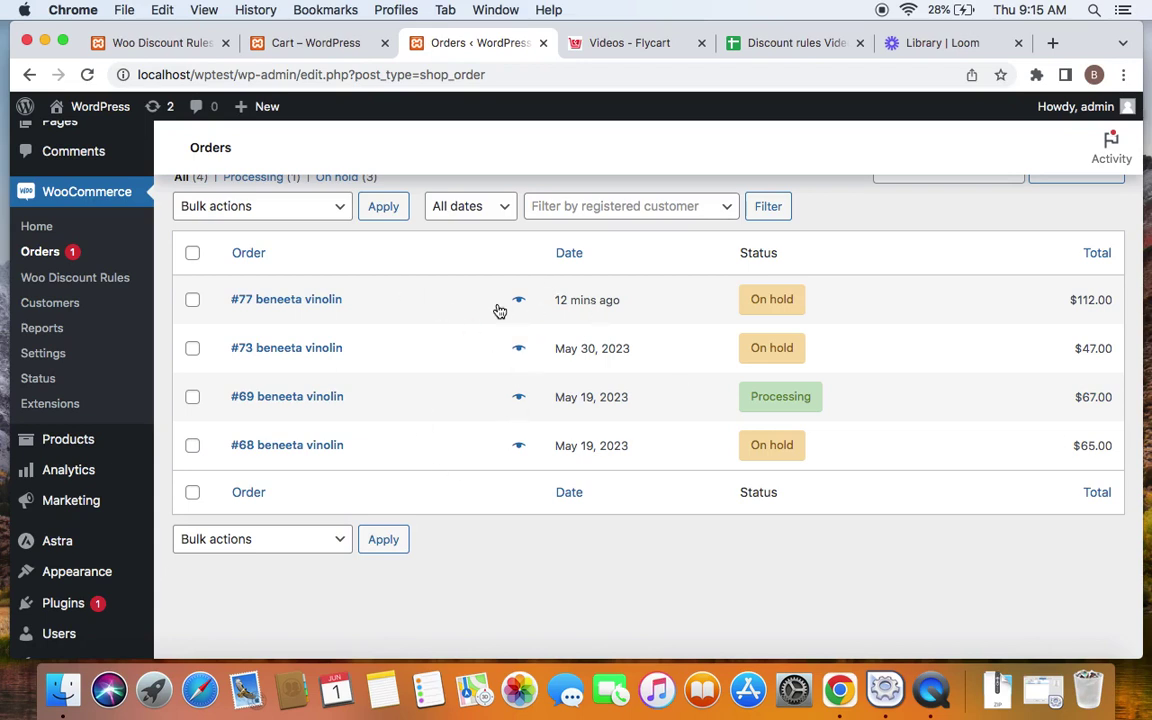
pyautogui.scroll(3, 497, 309)
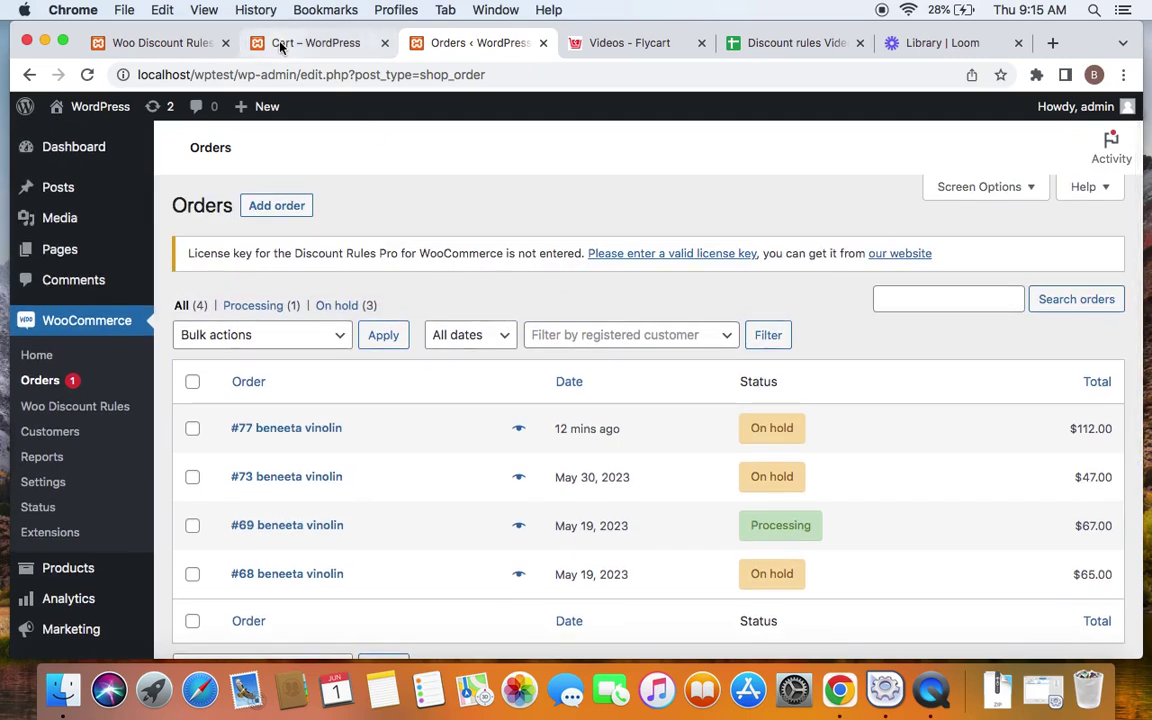
# Go to the storefront's Shop page and add two Sunglasses and one Polo to the cart.
pyautogui.click(282, 46)
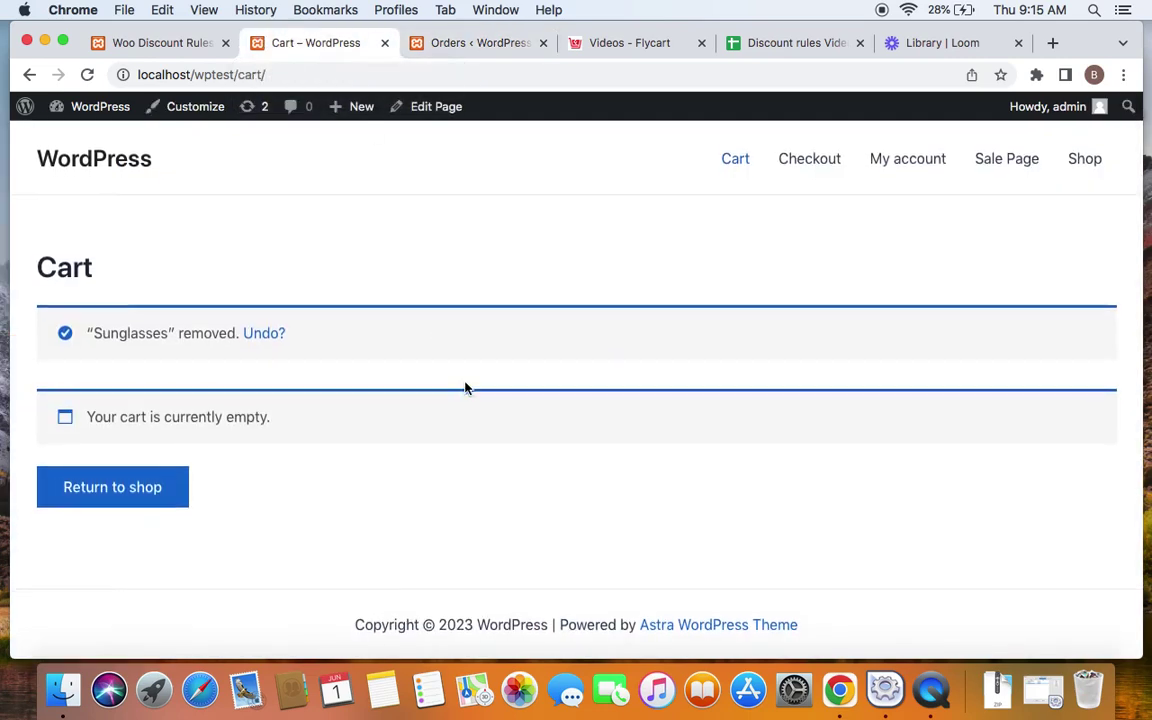
pyautogui.click(1080, 168)
pyautogui.click(428, 45)
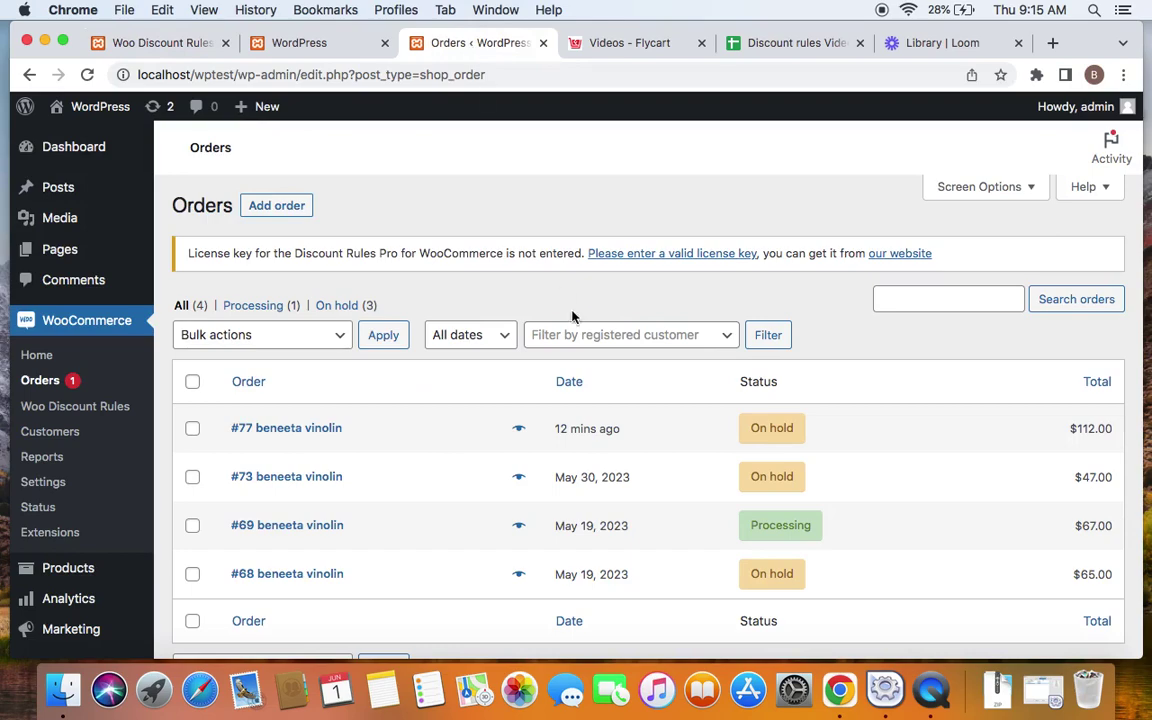
pyautogui.click(280, 45)
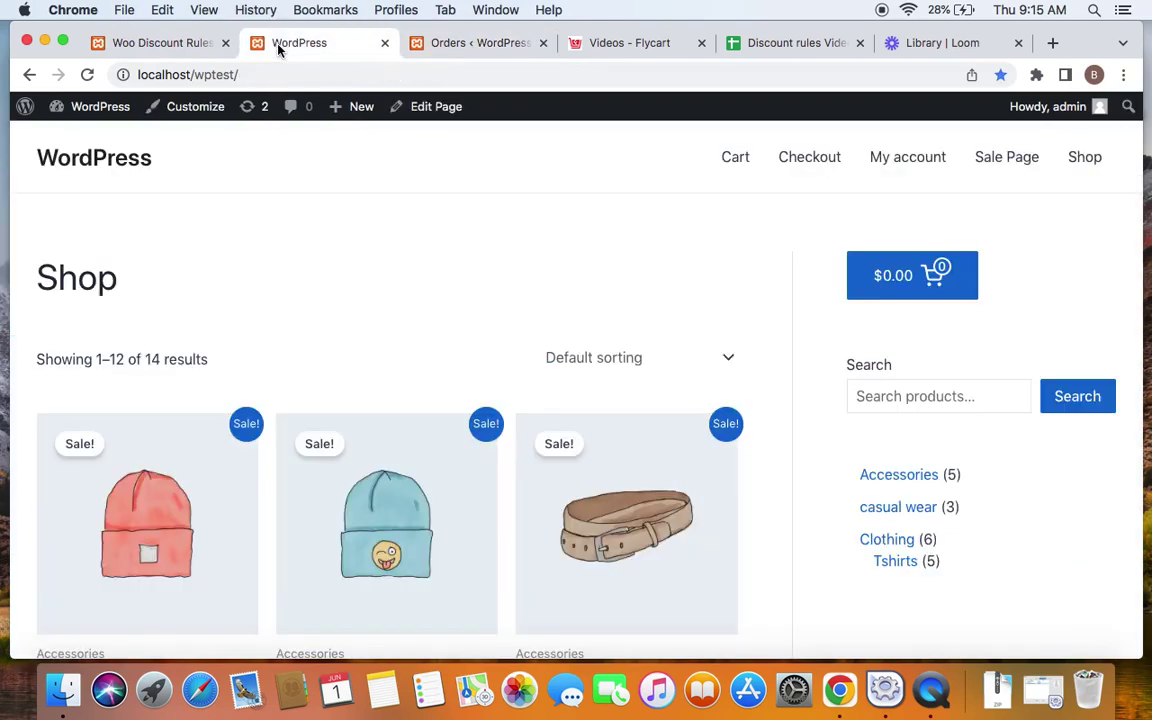
pyautogui.scroll(-10, 450, 334)
pyautogui.scroll(-6, 452, 336)
pyautogui.click(350, 417)
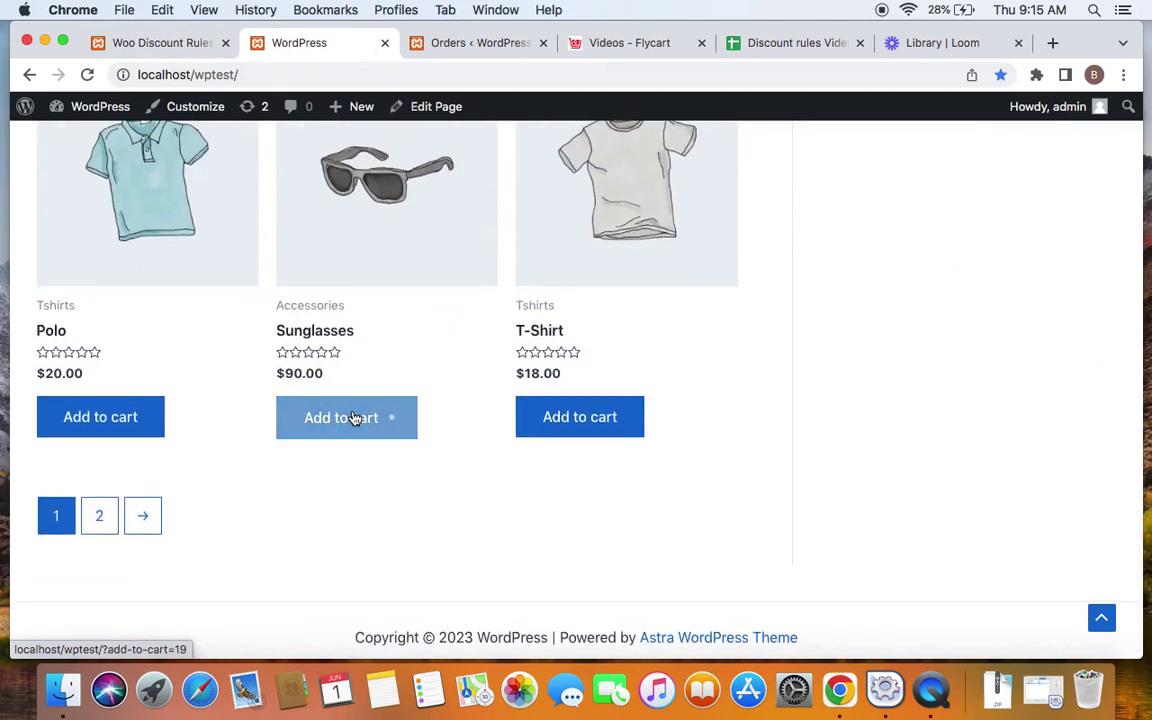
pyautogui.click(145, 419)
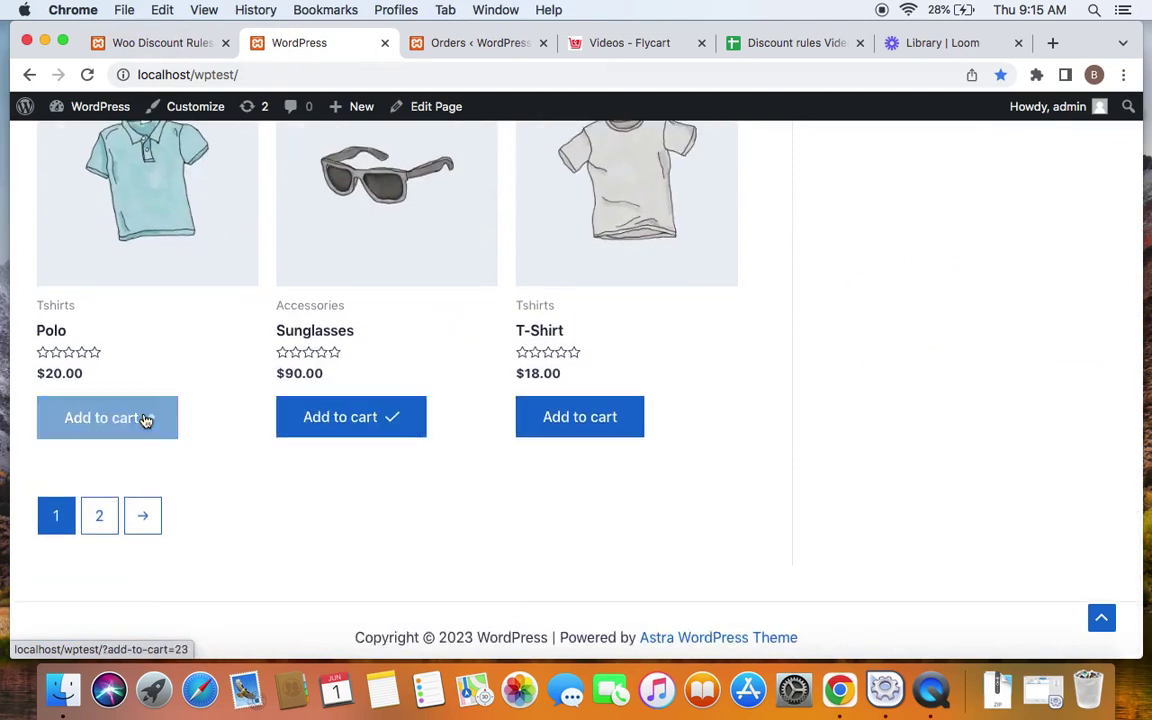
pyautogui.click(352, 420)
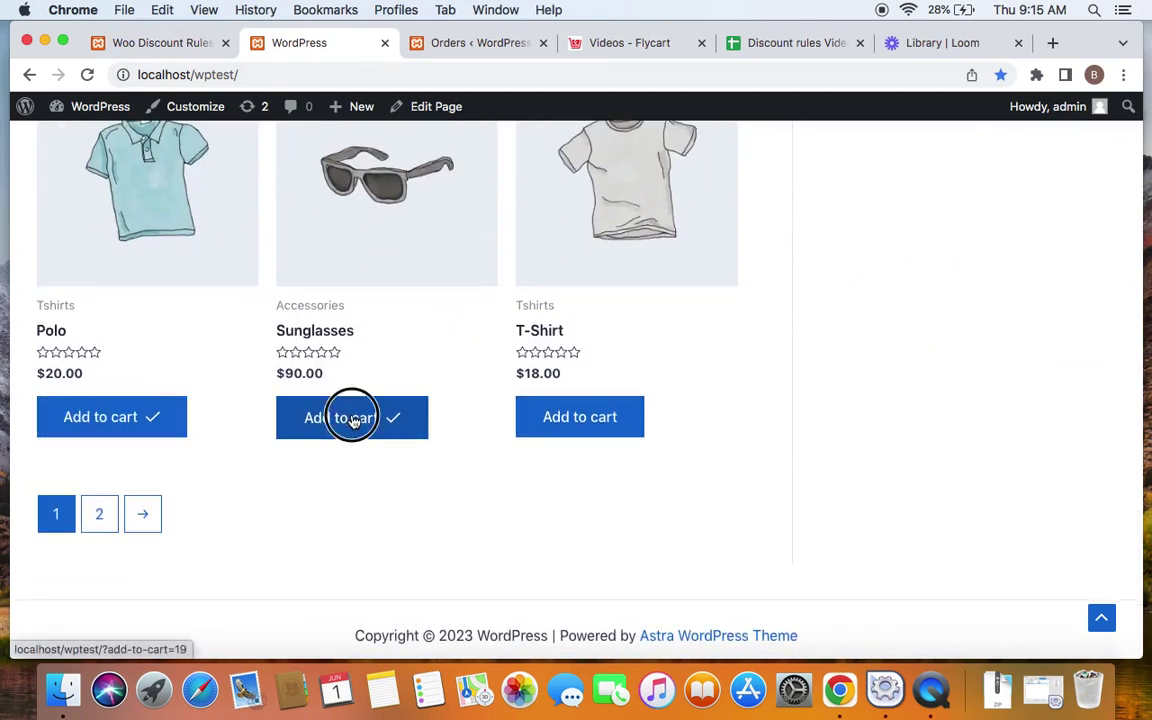
# Increase the Polo quantity in the cart to 2 and open the full cart page.
pyautogui.scroll(7, 897, 360)
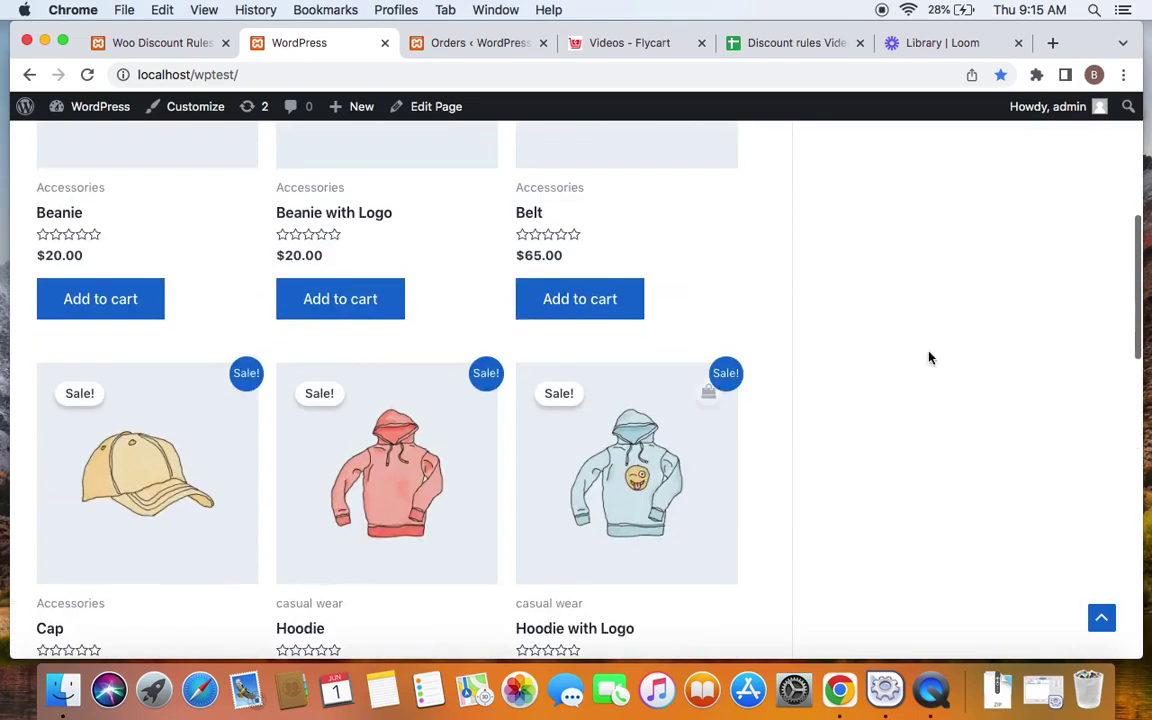
pyautogui.scroll(5, 897, 360)
pyautogui.click(909, 288)
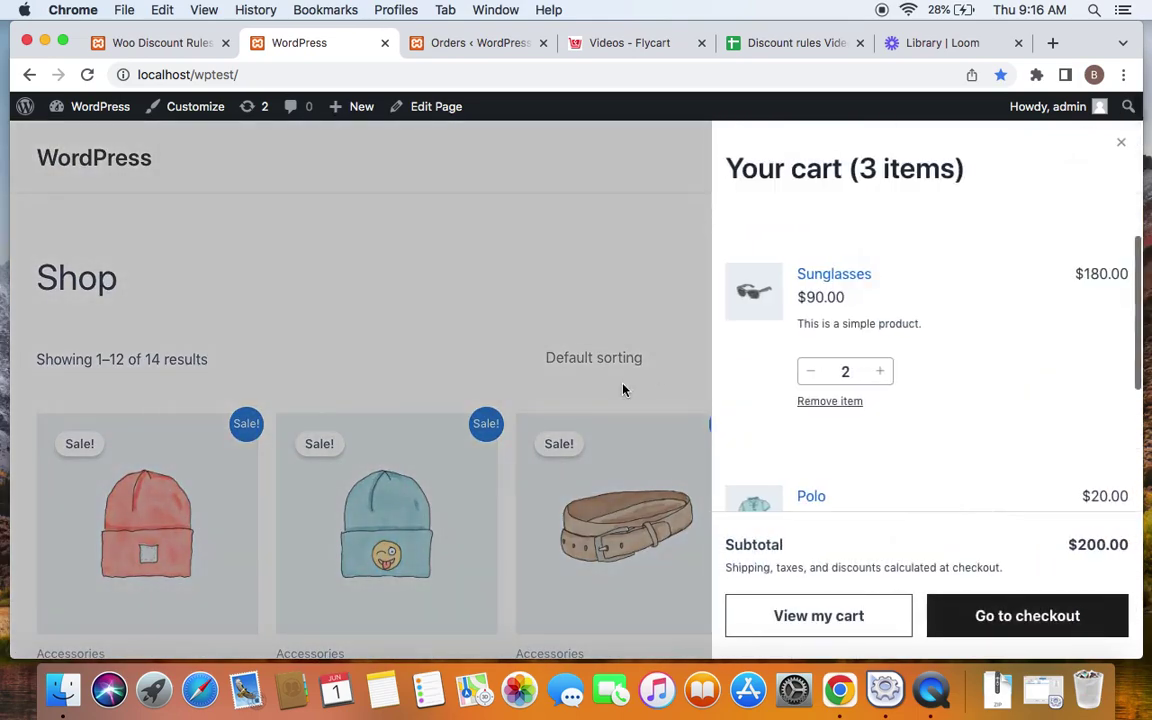
pyautogui.scroll(-3, 882, 442)
pyautogui.click(879, 460)
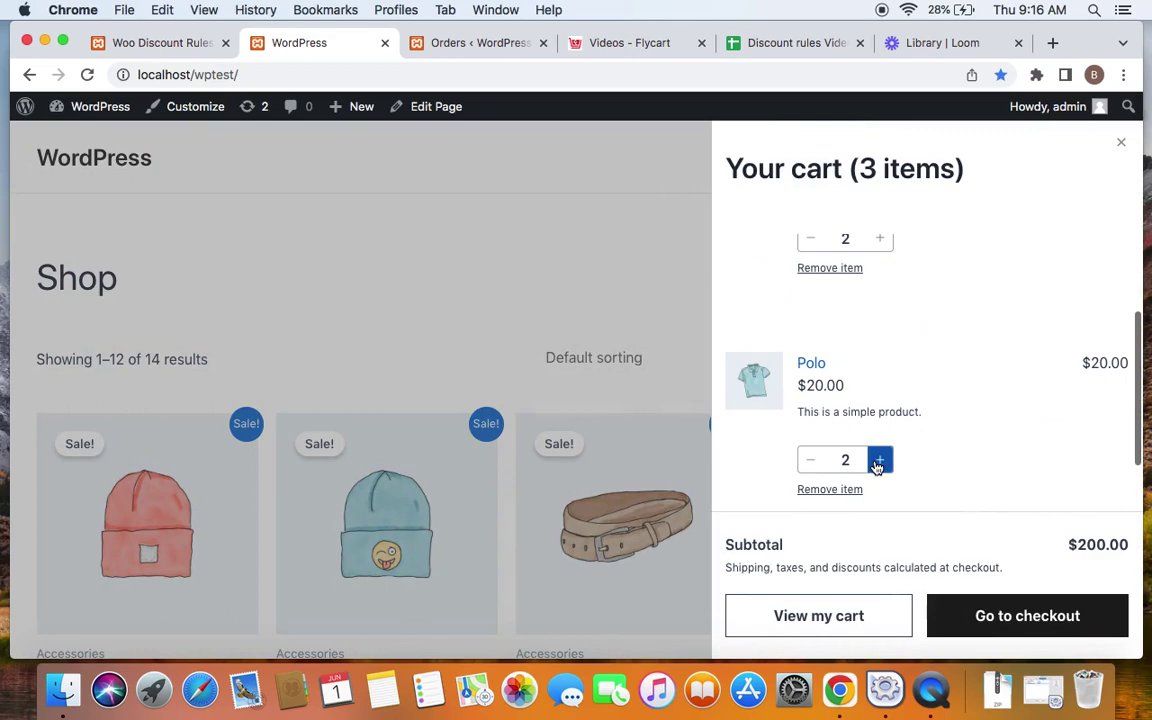
pyautogui.click(848, 618)
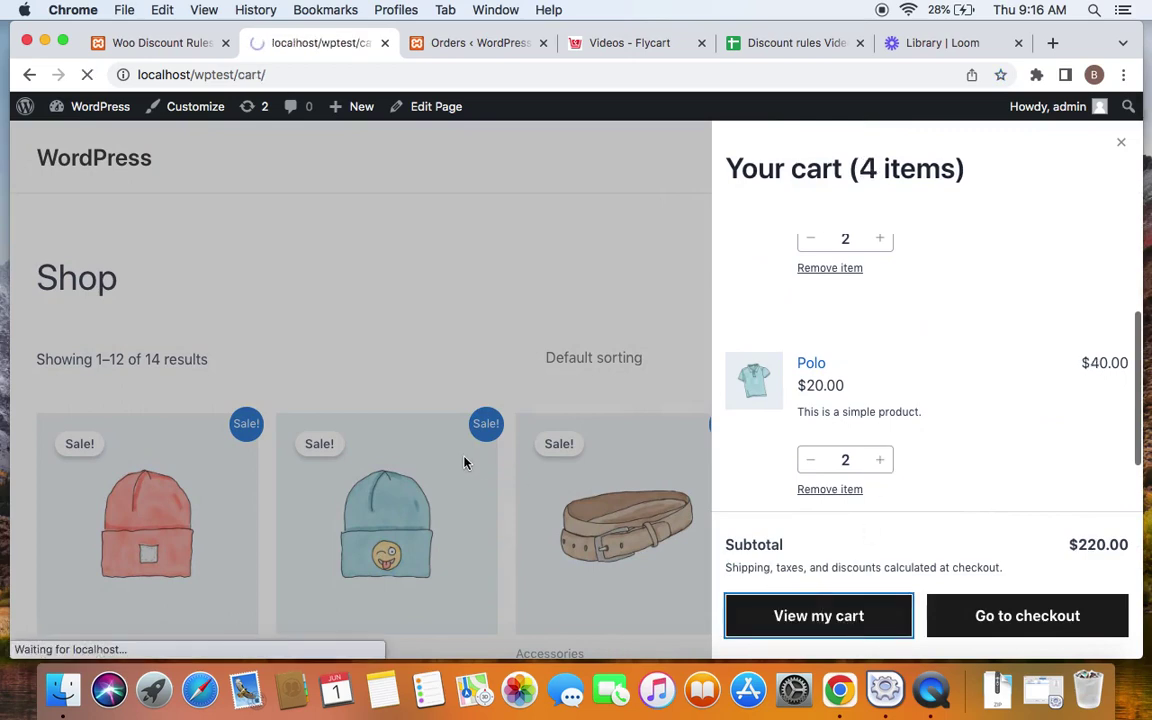
# Proceed to checkout from the cart and place the order for the Sunglasses and Polo.
pyautogui.scroll(-1, 612, 528)
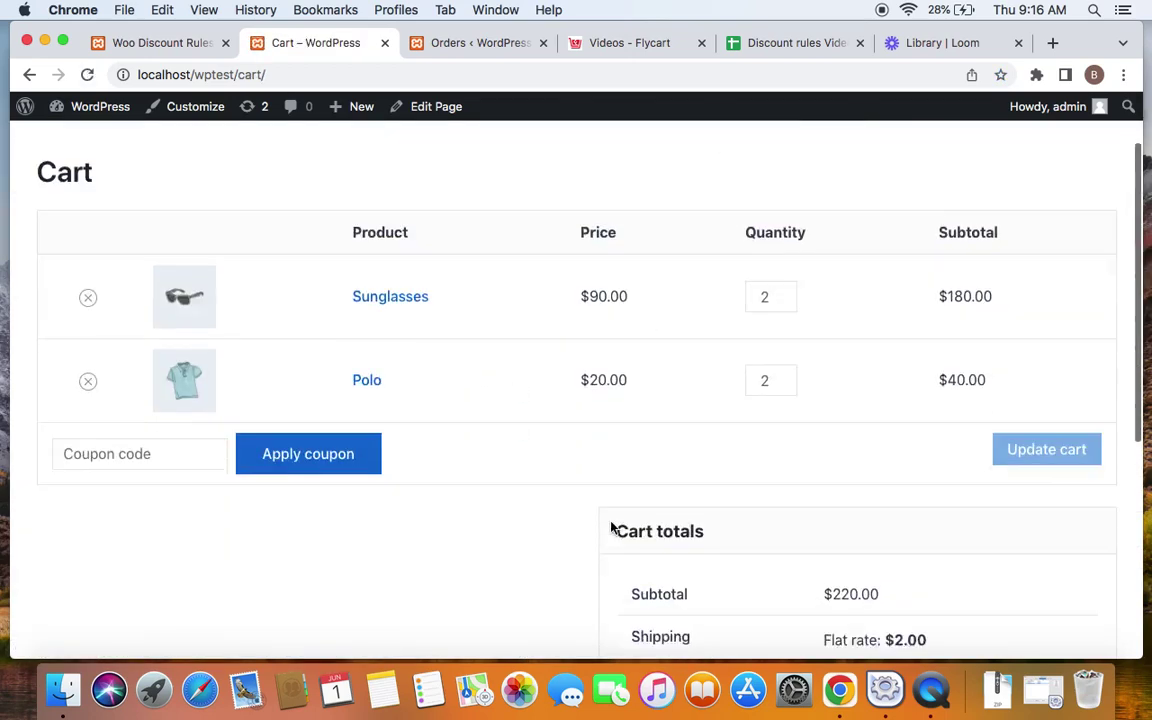
pyautogui.scroll(-3, 612, 528)
pyautogui.click(818, 578)
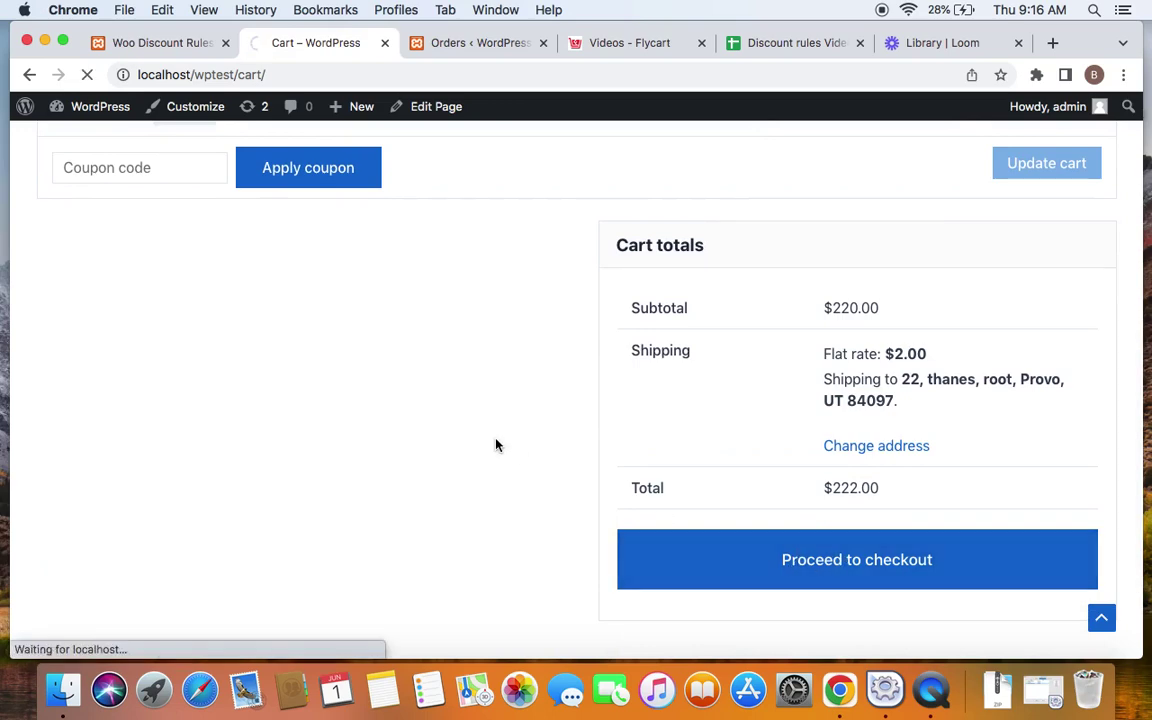
pyautogui.scroll(1, 848, 219)
pyautogui.click(849, 225)
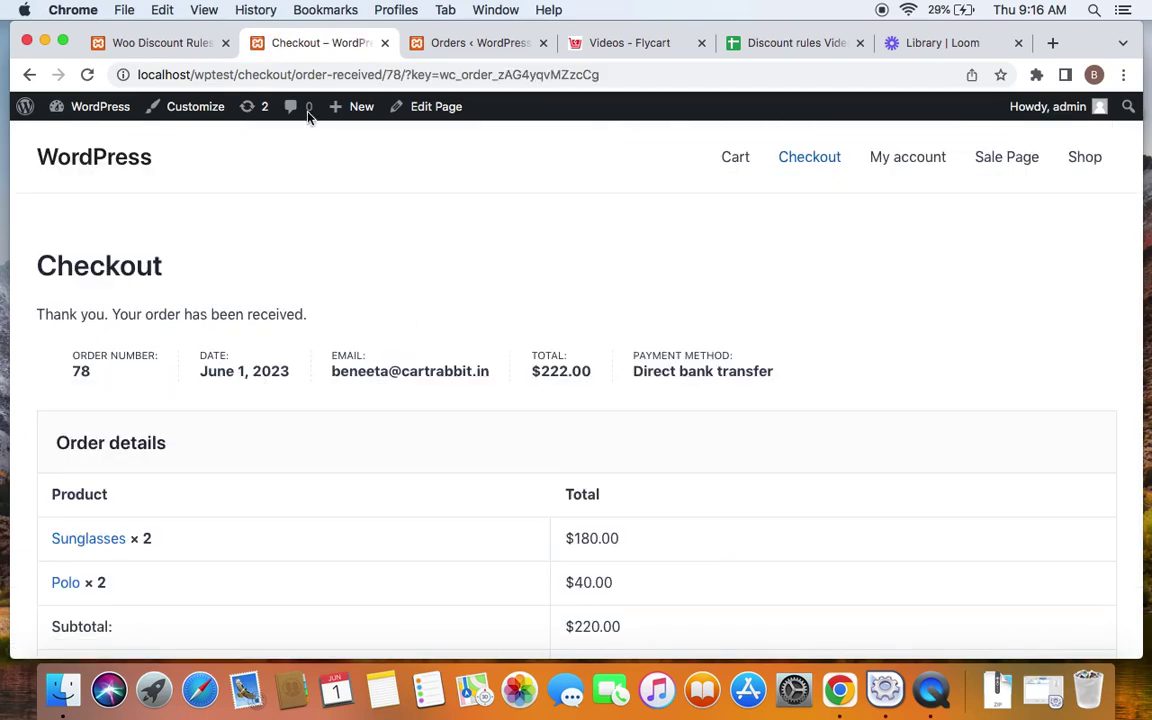
# Close the order confirmation page, reload the orders list and review the totals of all orders.
pyautogui.click(384, 42)
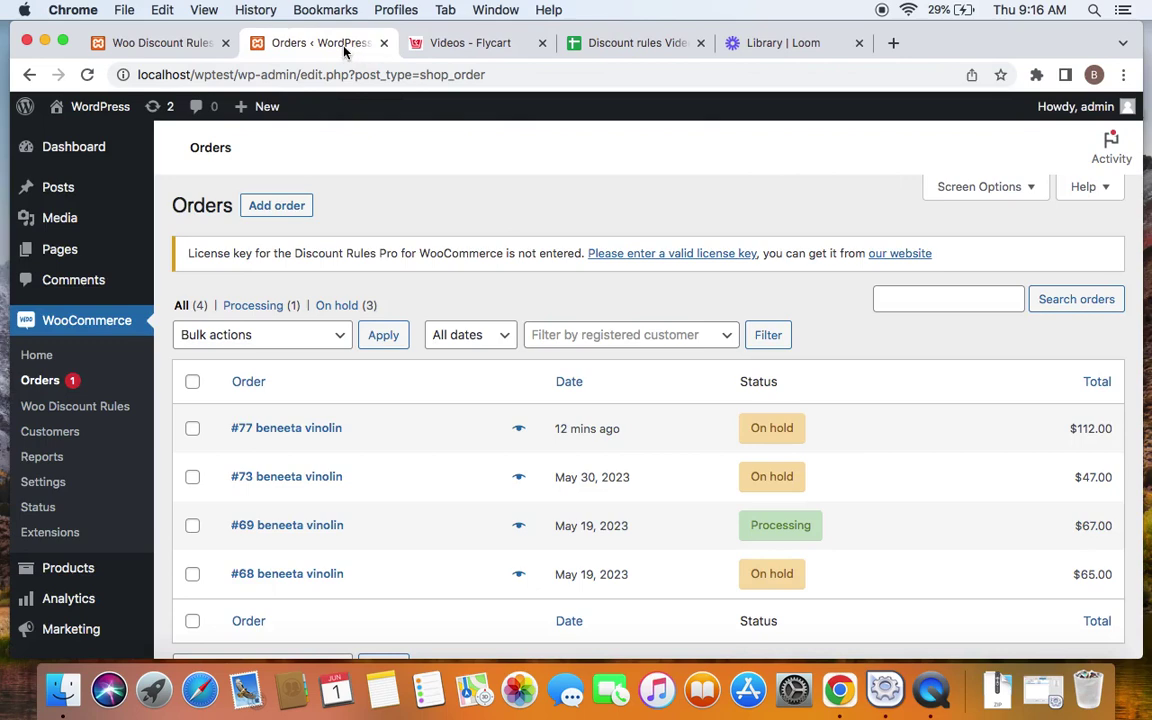
pyautogui.rightClick(503, 224)
pyautogui.click(539, 260)
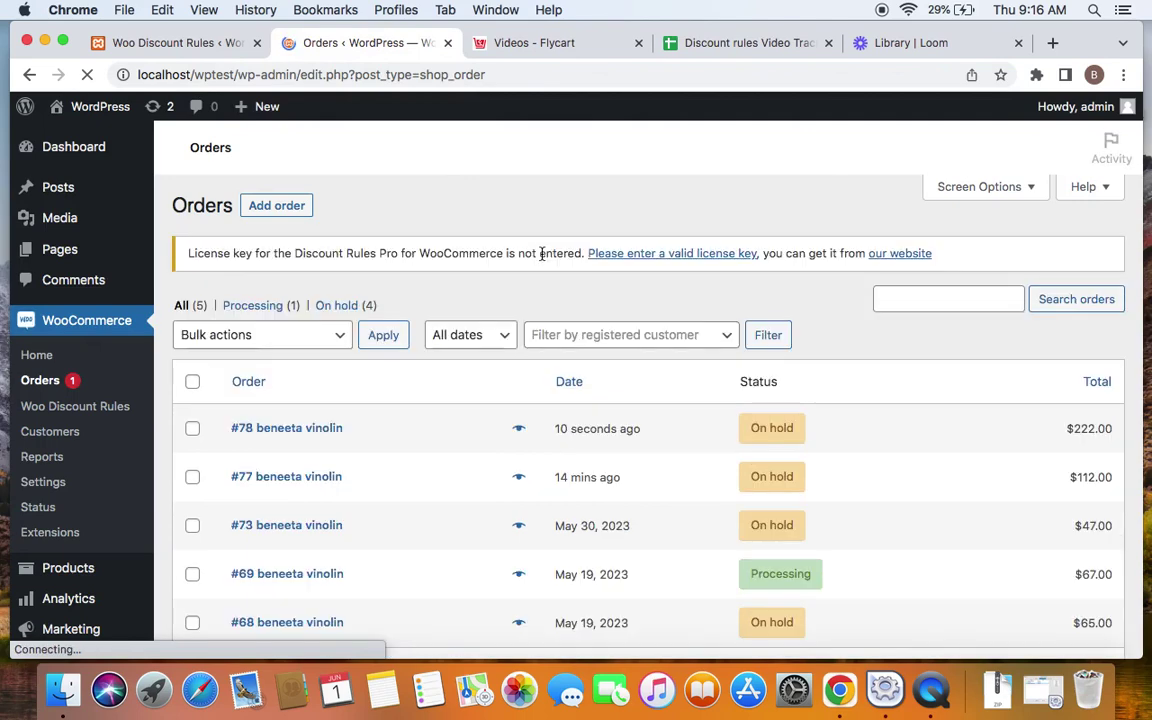
pyautogui.scroll(-2, 657, 332)
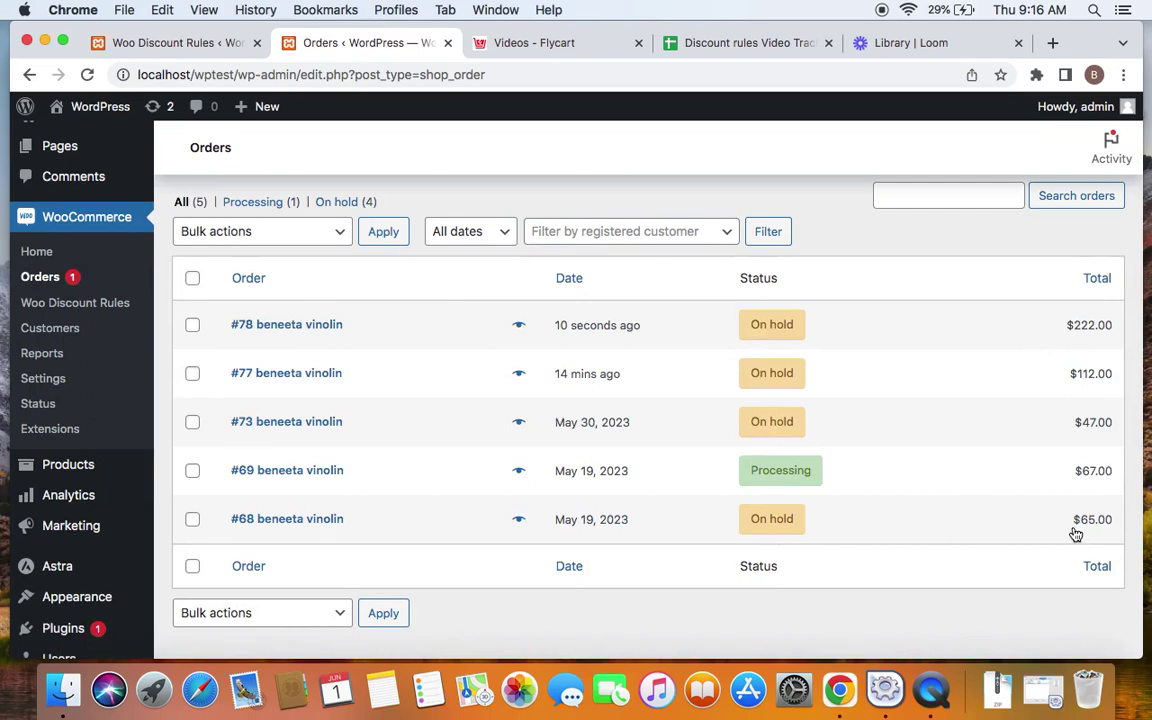
# Open the storefront in a new tab and check the discount badges on the shop products.
pyautogui.rightClick(114, 106)
pyautogui.click(155, 114)
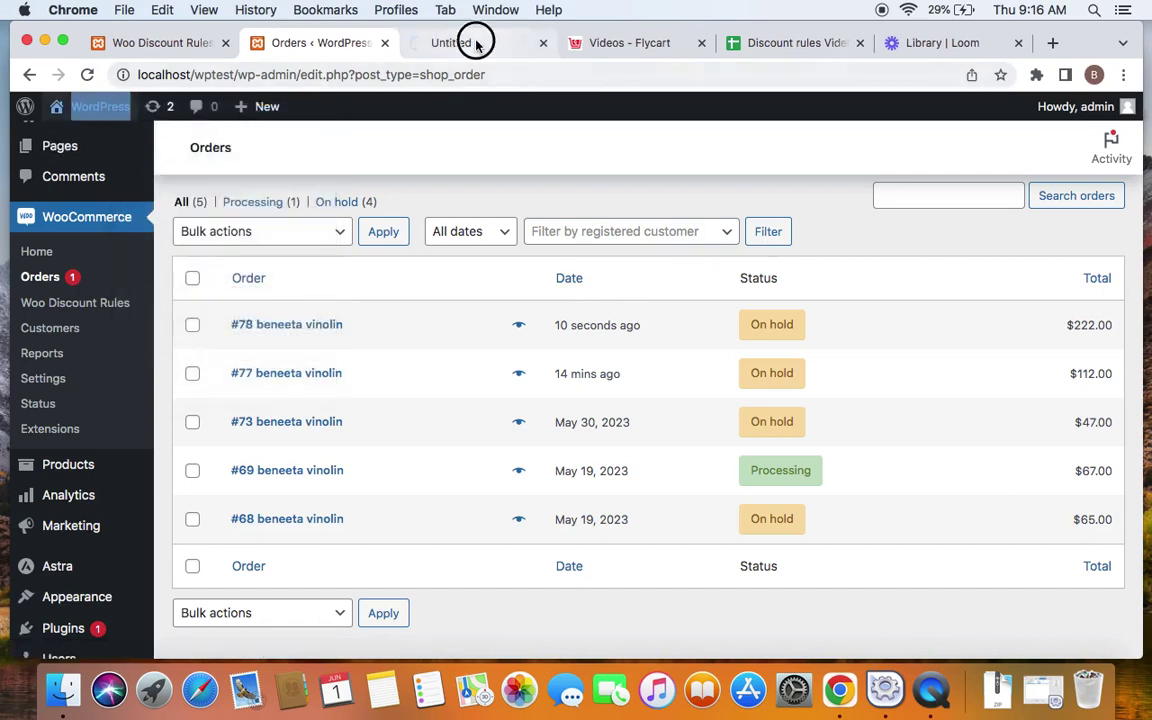
pyautogui.click(476, 43)
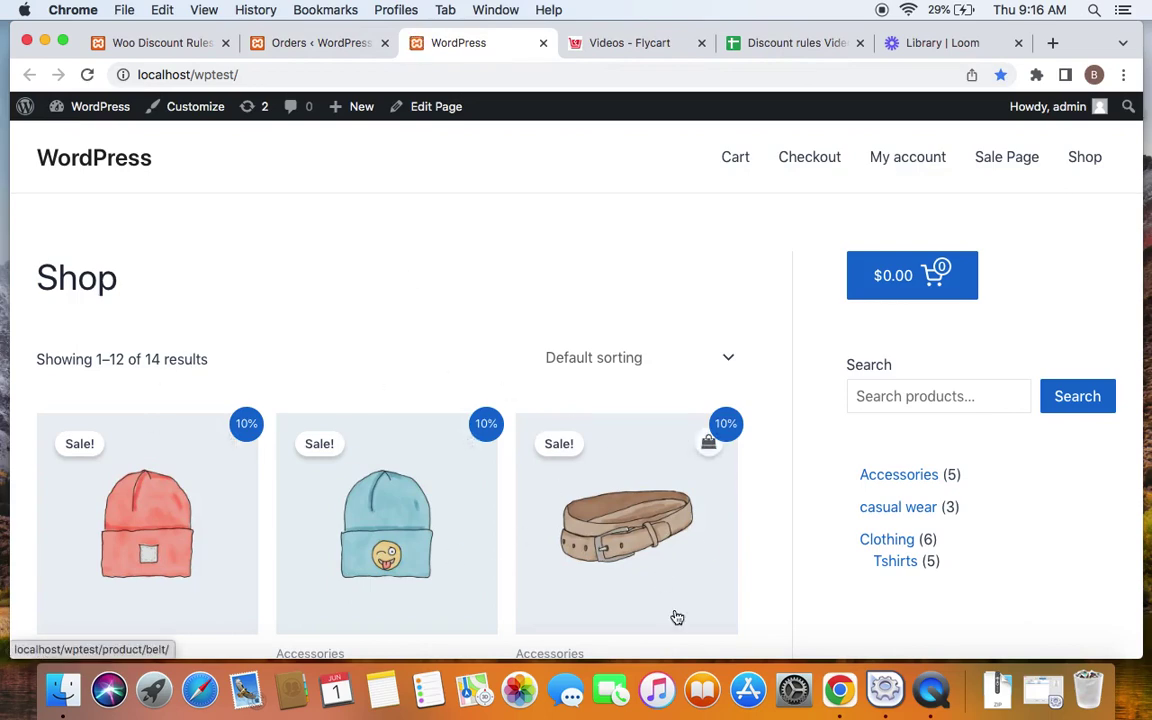
# Check the discounted prices of the shop products against the order totals in the orders list.
pyautogui.scroll(-3, 675, 616)
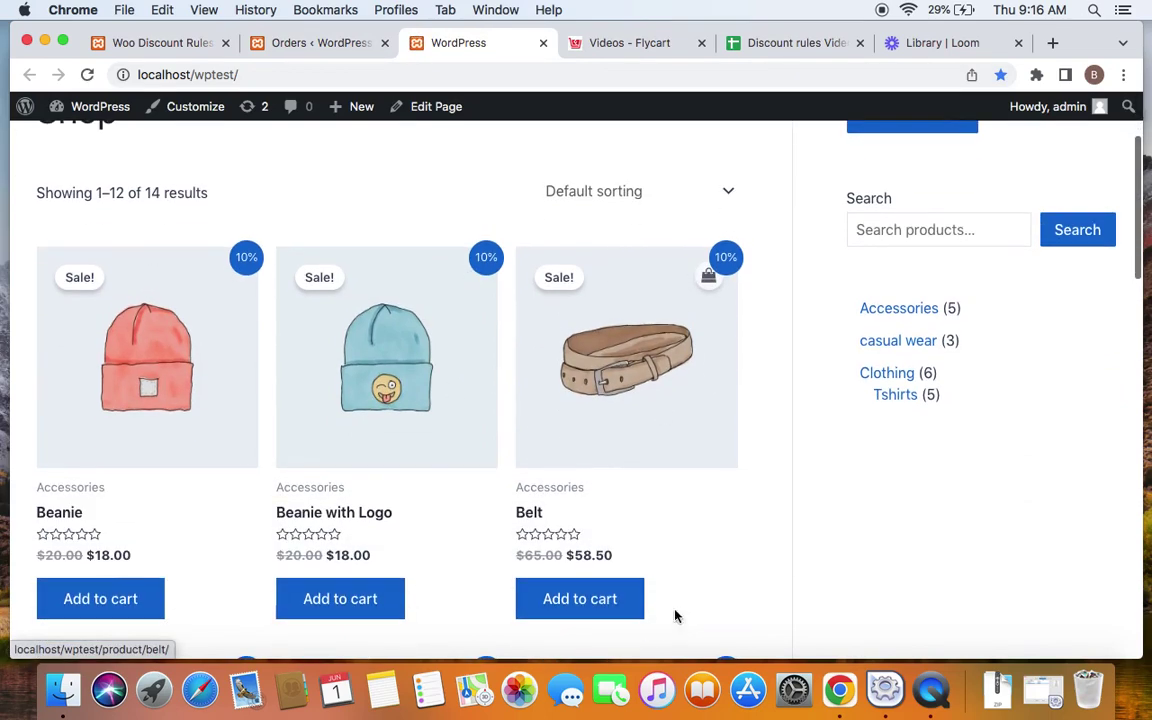
pyautogui.click(305, 44)
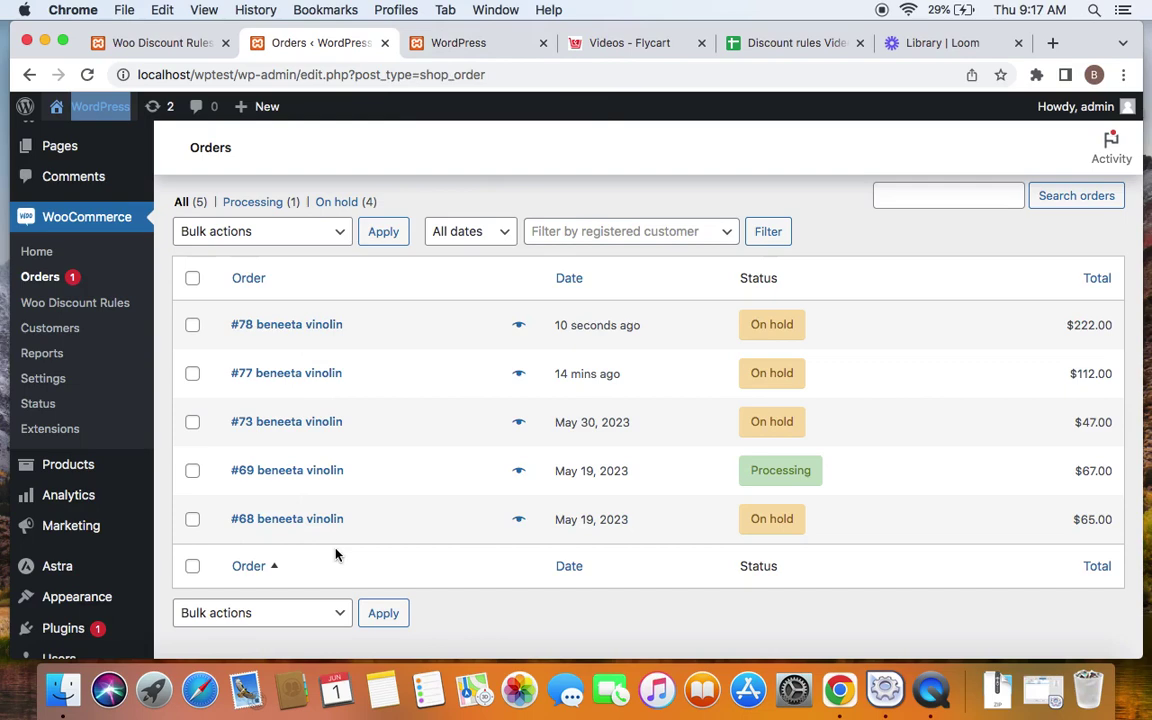
pyautogui.click(459, 45)
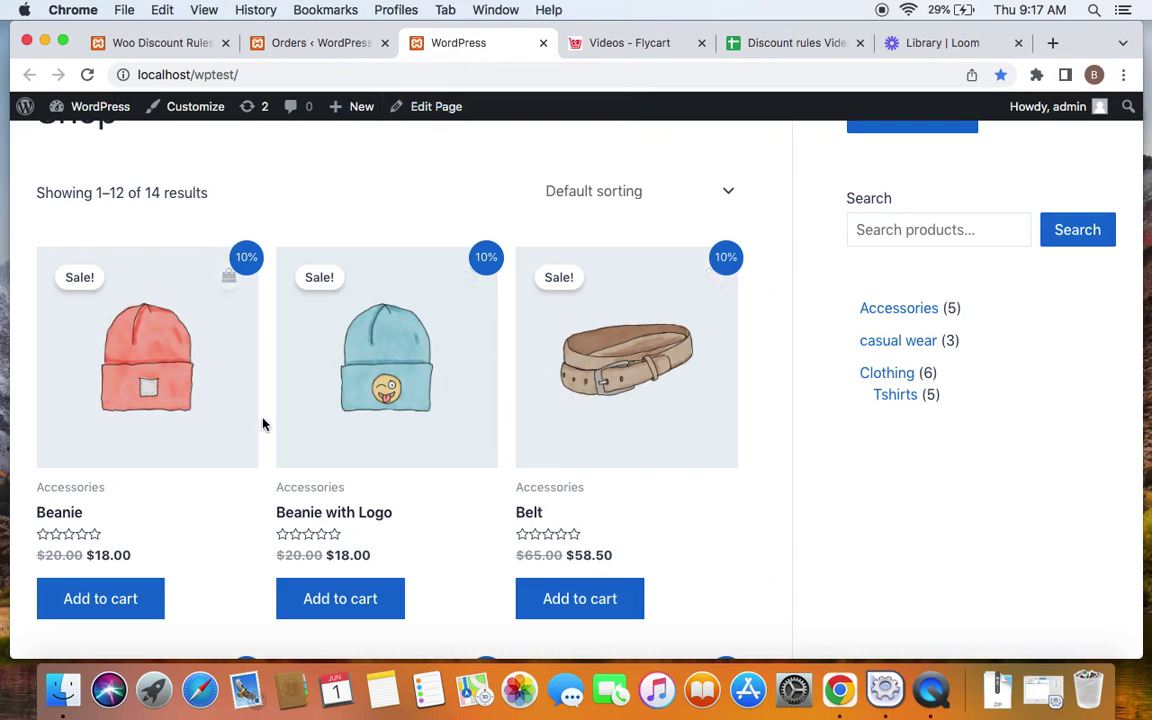
# Open the Beanie with Logo product page from the shop and check its discounted price.
pyautogui.click(382, 462)
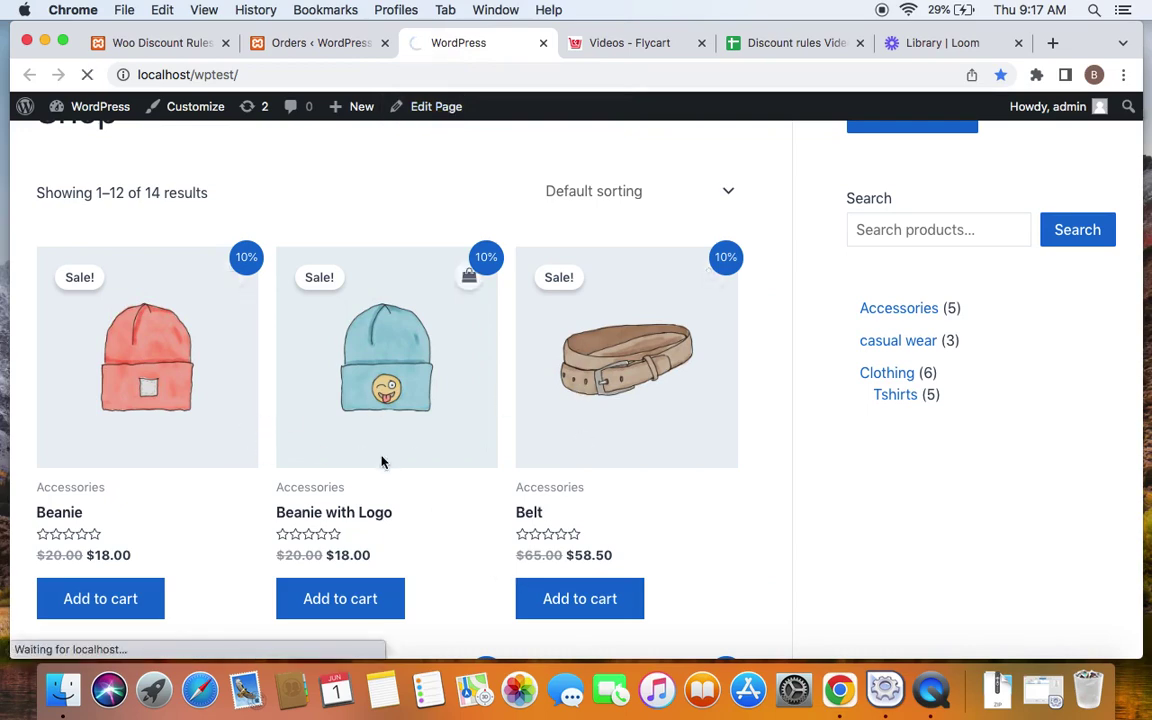
pyautogui.moveTo(698, 357); pyautogui.dragTo(815, 363)
pyautogui.click(822, 371)
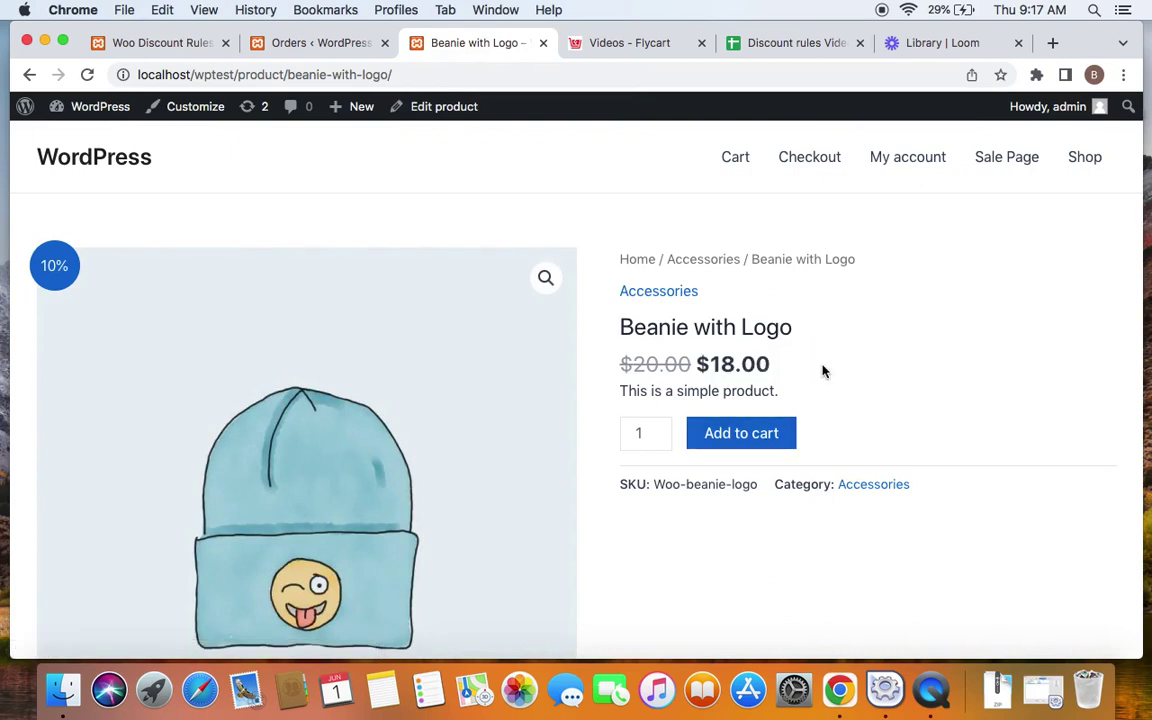
# Add one Beanie with Logo to the cart and check its discounted price on the cart page.
pyautogui.click(712, 436)
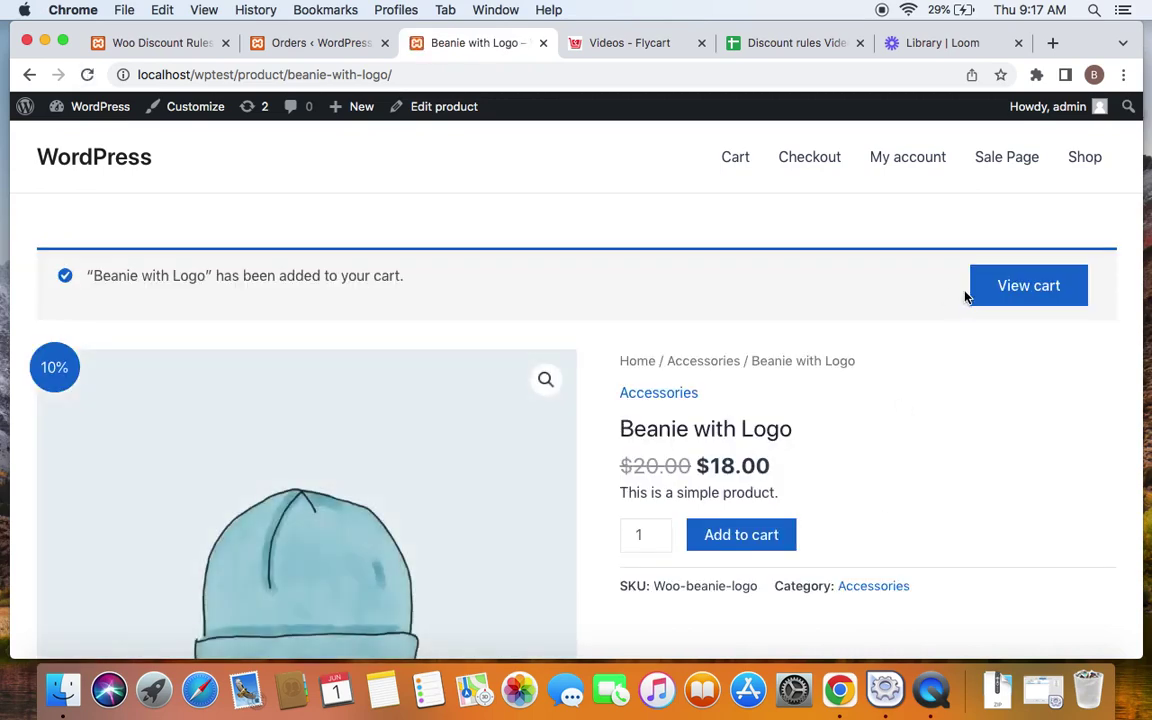
pyautogui.click(1000, 301)
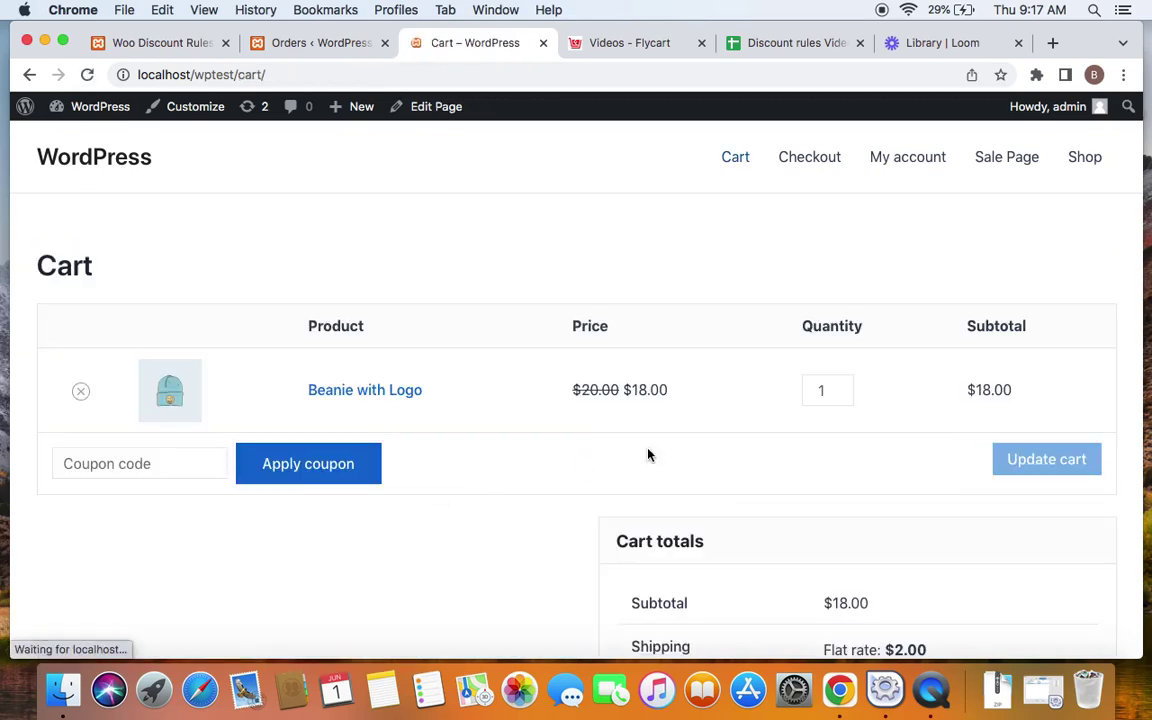
pyautogui.moveTo(570, 389); pyautogui.dragTo(684, 398)
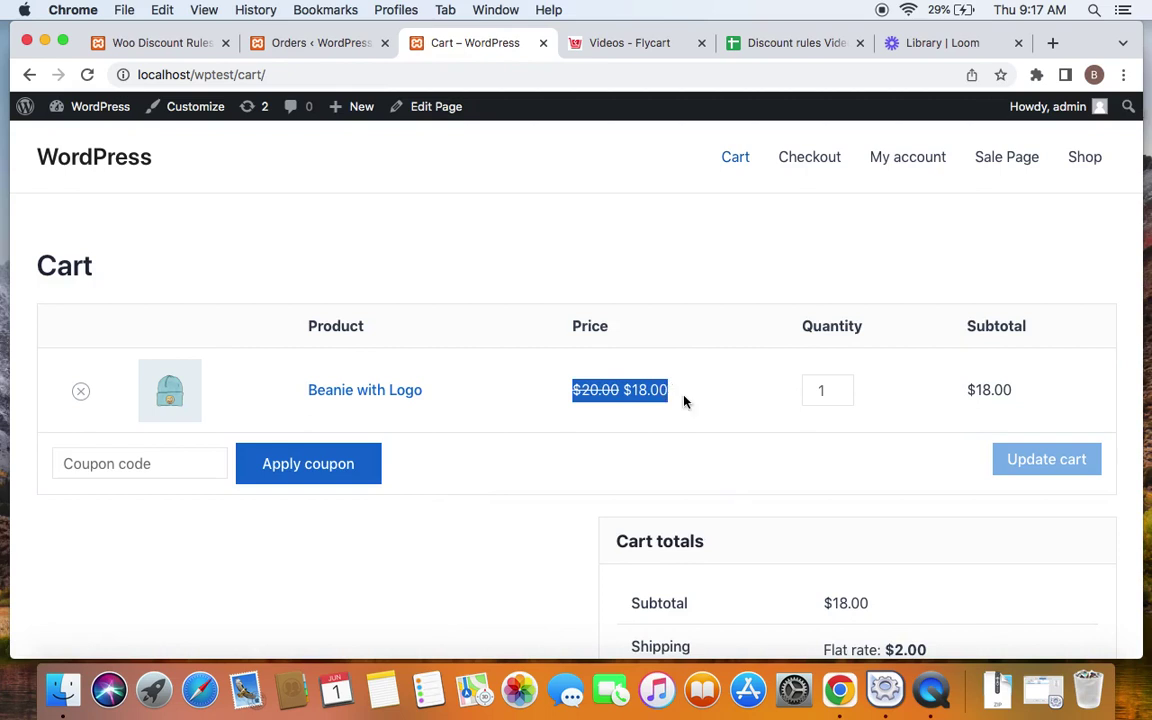
pyautogui.click(517, 440)
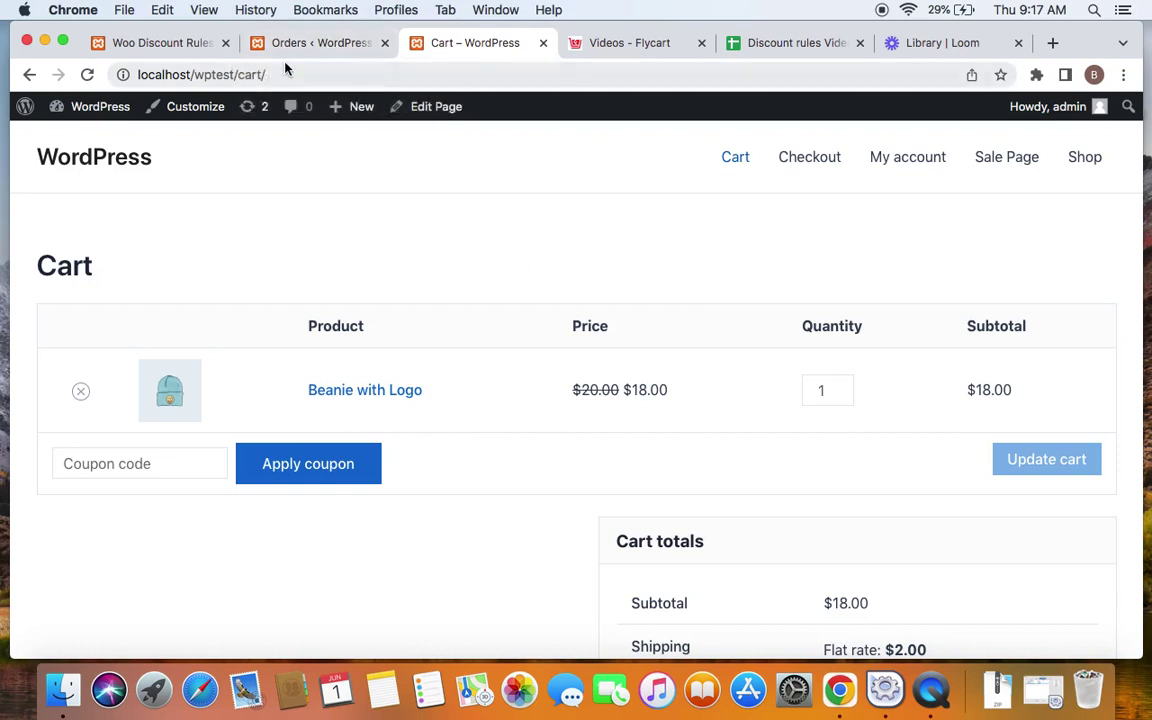
# Open the "10% off if previous purchases greater than $500" rule for editing and show the available condition types in its rules section.
pyautogui.click(185, 43)
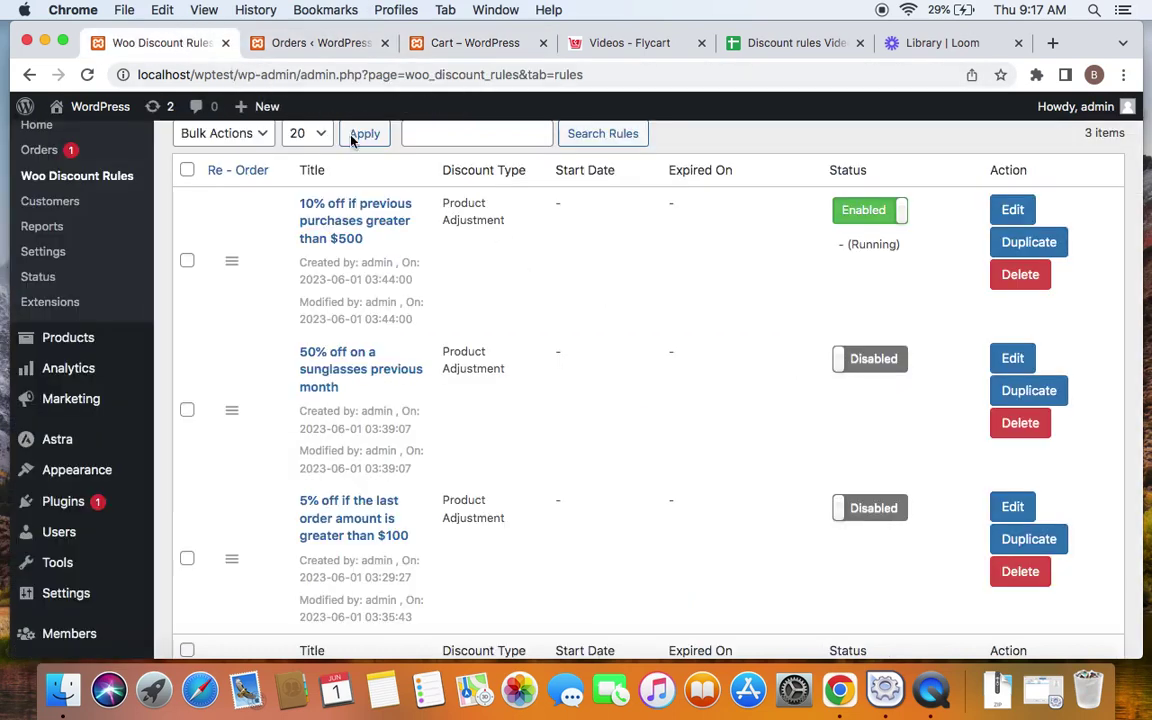
pyautogui.click(1036, 212)
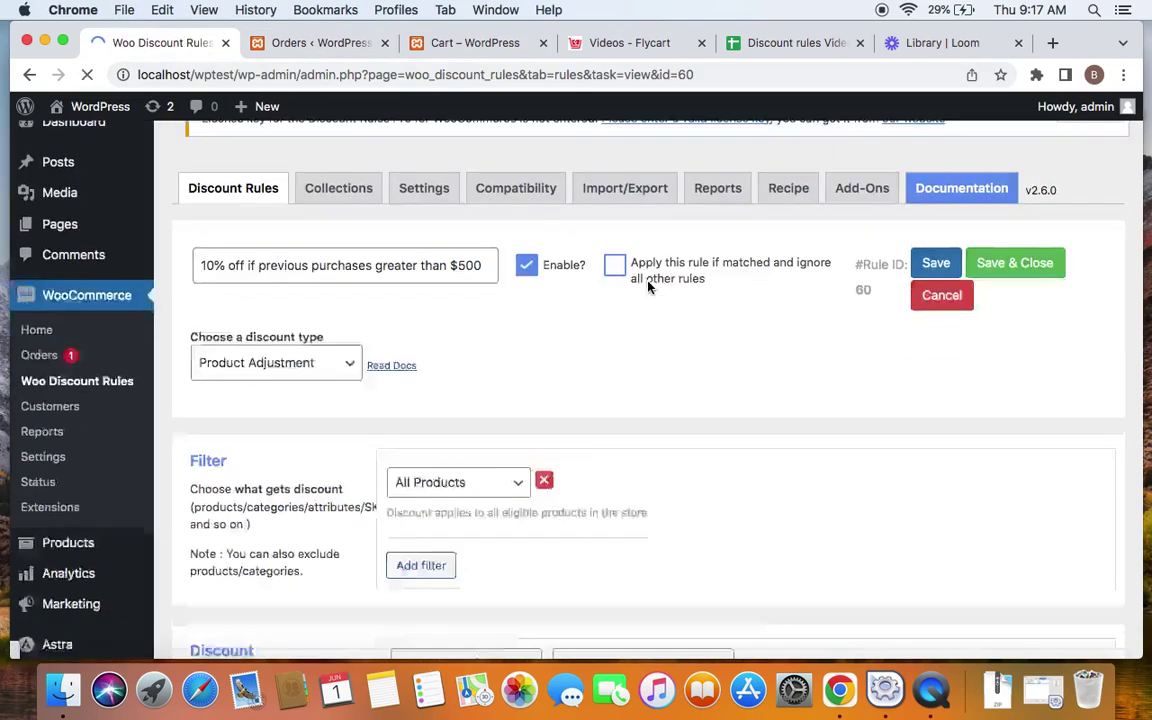
pyautogui.scroll(-5, 648, 288)
pyautogui.click(484, 362)
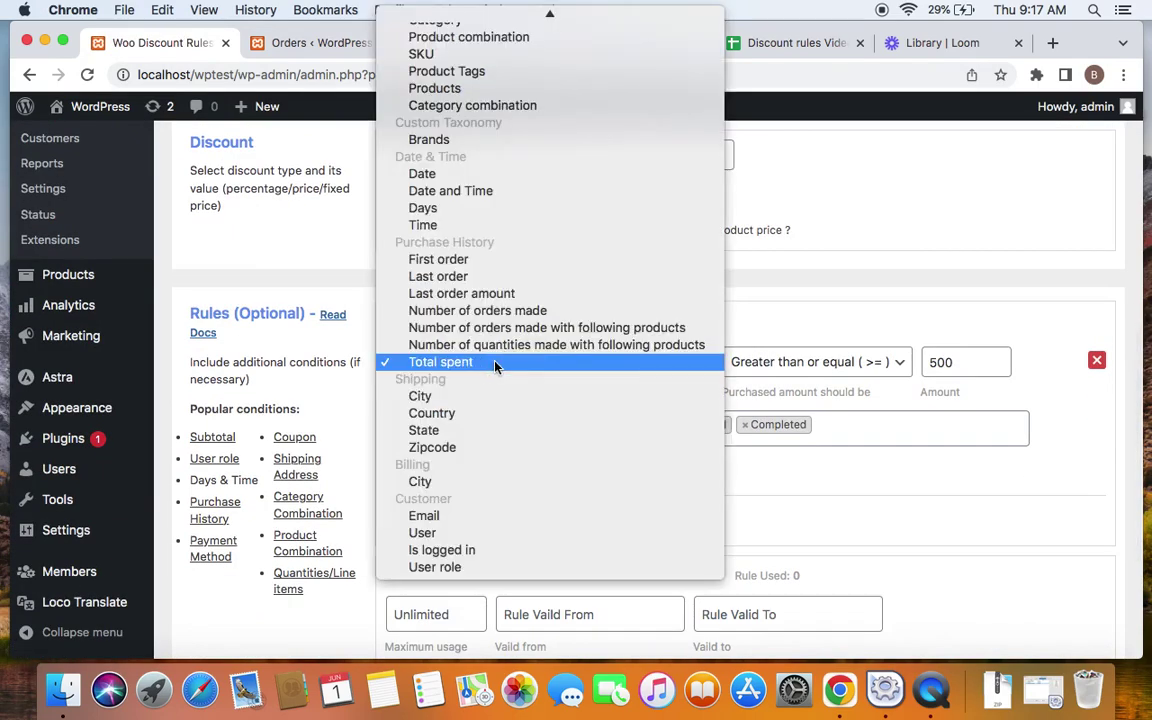